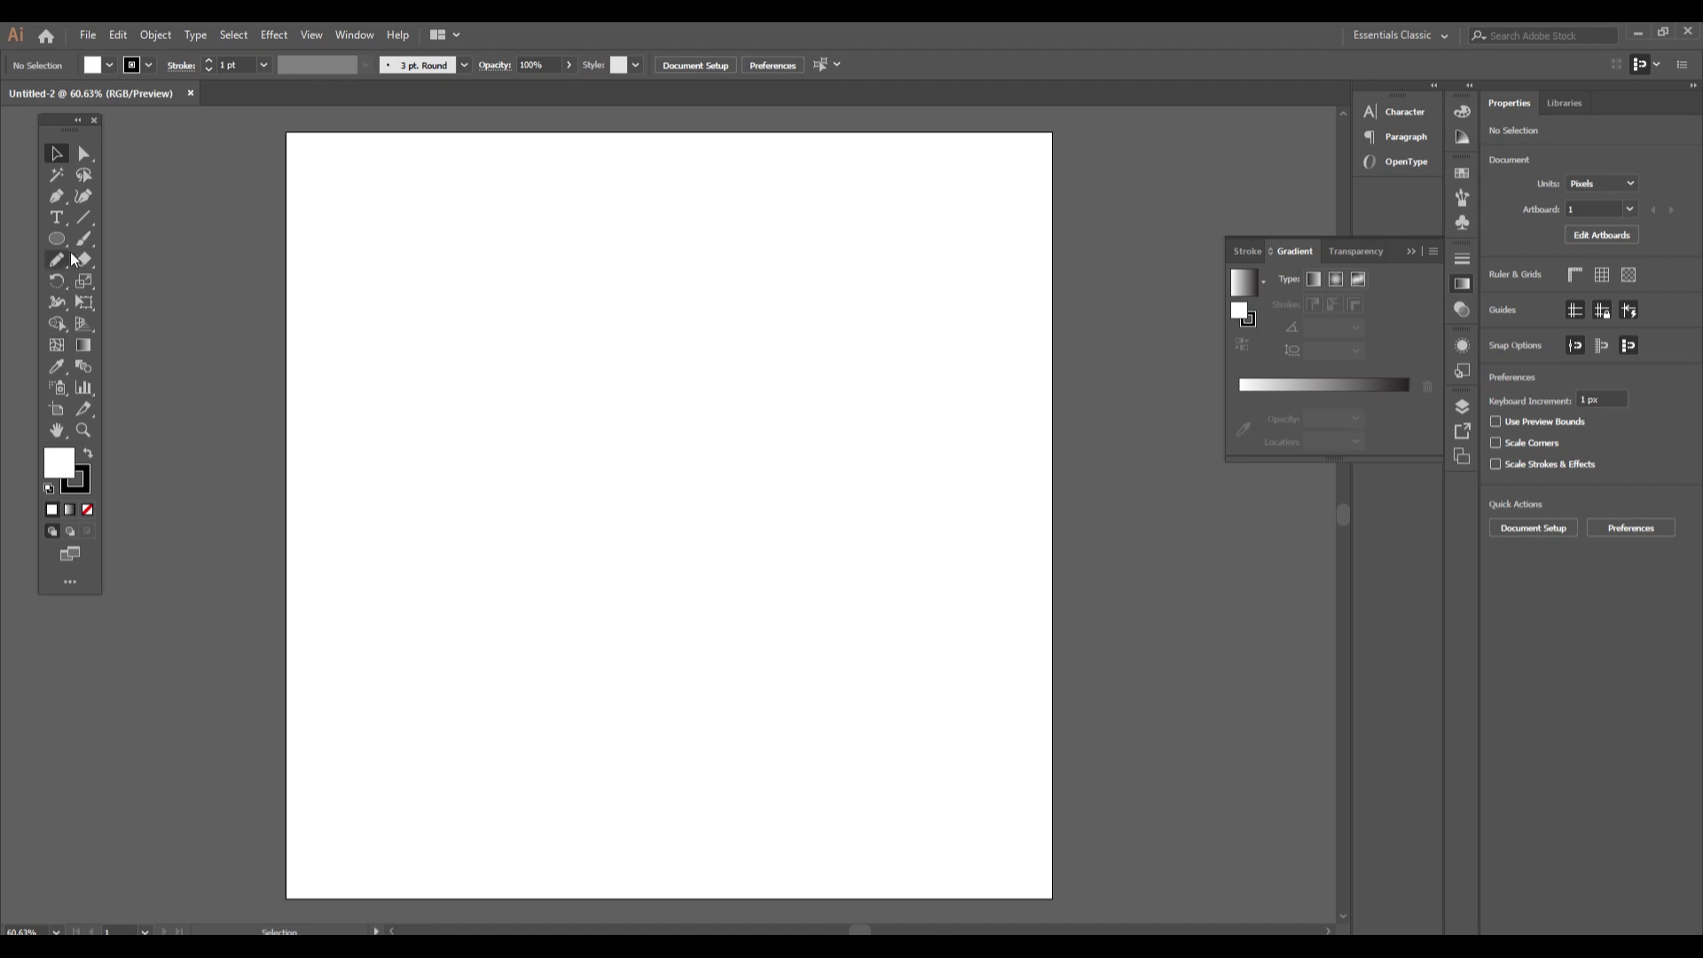
- Create a 1080 × 1080 px square with no stroke using the Rectangle tool
{"action": "left_click_drag", "start_coordinate": [66, 242], "coordinate": [122, 243]}
{"action": "left_click", "coordinate": [149, 65]}
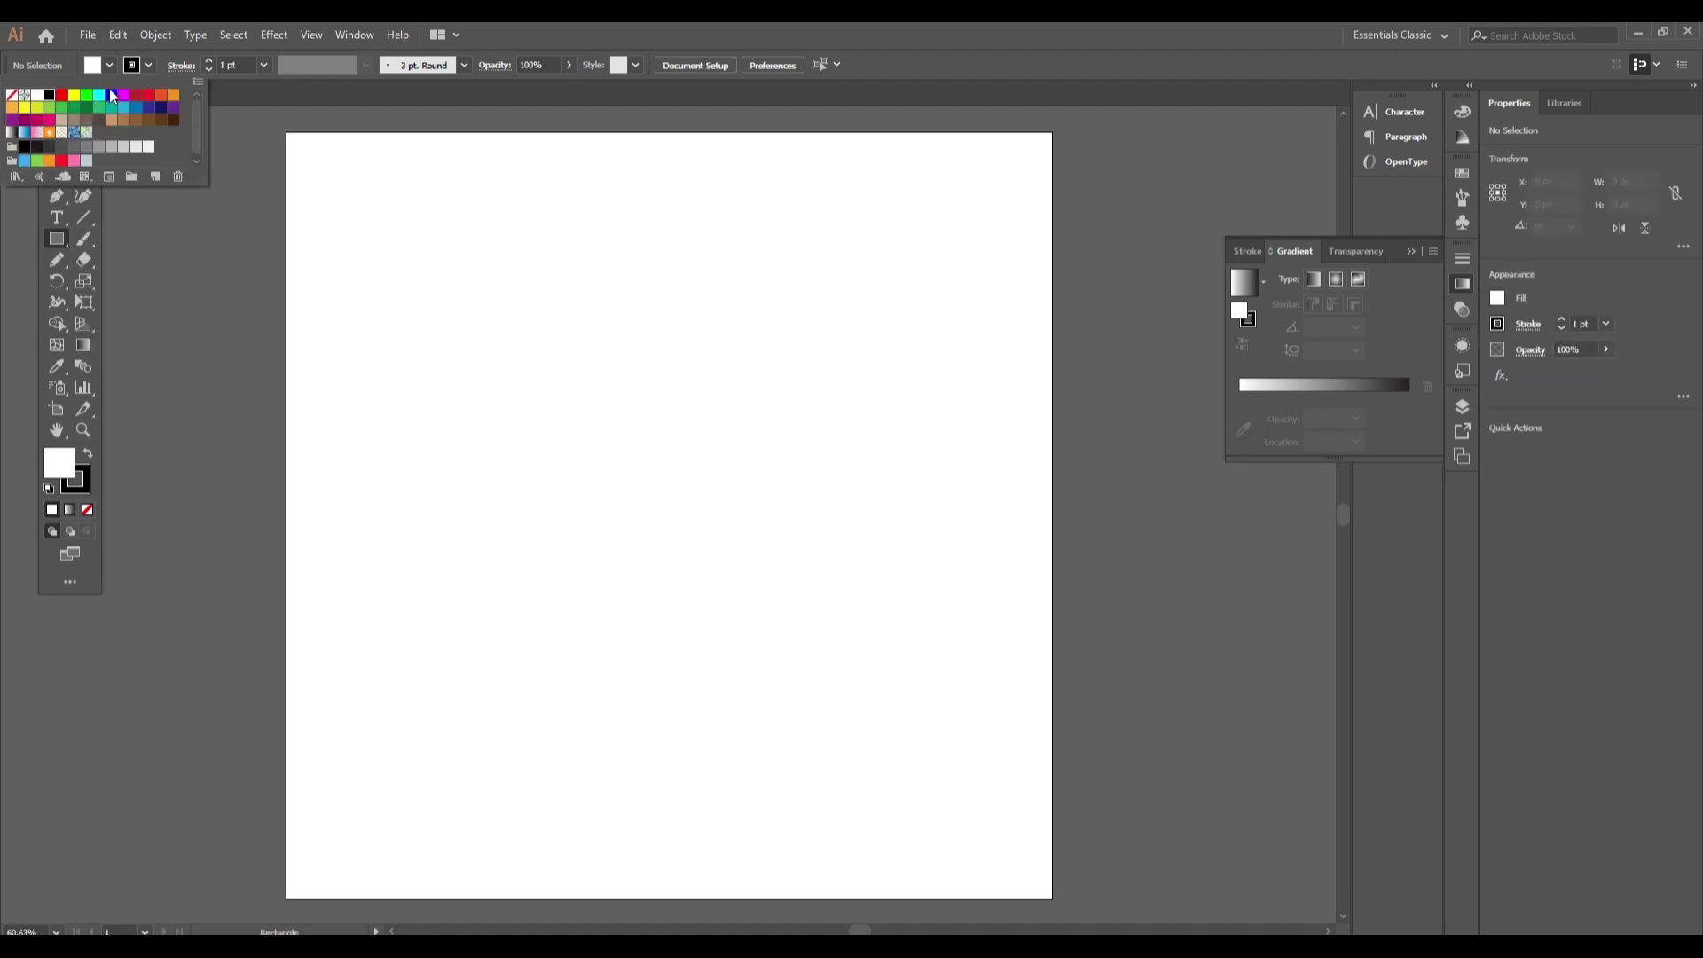
{"action": "left_click", "coordinate": [10, 94]}
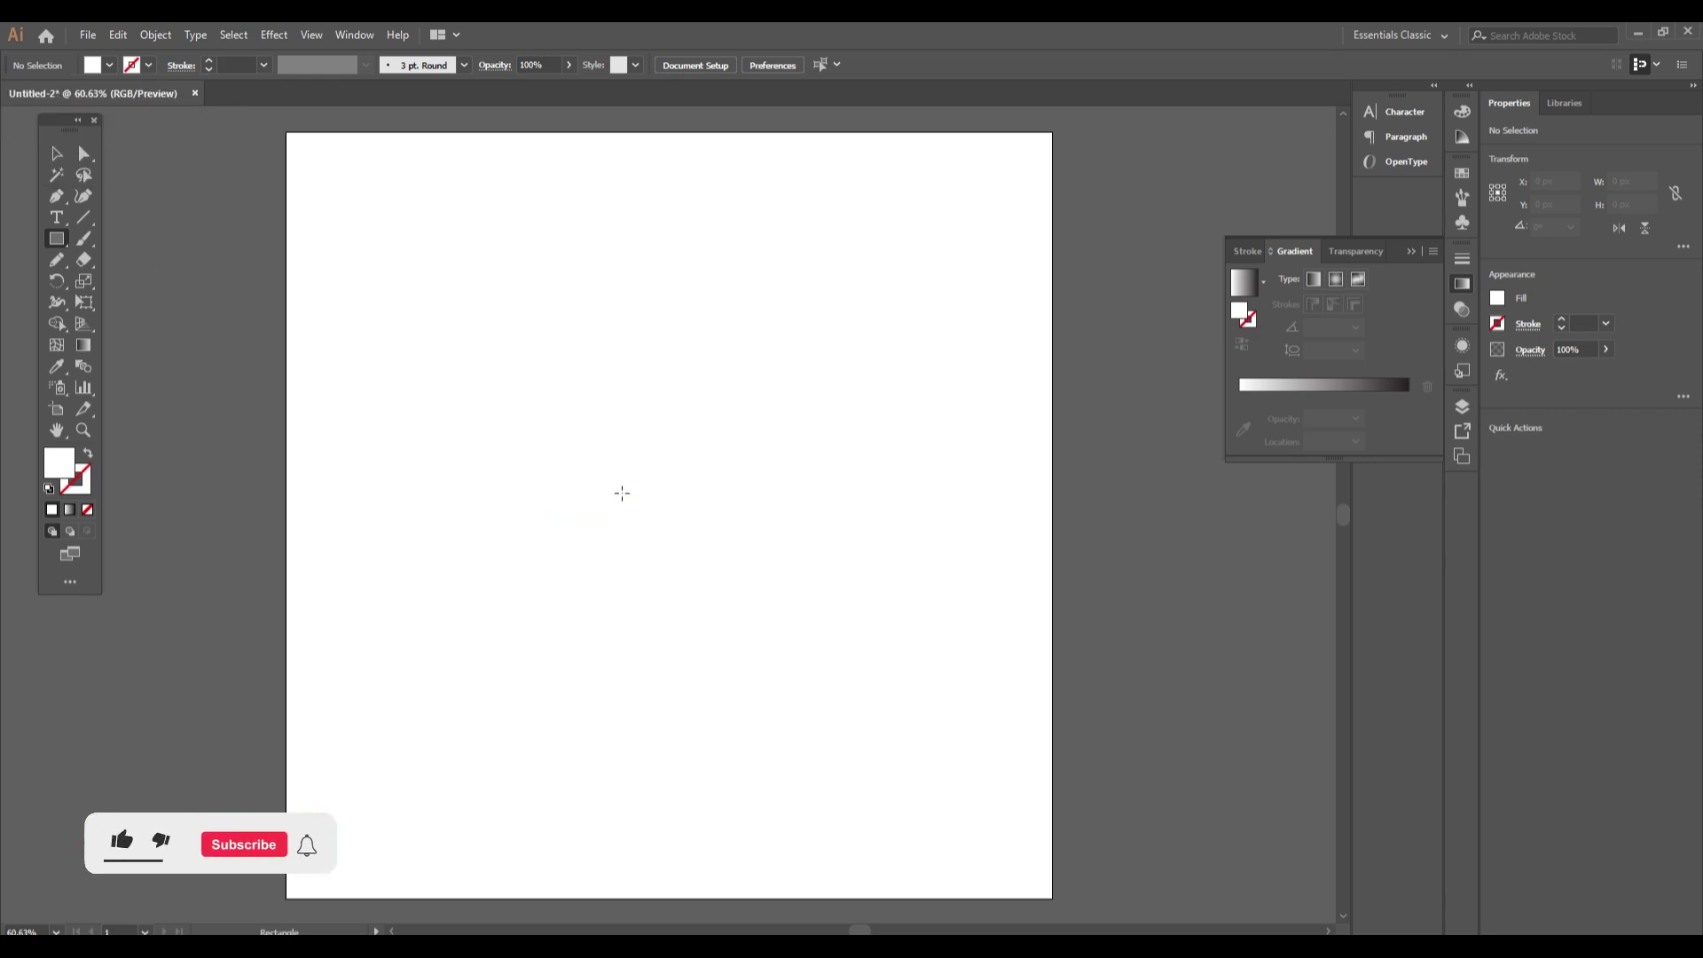
{"action": "left_click", "coordinate": [622, 493]}
{"action": "left_click", "coordinate": [835, 453]}
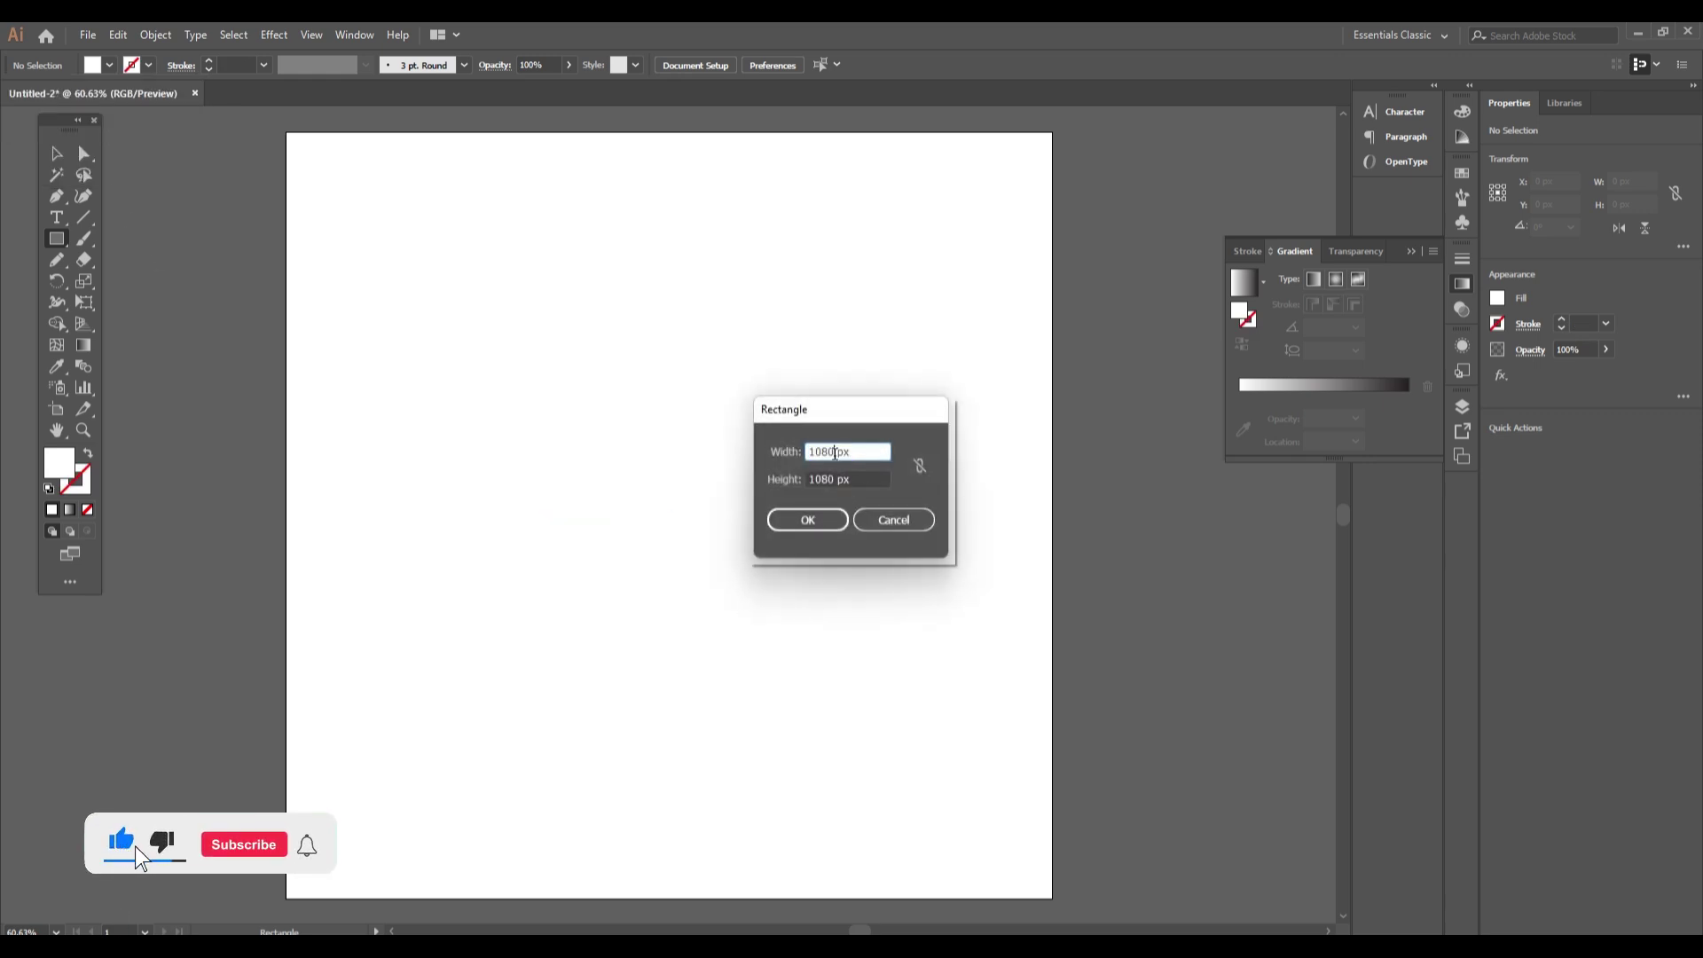
{"action": "left_click_drag", "start_coordinate": [835, 452], "coordinate": [816, 452]}
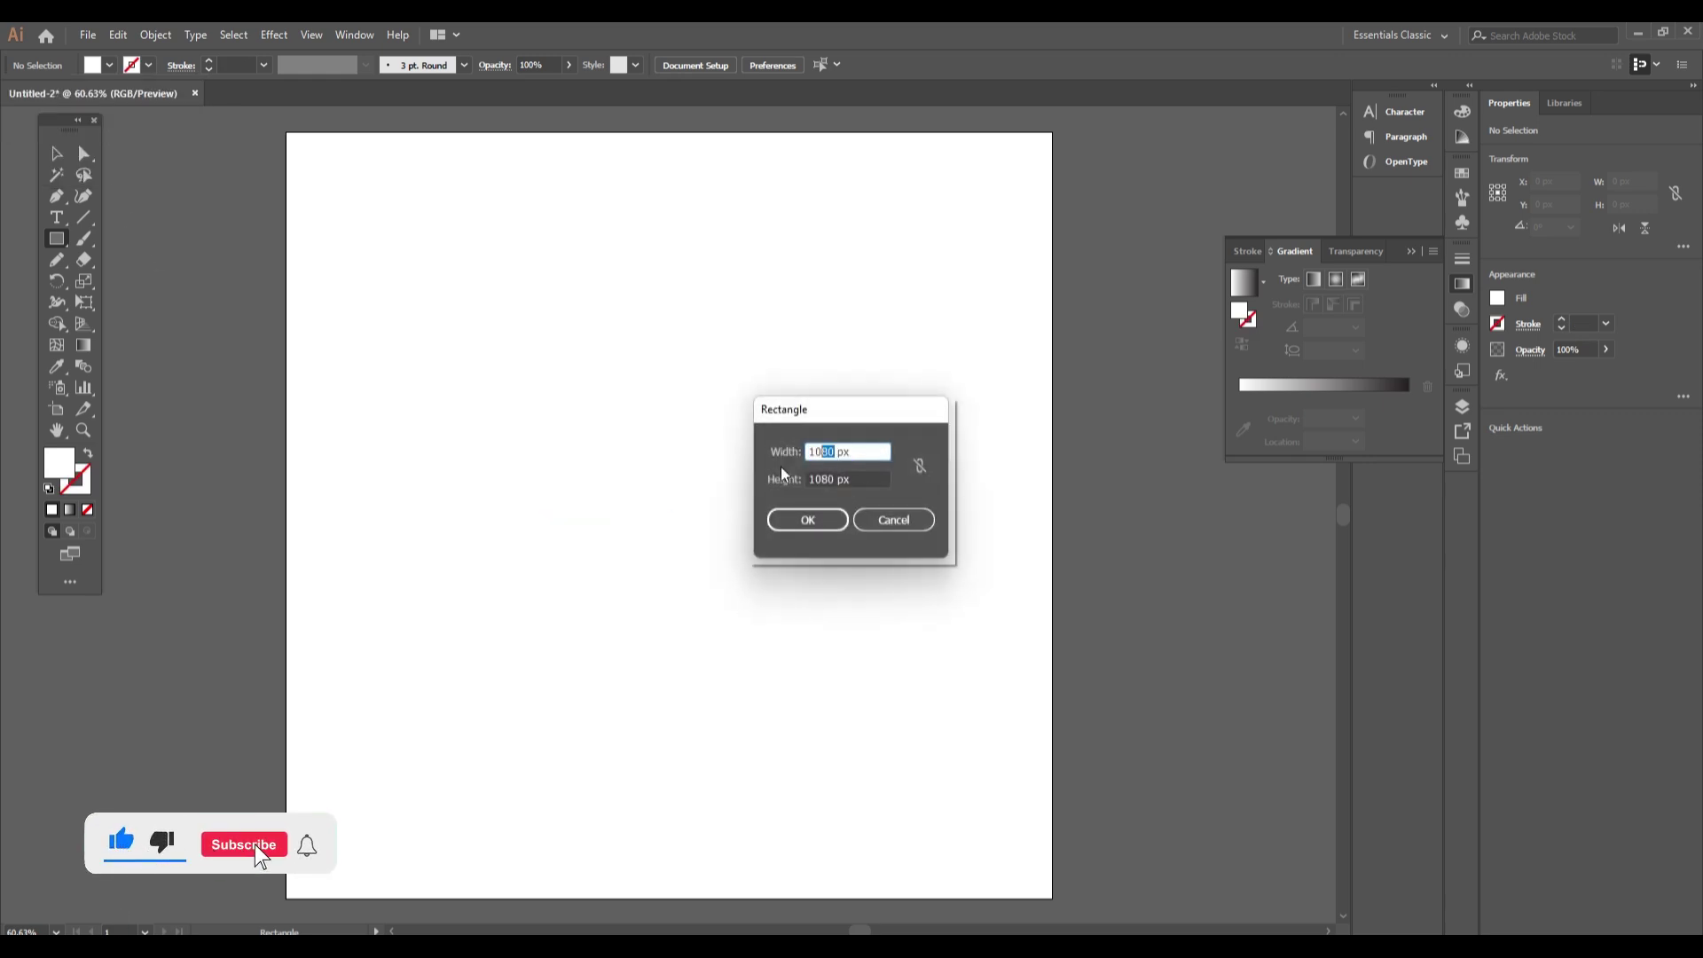
{"action": "left_click", "coordinate": [809, 522]}
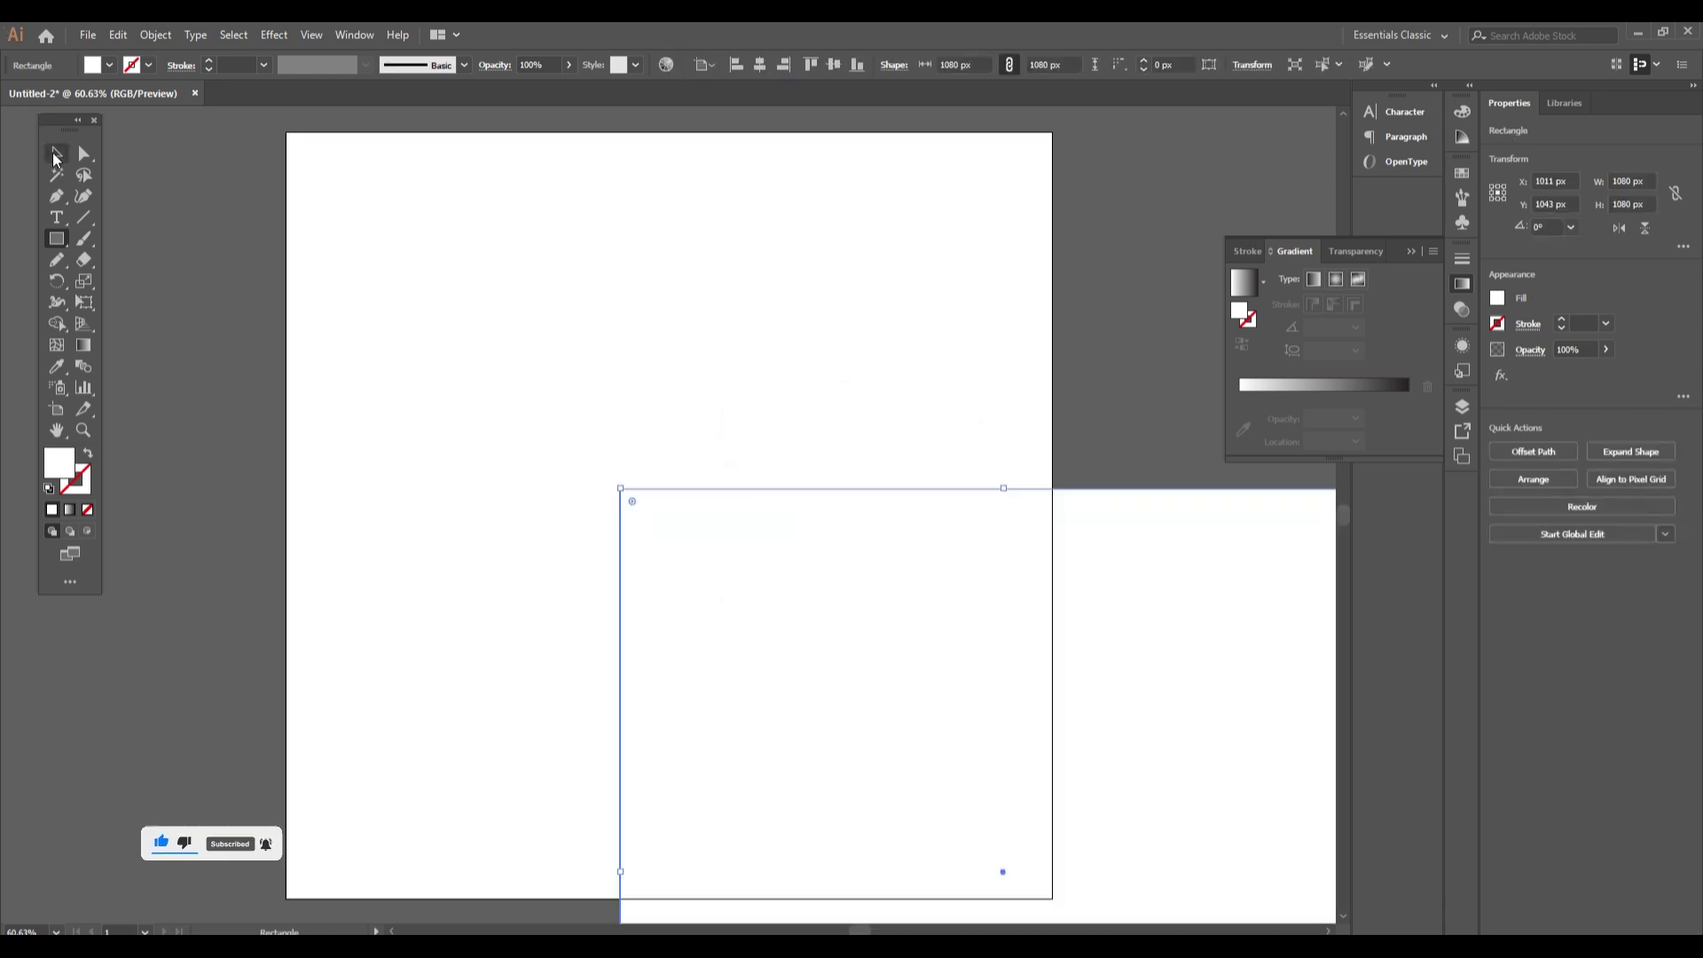
- Centre the square on the artboard and fill it with light grey
{"action": "left_click", "coordinate": [56, 156]}
{"action": "left_click", "coordinate": [763, 67]}
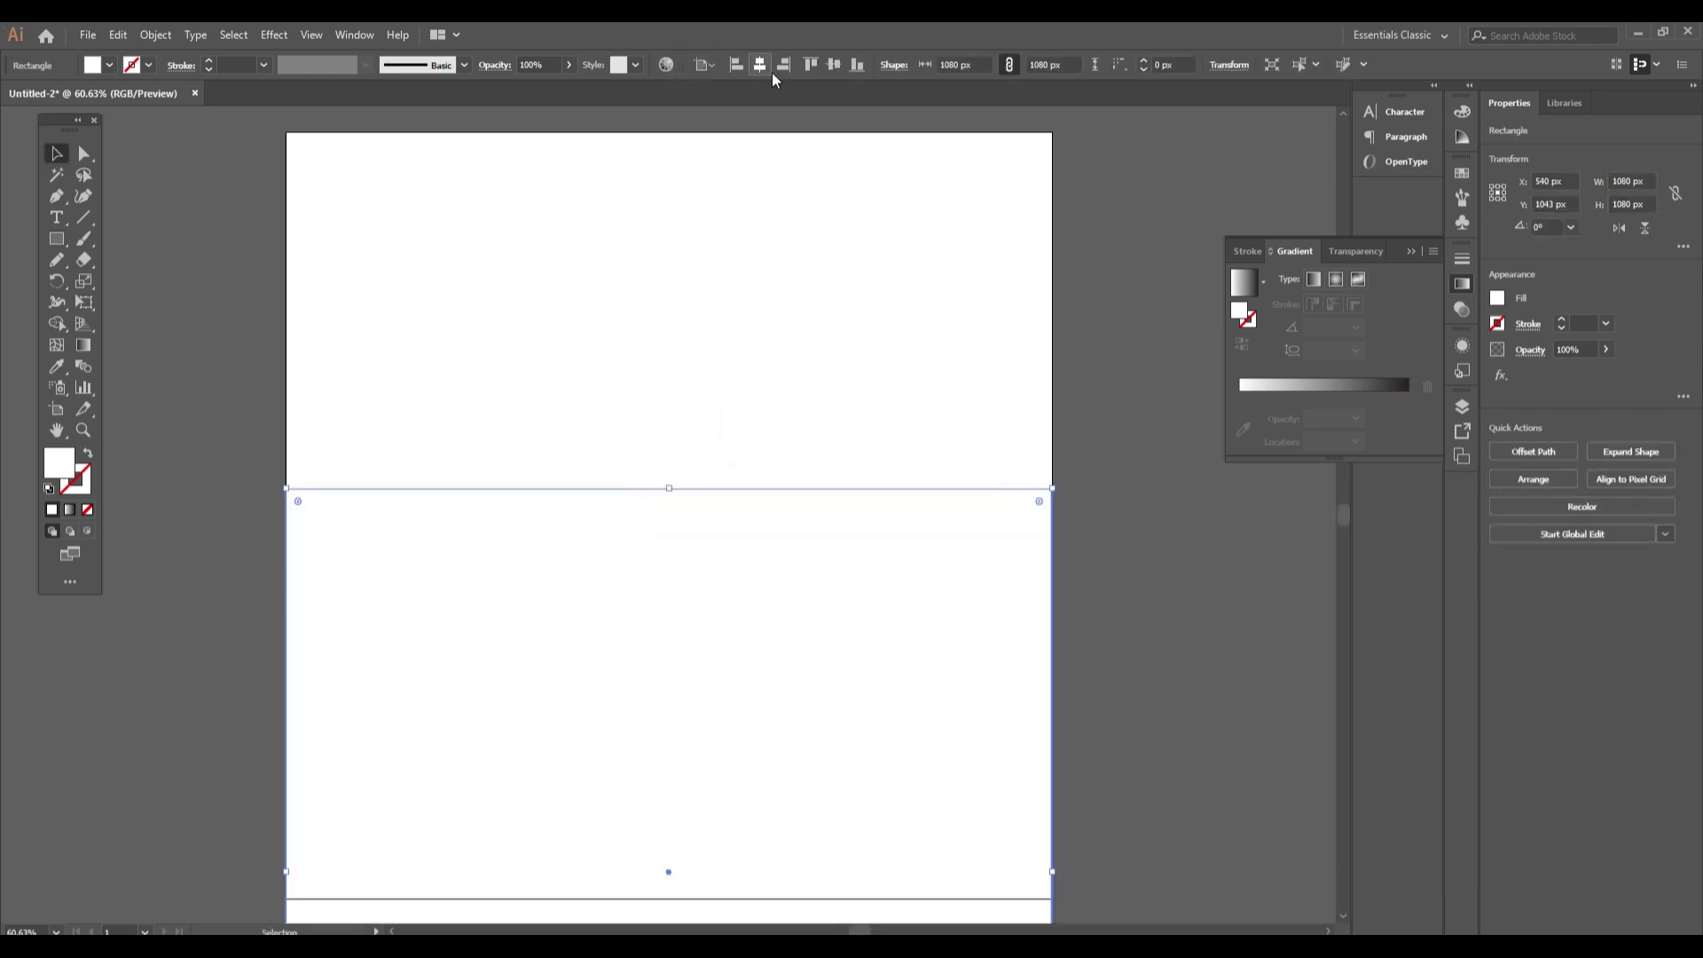
{"action": "left_click", "coordinate": [834, 65]}
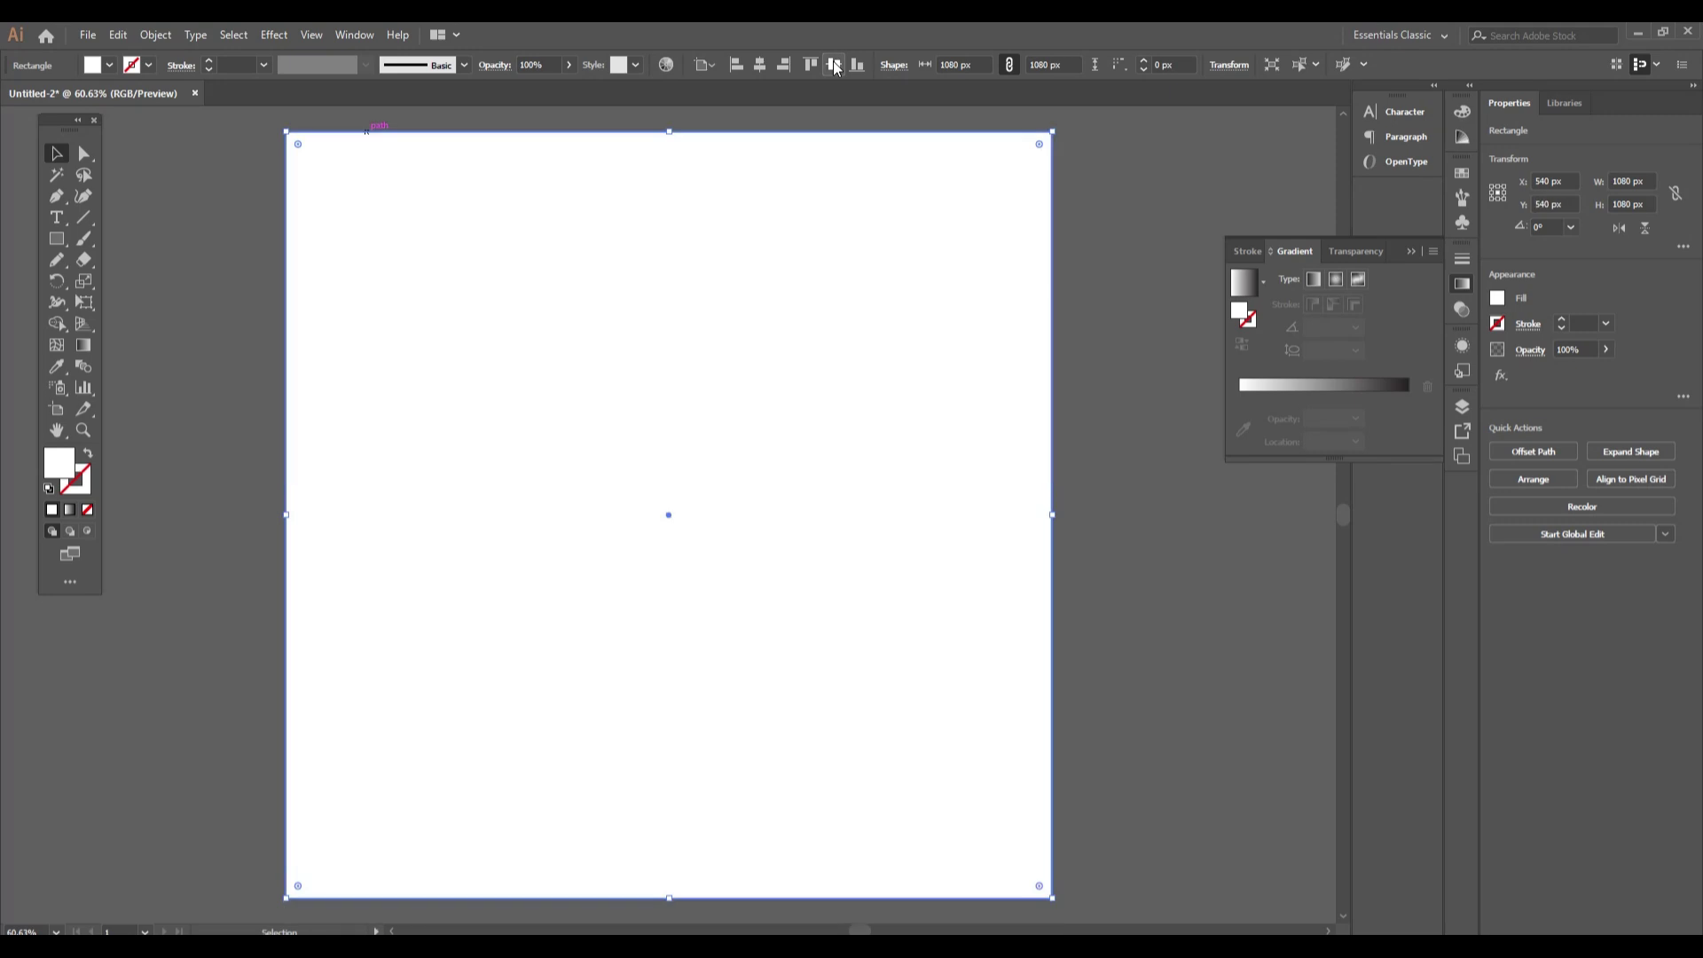
{"action": "left_click", "coordinate": [120, 65]}
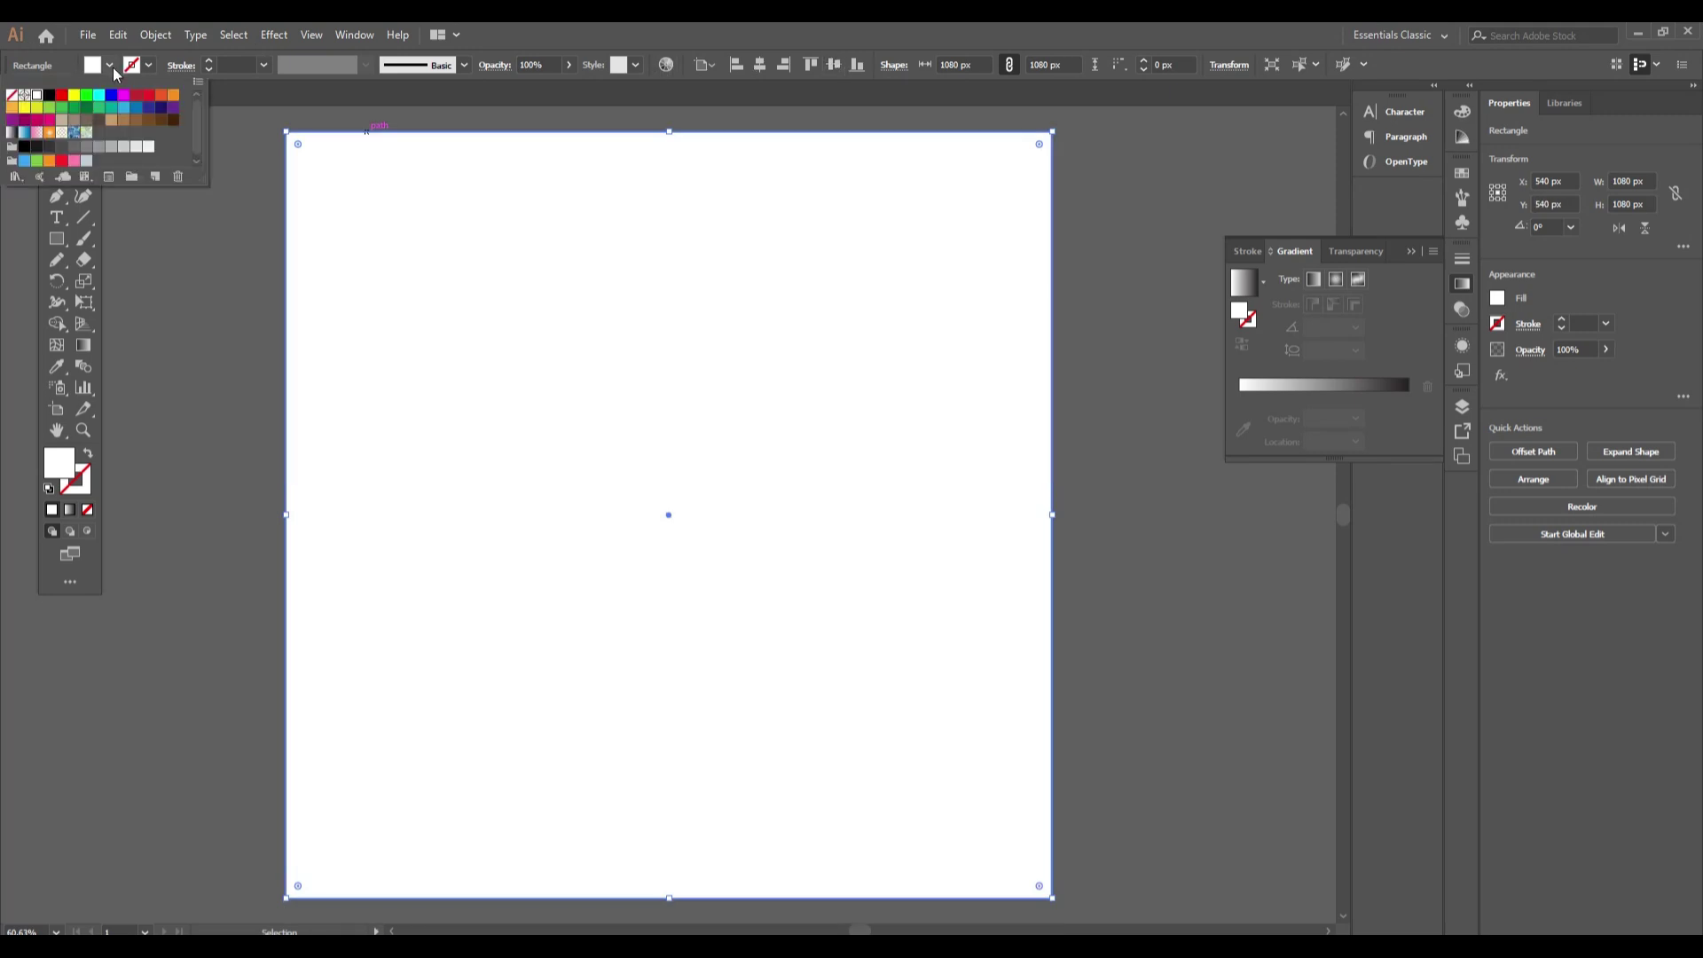
{"action": "left_click", "coordinate": [86, 146]}
{"action": "left_click", "coordinate": [98, 146]}
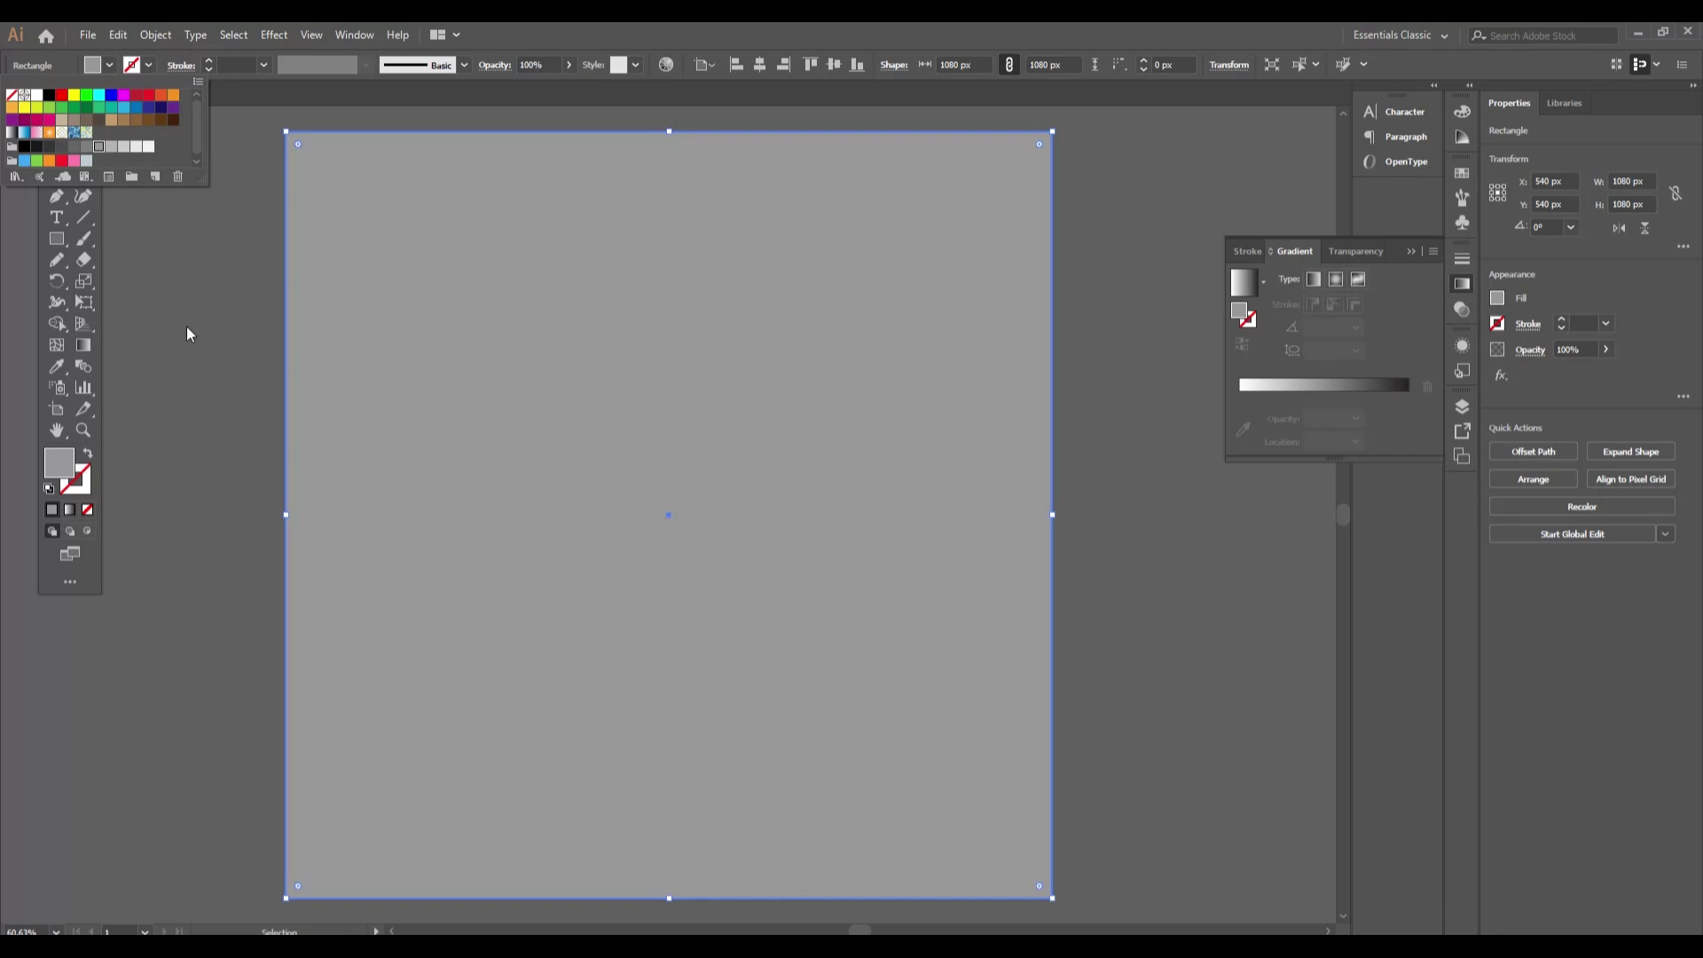
{"action": "left_click", "coordinate": [187, 328]}
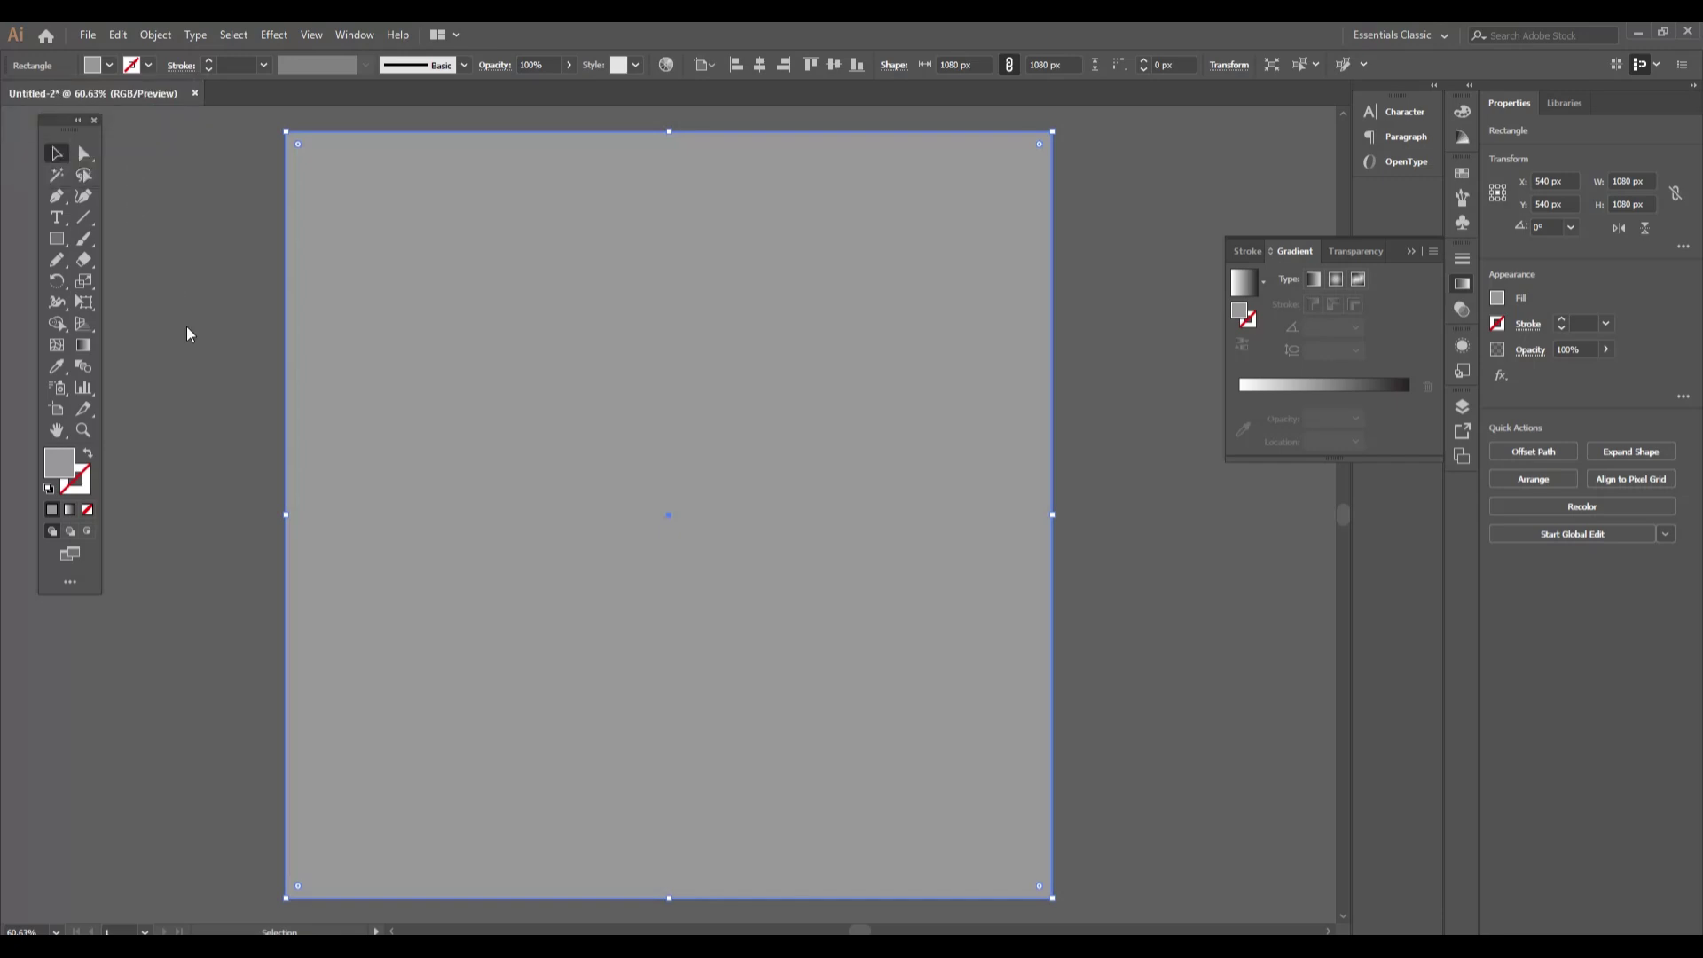
- Lock the grey square in place as the background
{"action": "left_click", "coordinate": [155, 35]}
{"action": "mouse_move", "coordinate": [179, 141]}
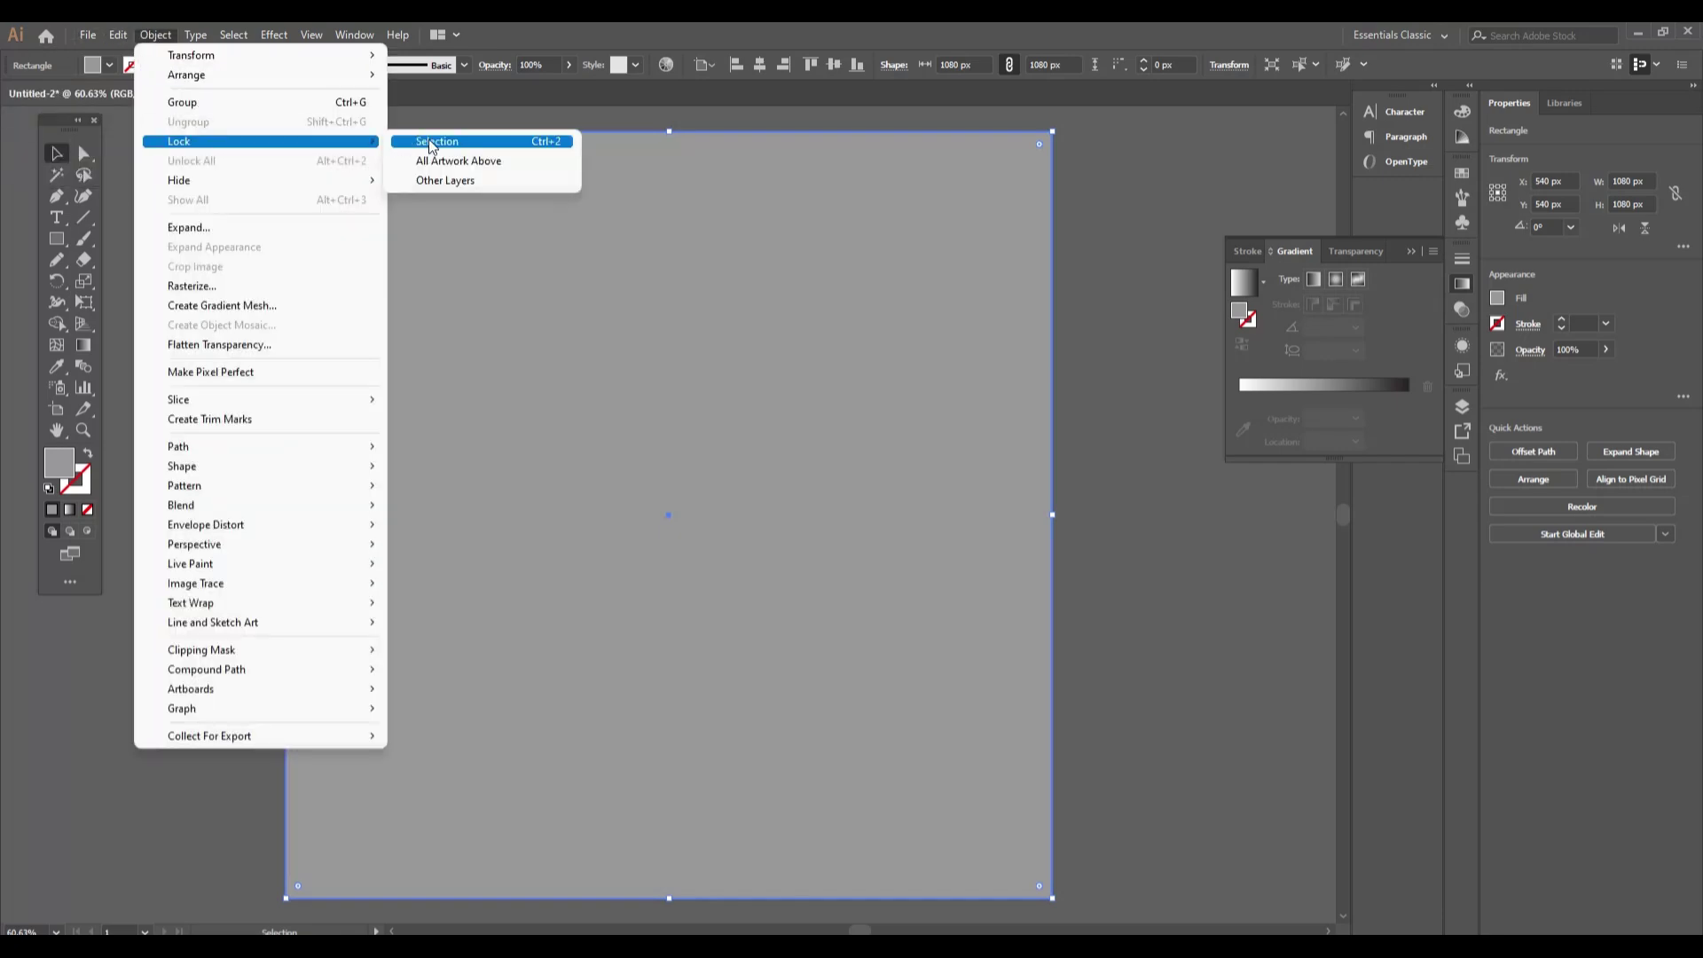
{"action": "left_click", "coordinate": [430, 141]}
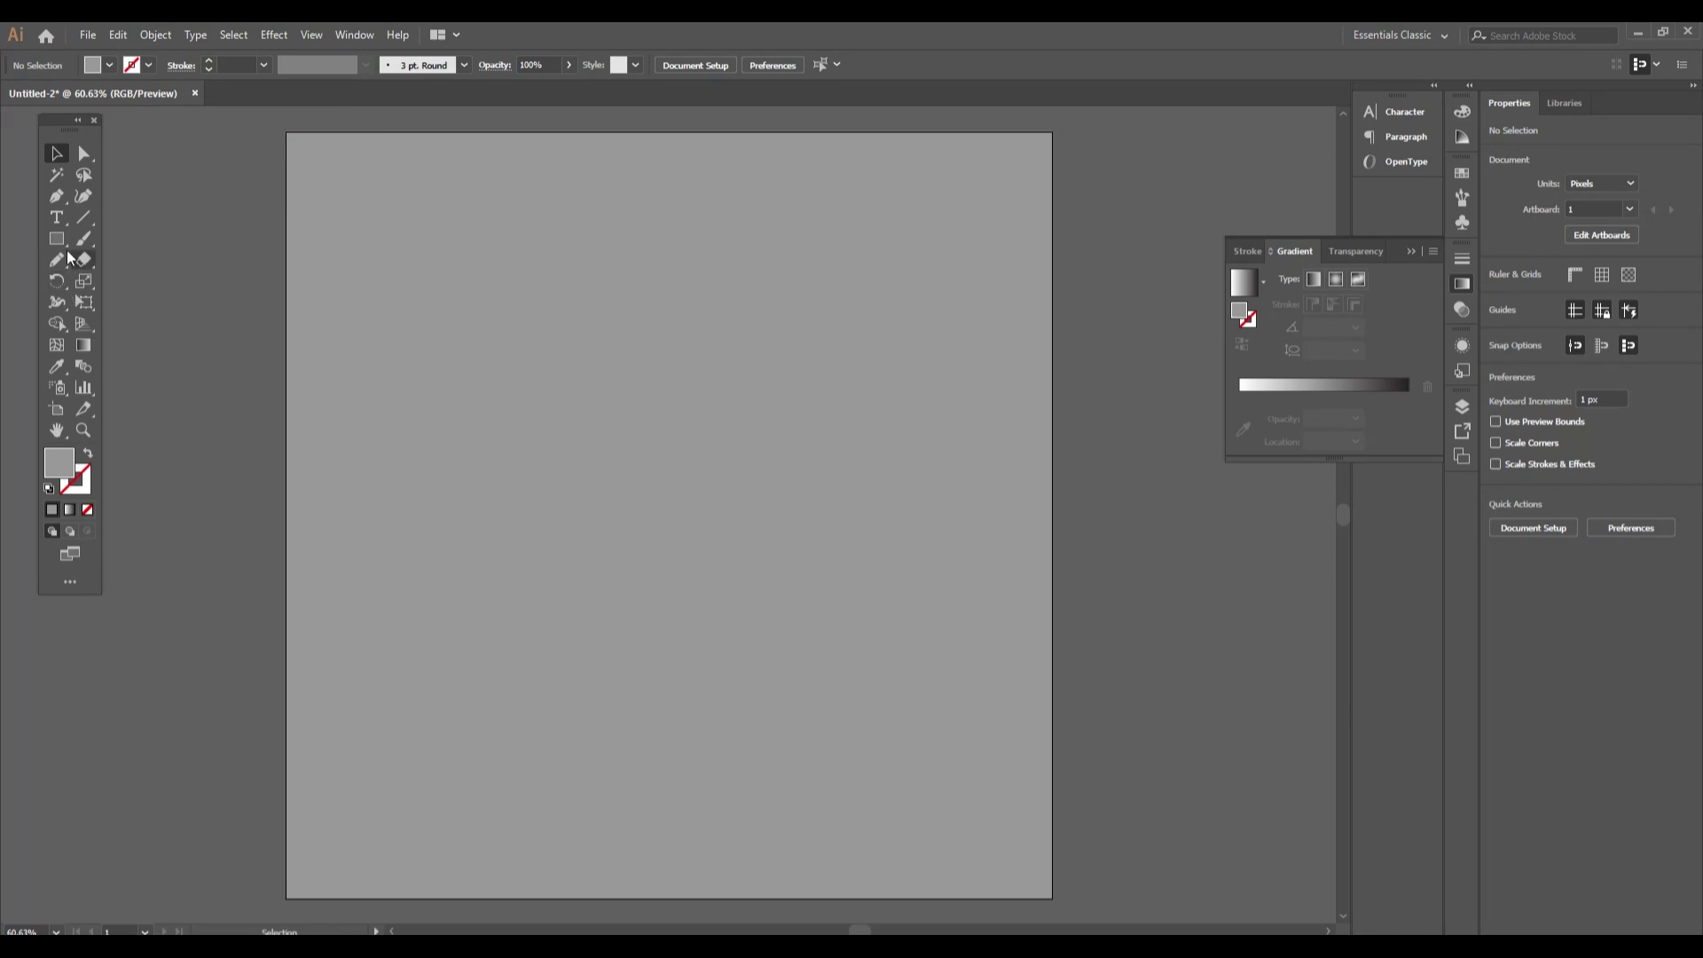
{"action": "left_click_drag", "start_coordinate": [56, 238], "coordinate": [179, 285]}
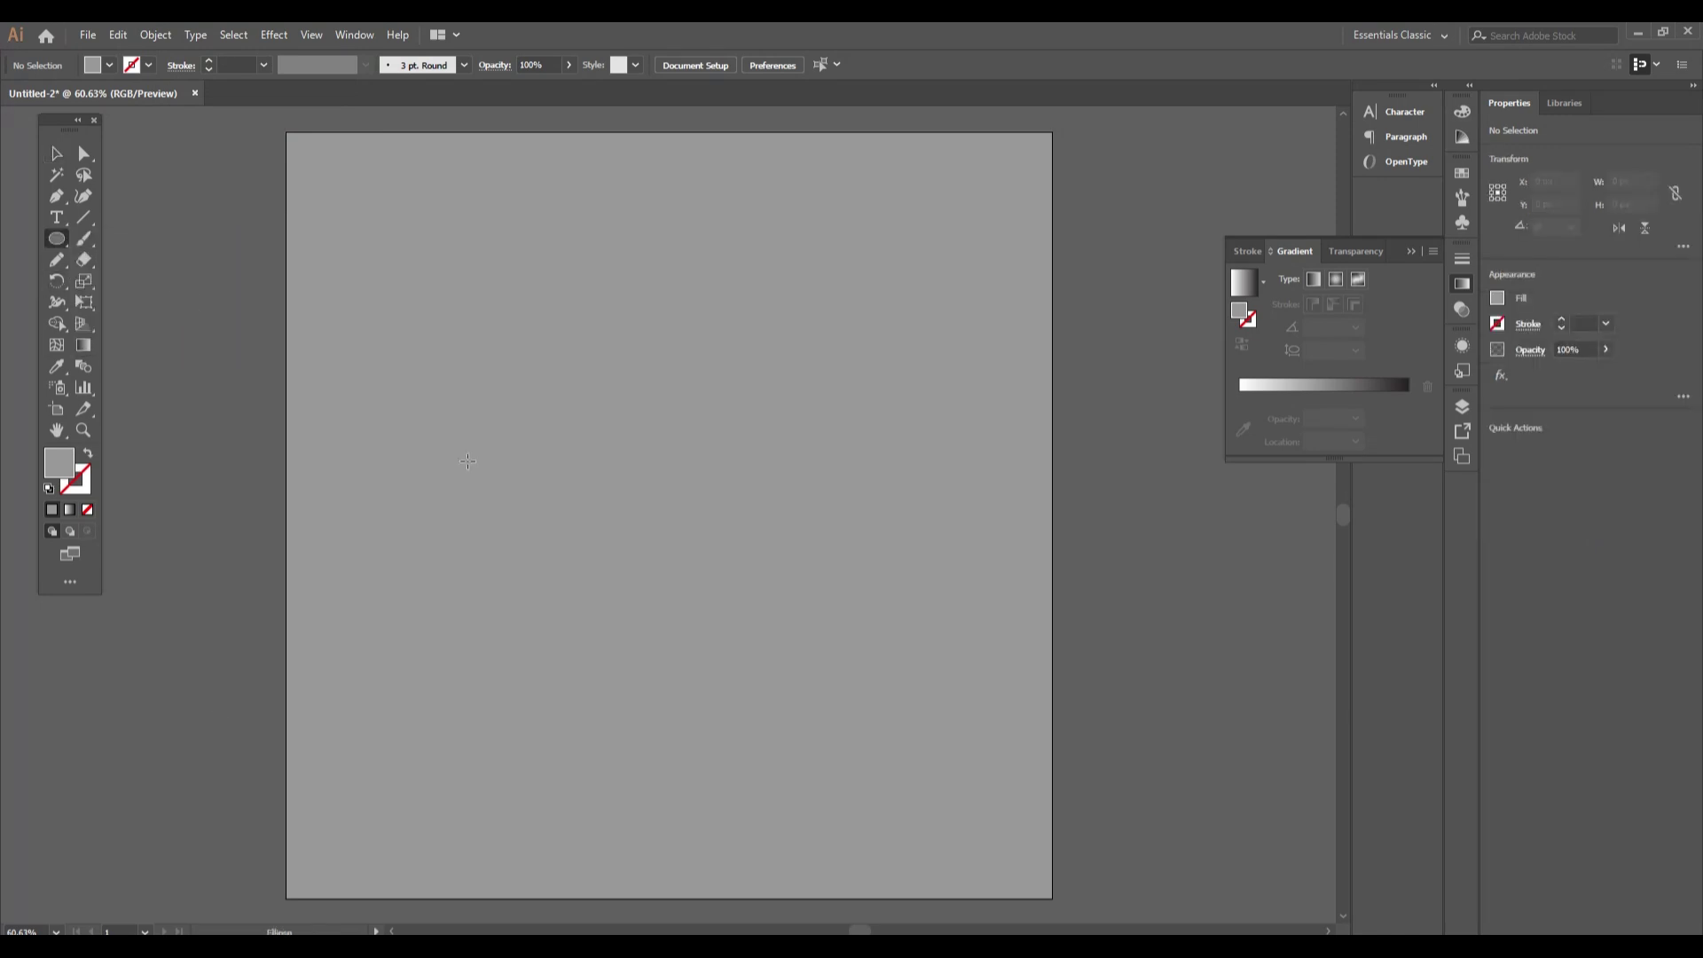
- Draw a 102 px circle upper left and give it a white-to-light-grey gradient
{"action": "left_click_drag", "start_coordinate": [415, 300], "coordinate": [441, 337]}
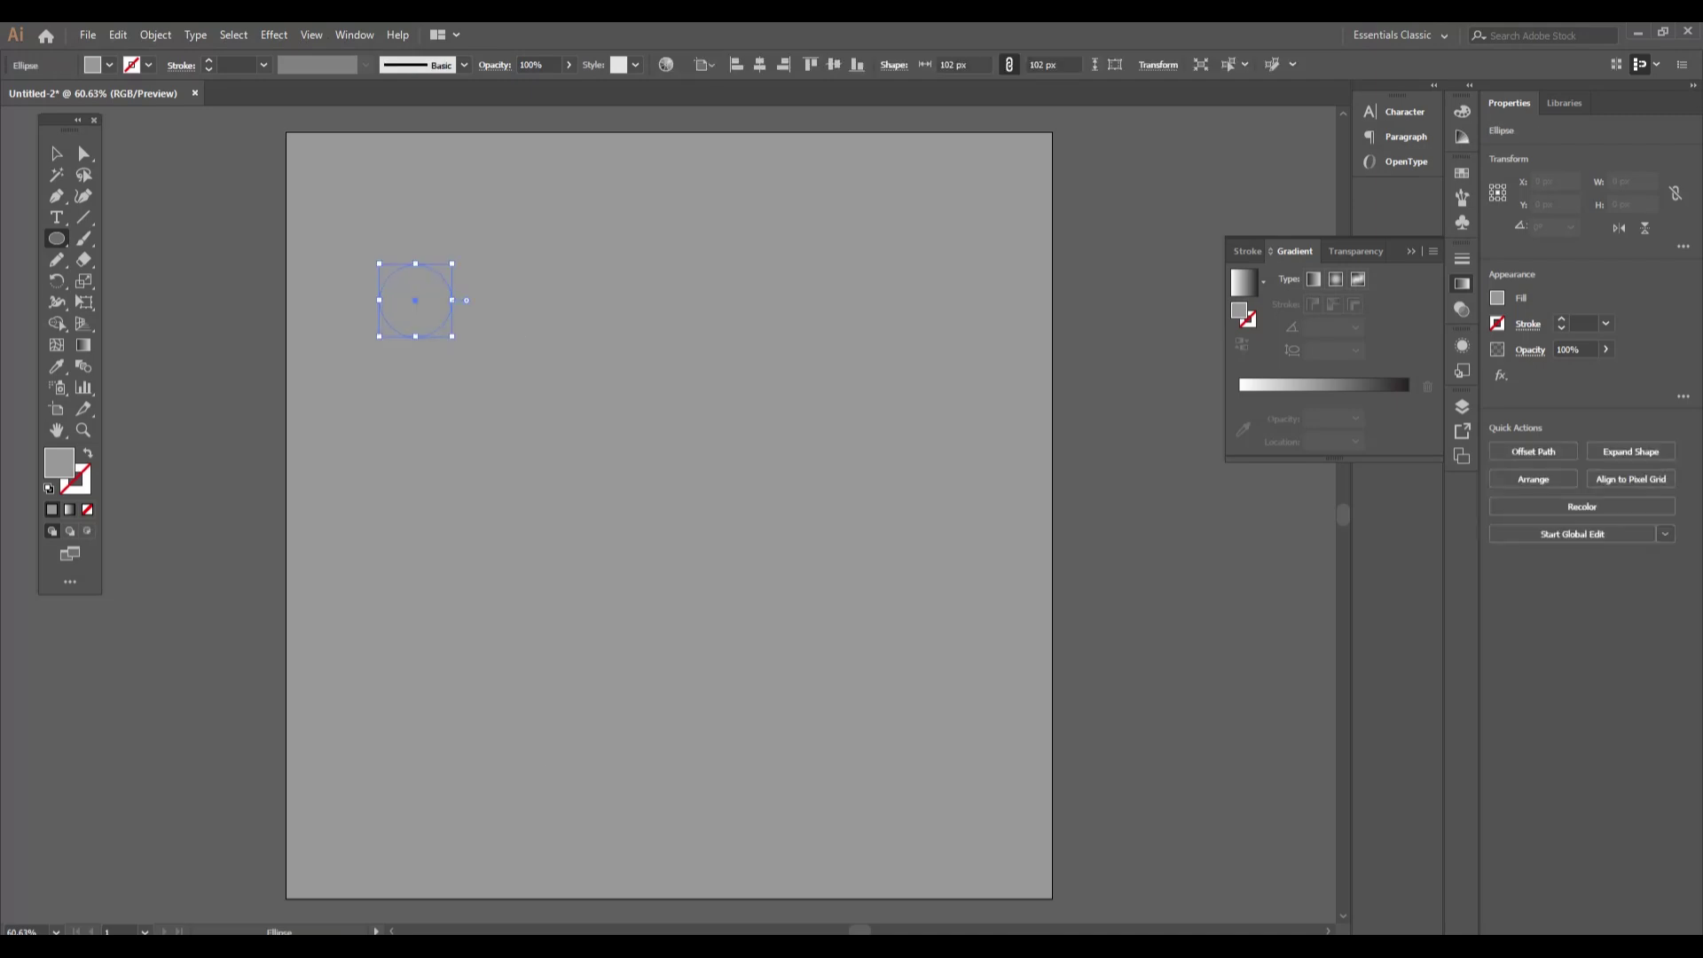
{"action": "left_click", "coordinate": [53, 153]}
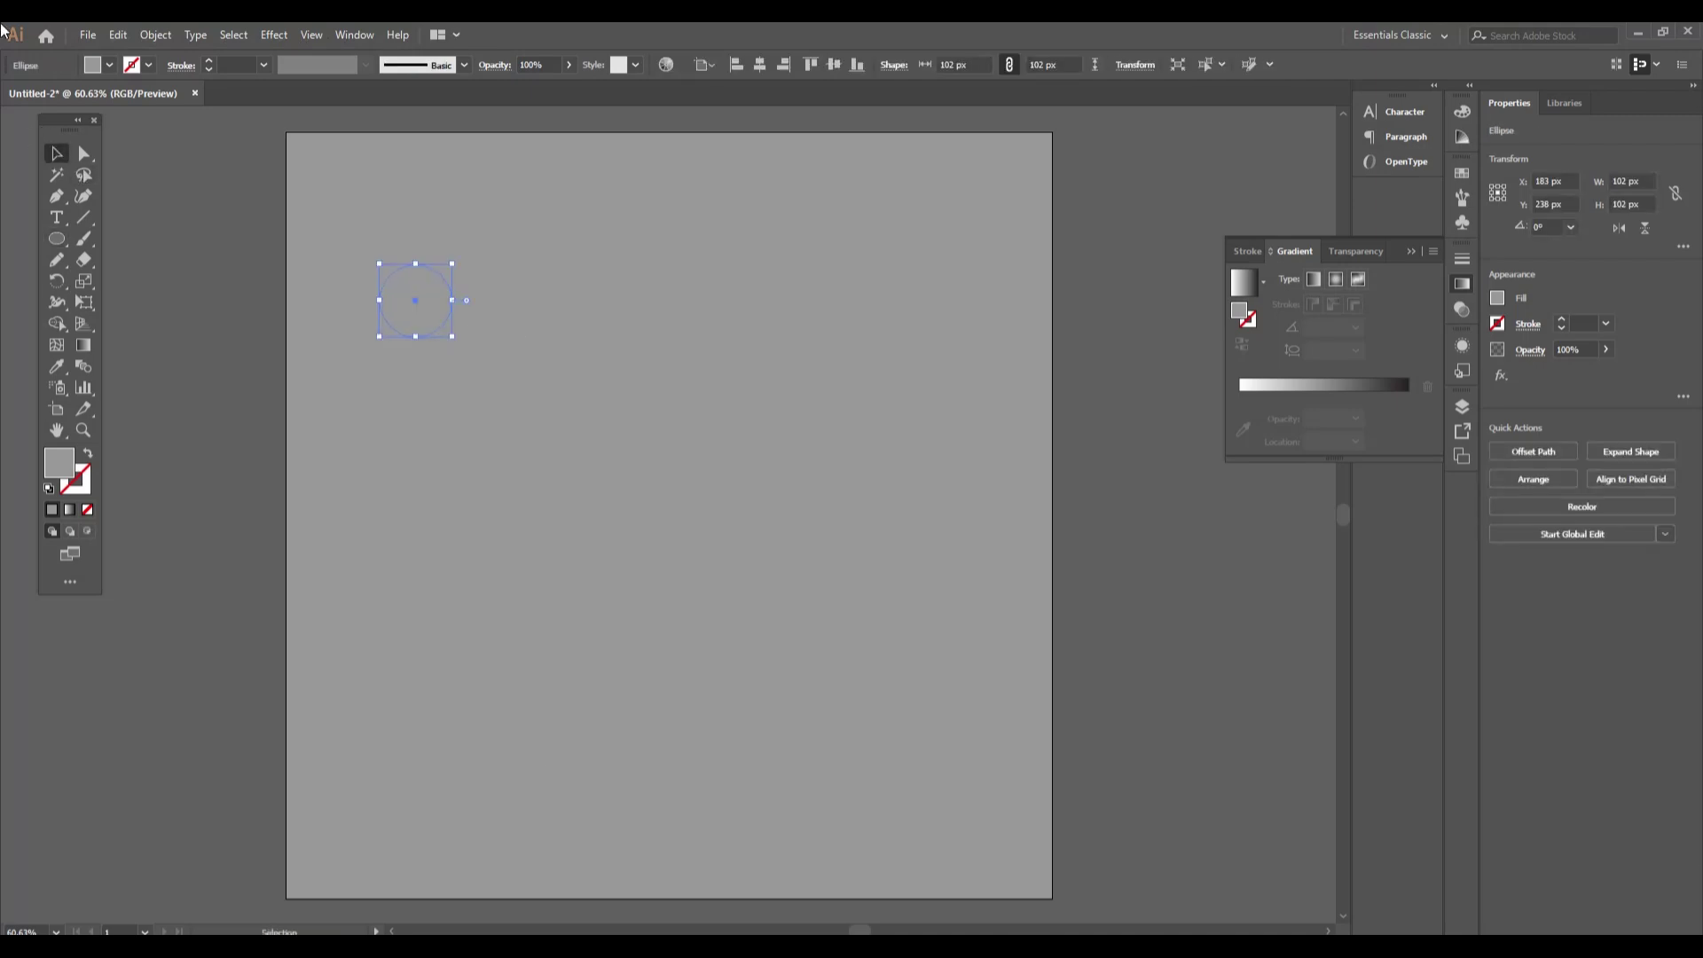
{"action": "left_click", "coordinate": [1402, 386]}
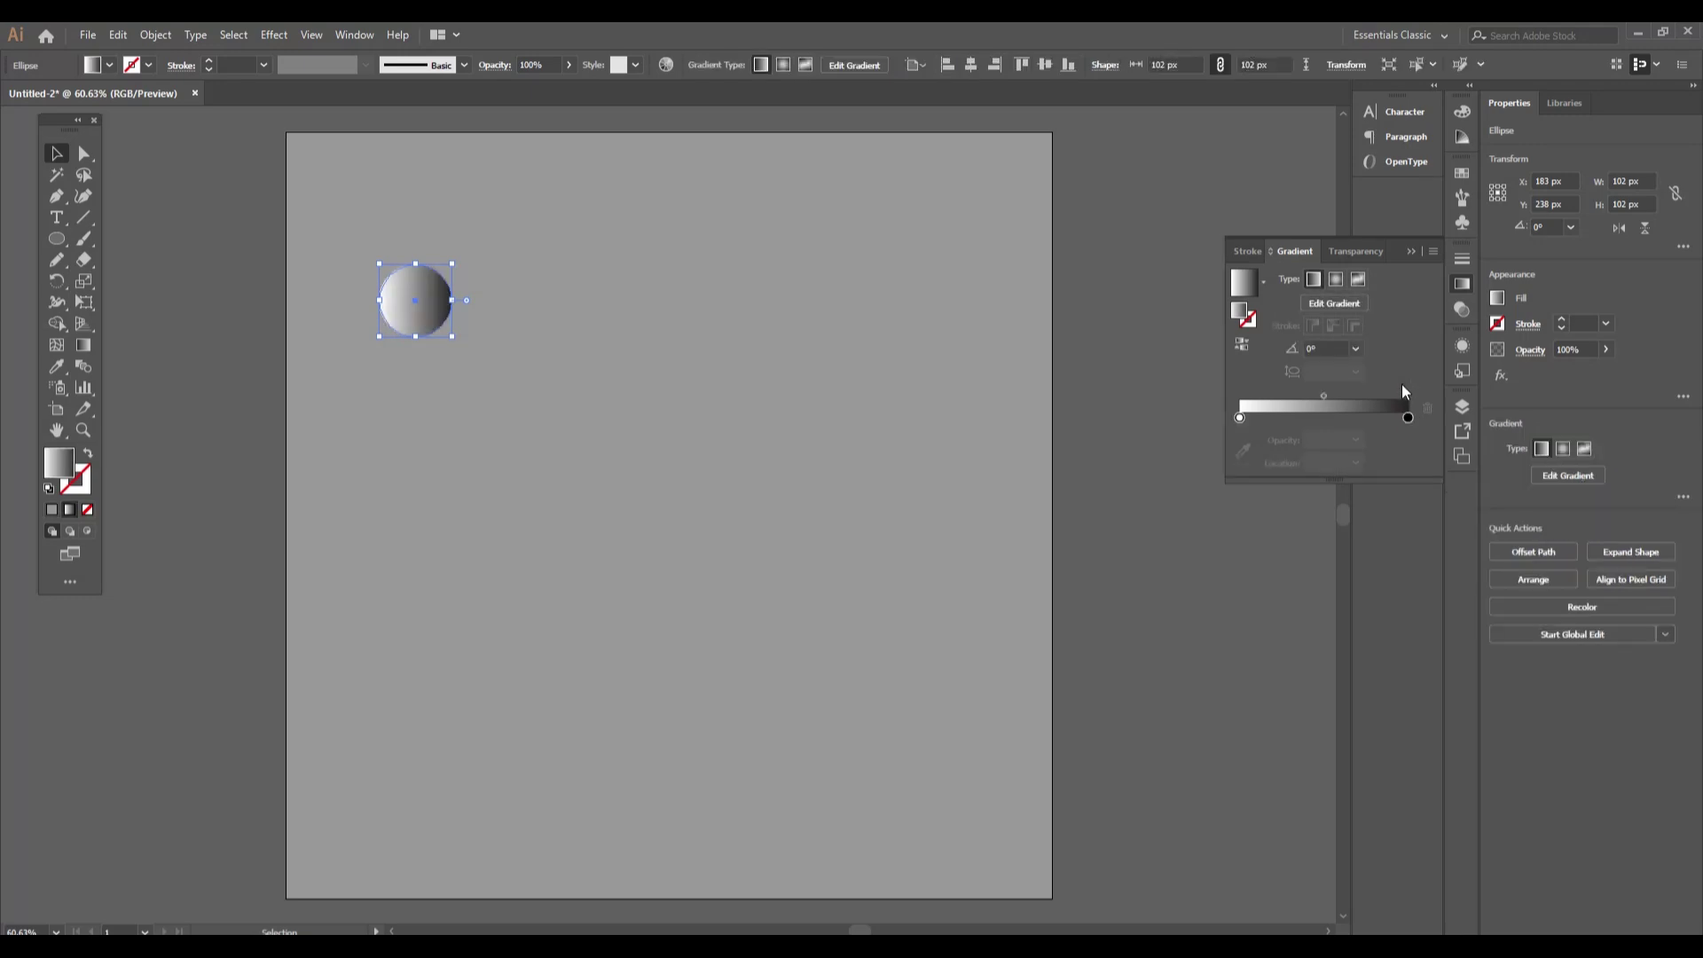
{"action": "double_click", "coordinate": [1409, 417]}
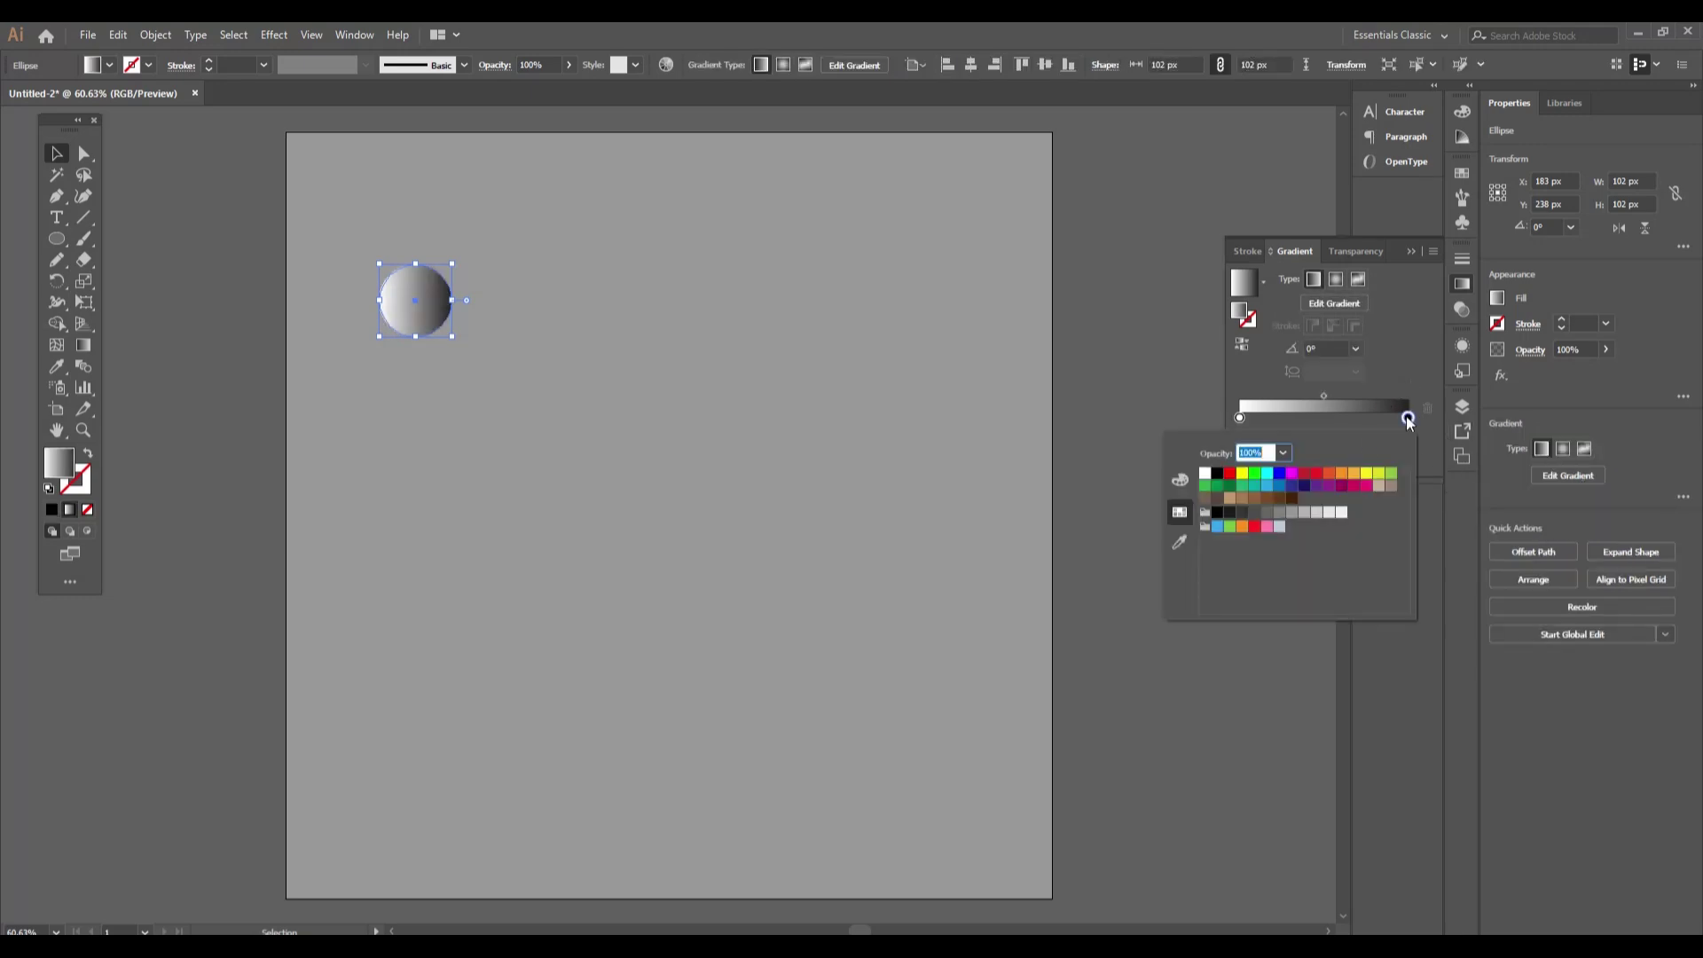
{"action": "left_click", "coordinate": [1278, 513]}
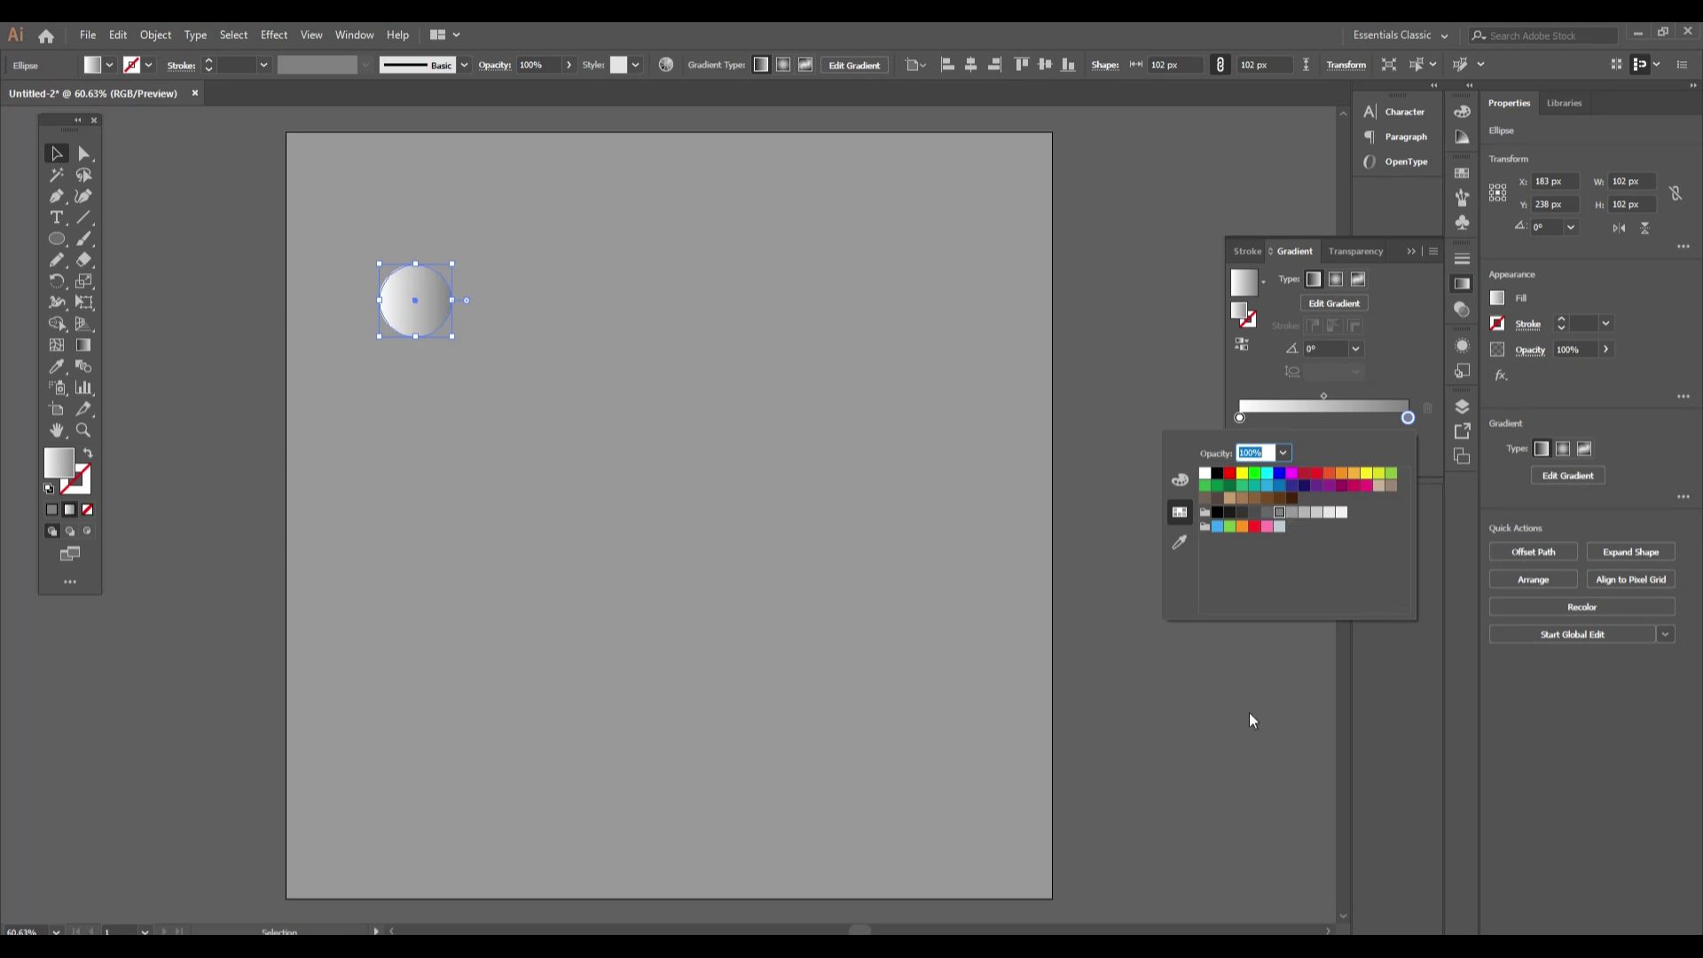
{"action": "left_click", "coordinate": [1293, 515]}
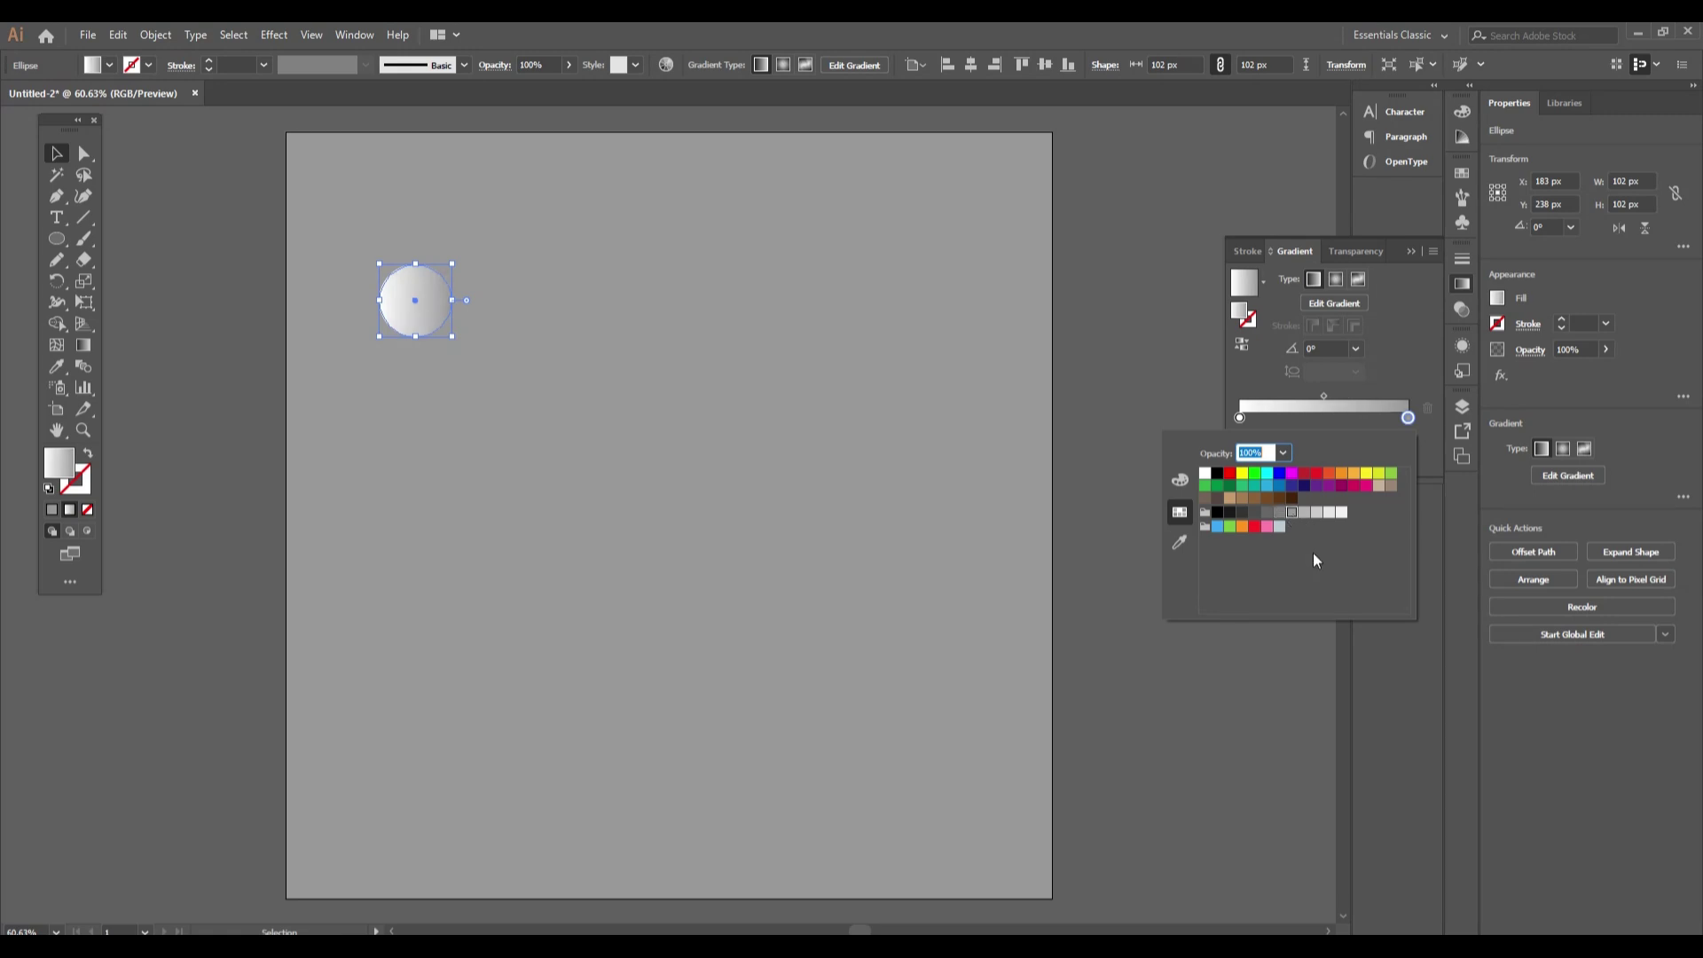
{"action": "left_click", "coordinate": [1260, 687]}
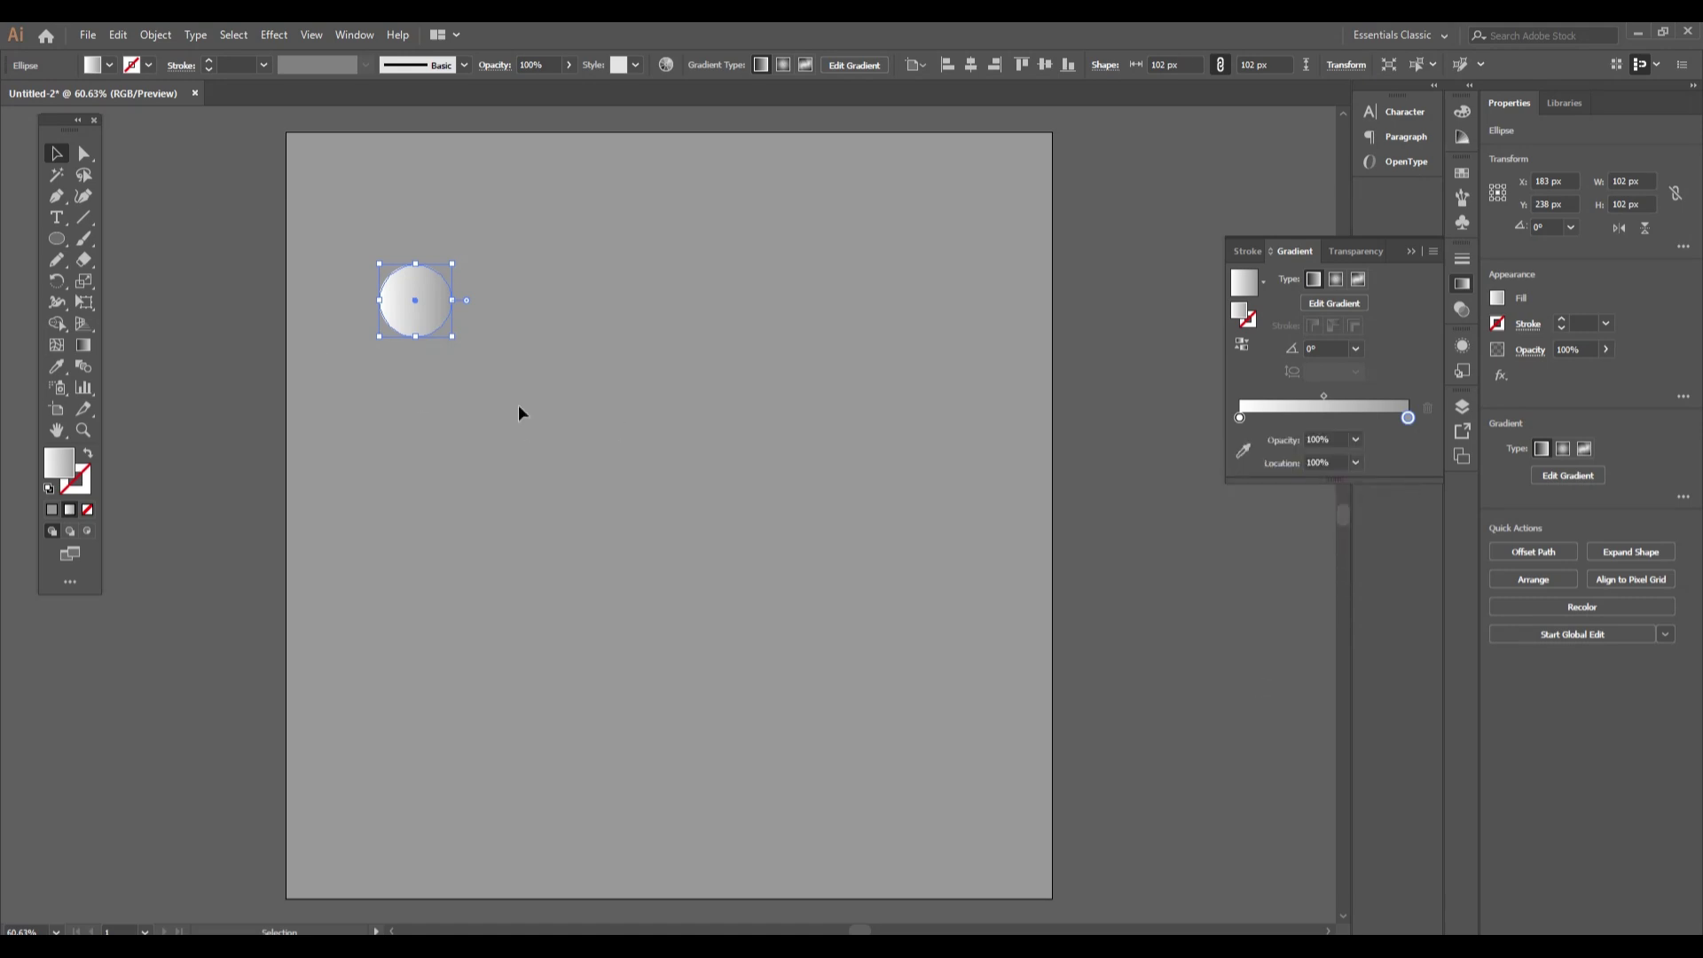
- Paste a copy of the circle in place, move it 496 px straight down, select both
{"action": "left_click", "coordinate": [118, 34]}
{"action": "left_click", "coordinate": [164, 124]}
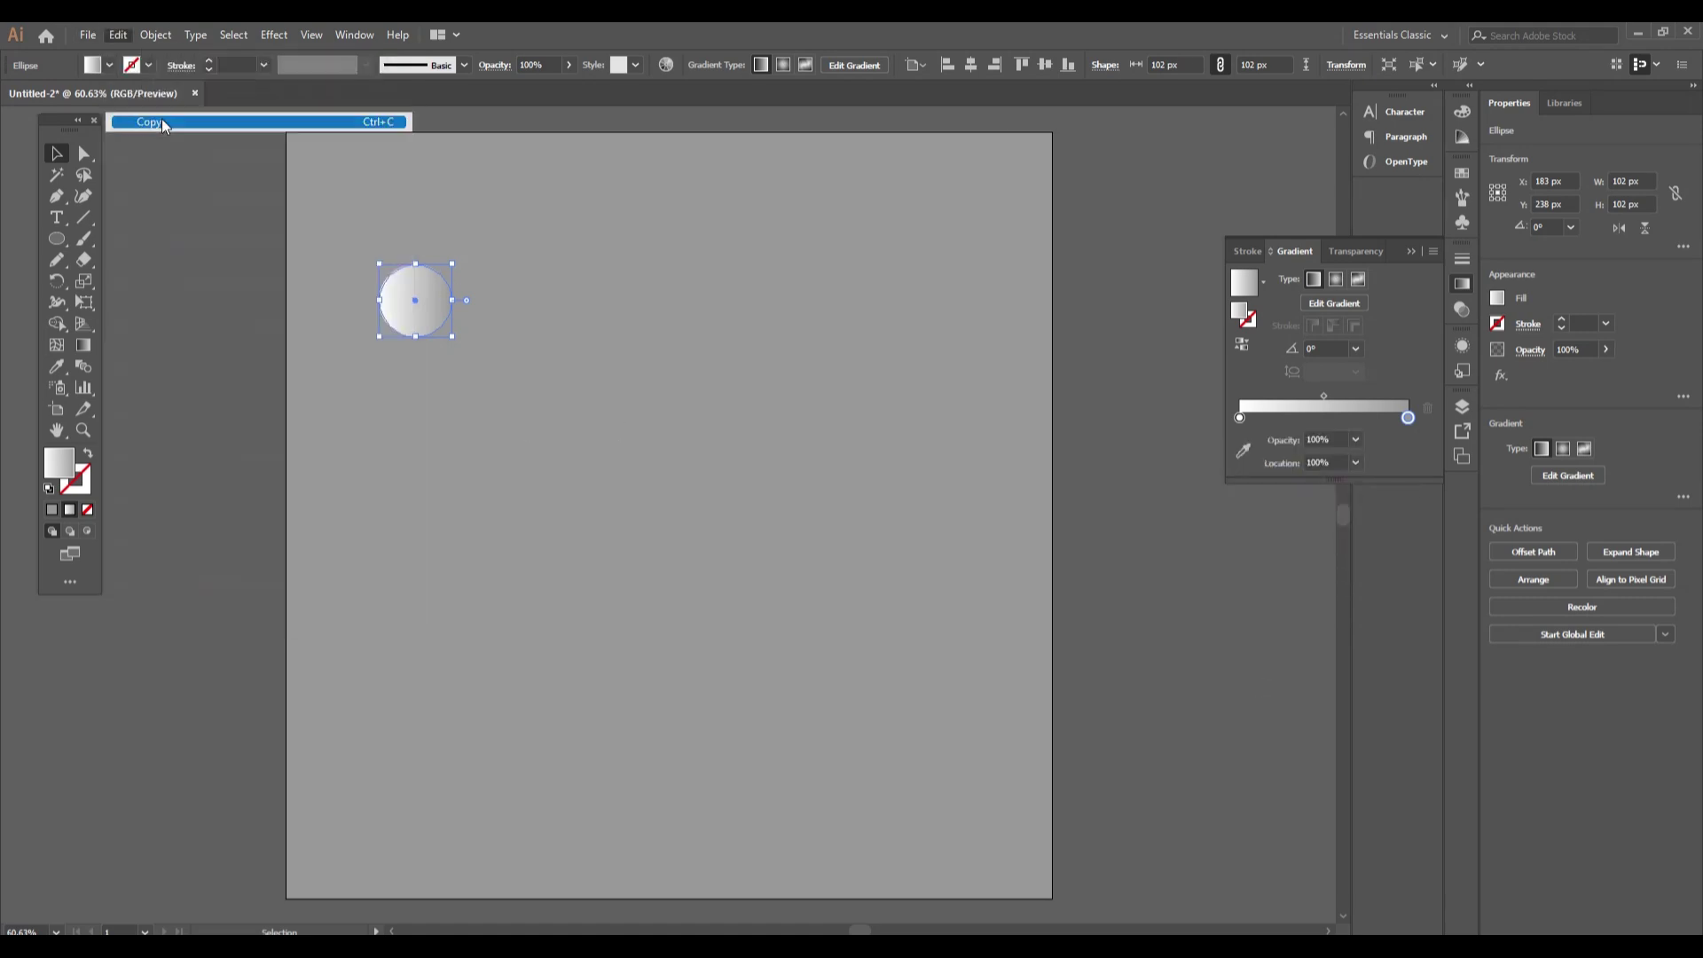
{"action": "left_click", "coordinate": [142, 35]}
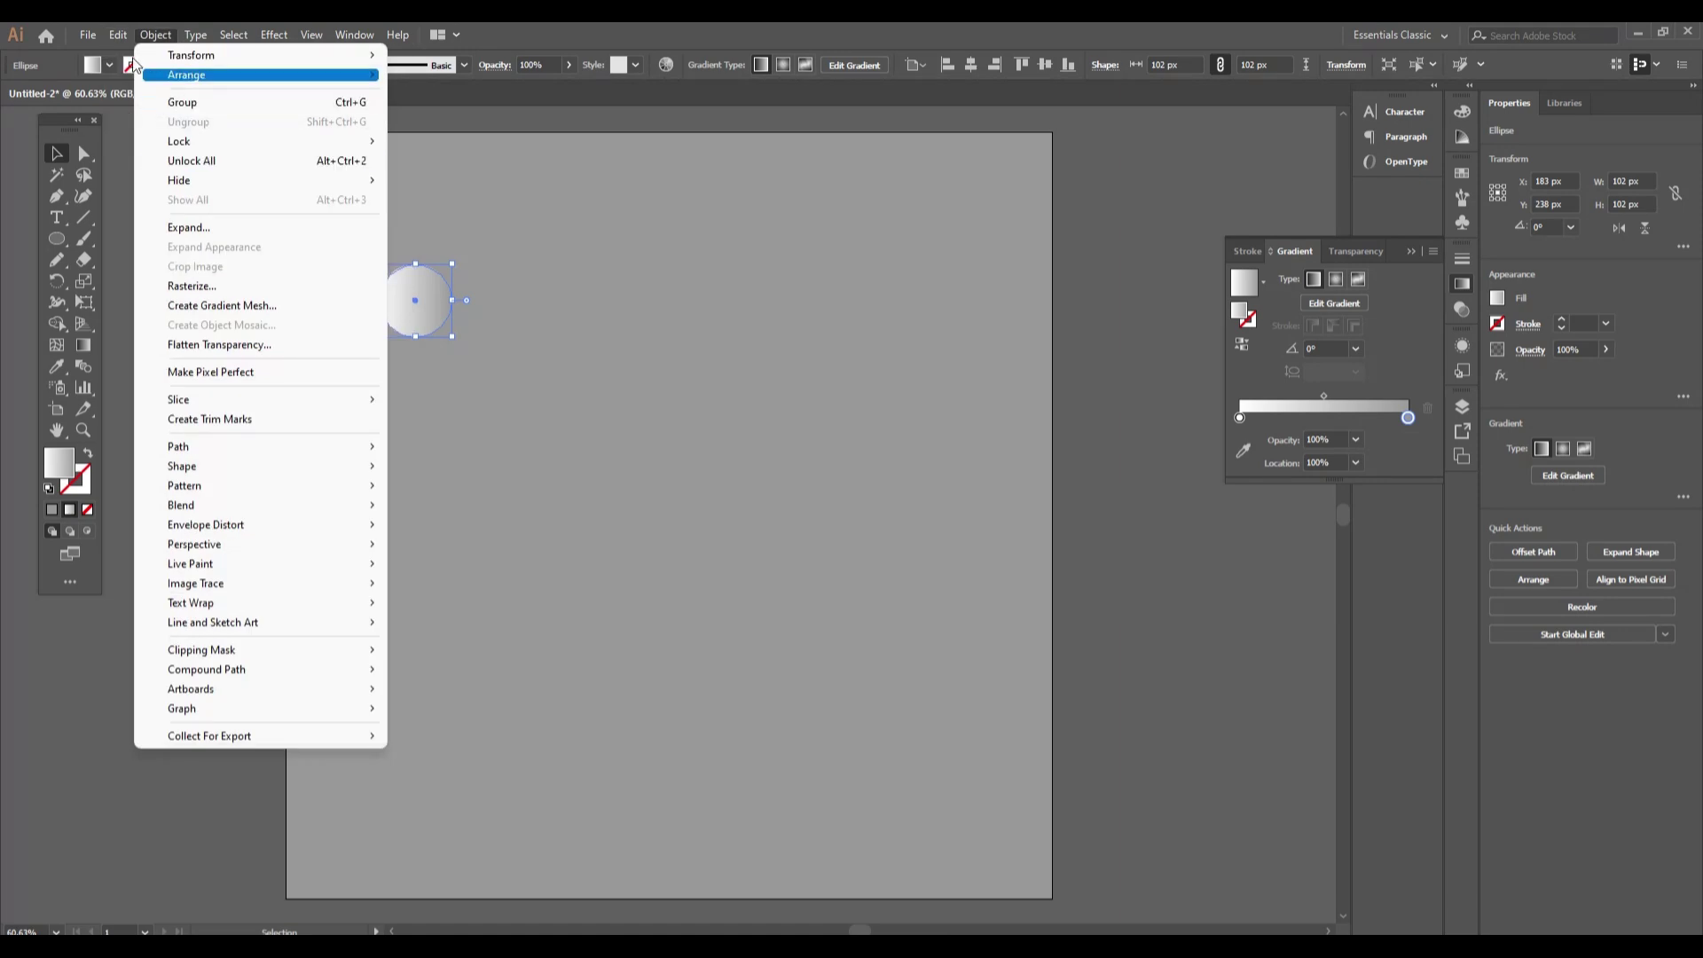
{"action": "mouse_move", "coordinate": [118, 34]}
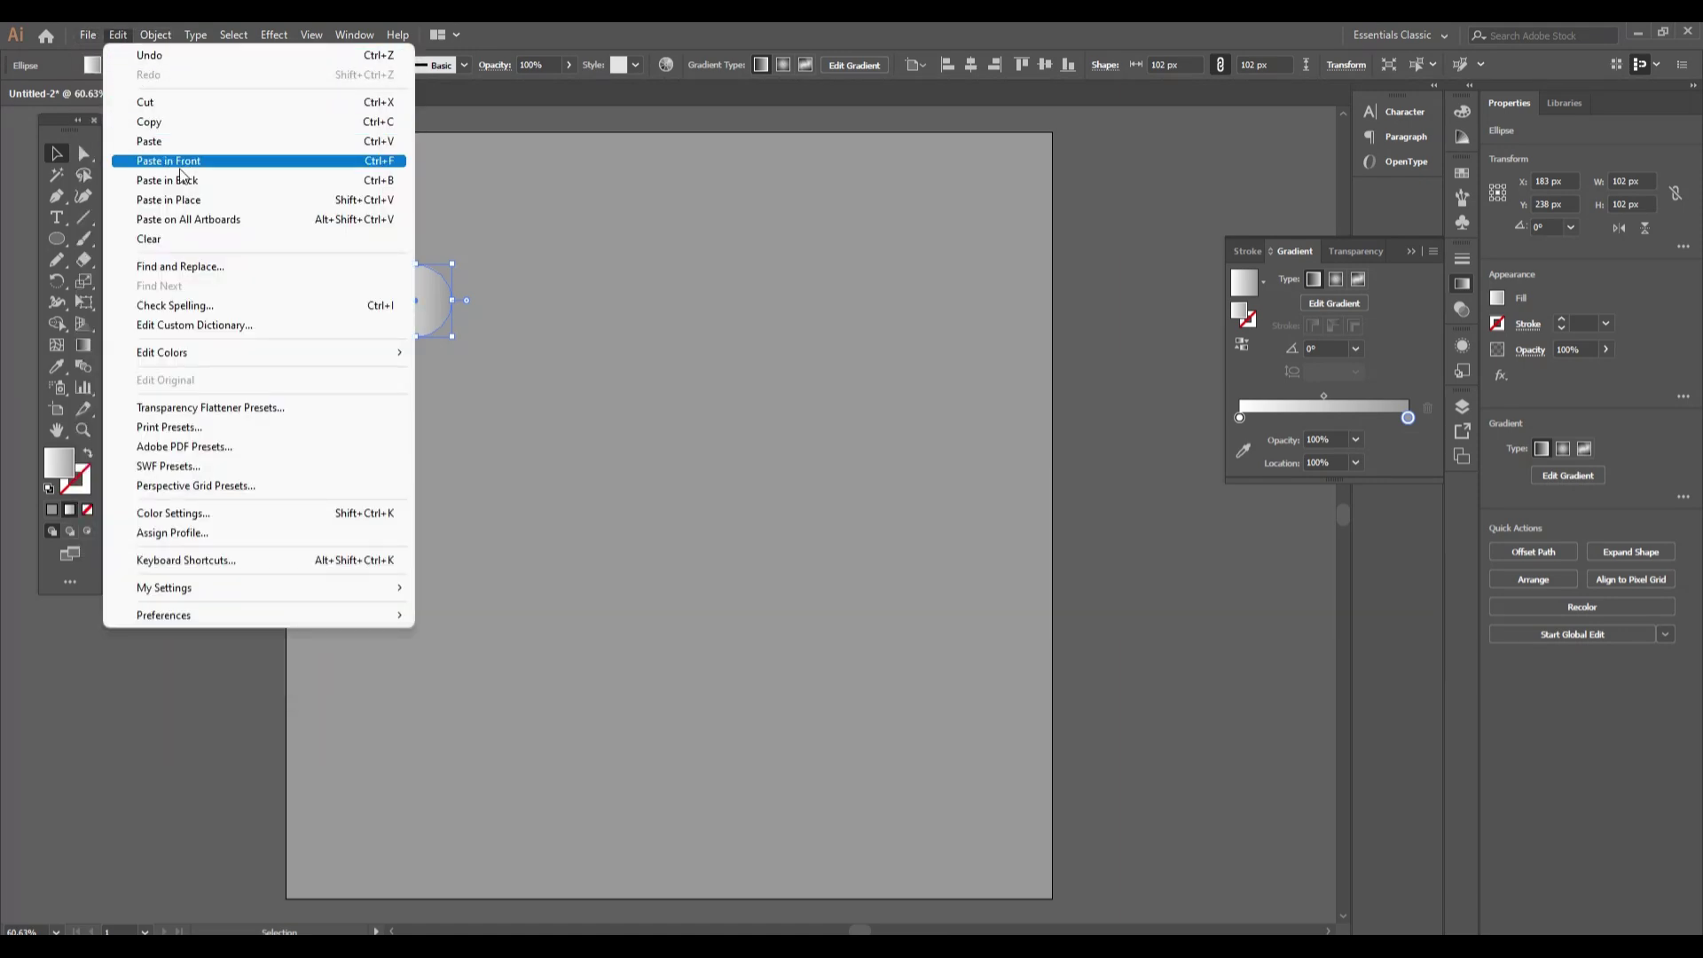
{"action": "left_click", "coordinate": [201, 201]}
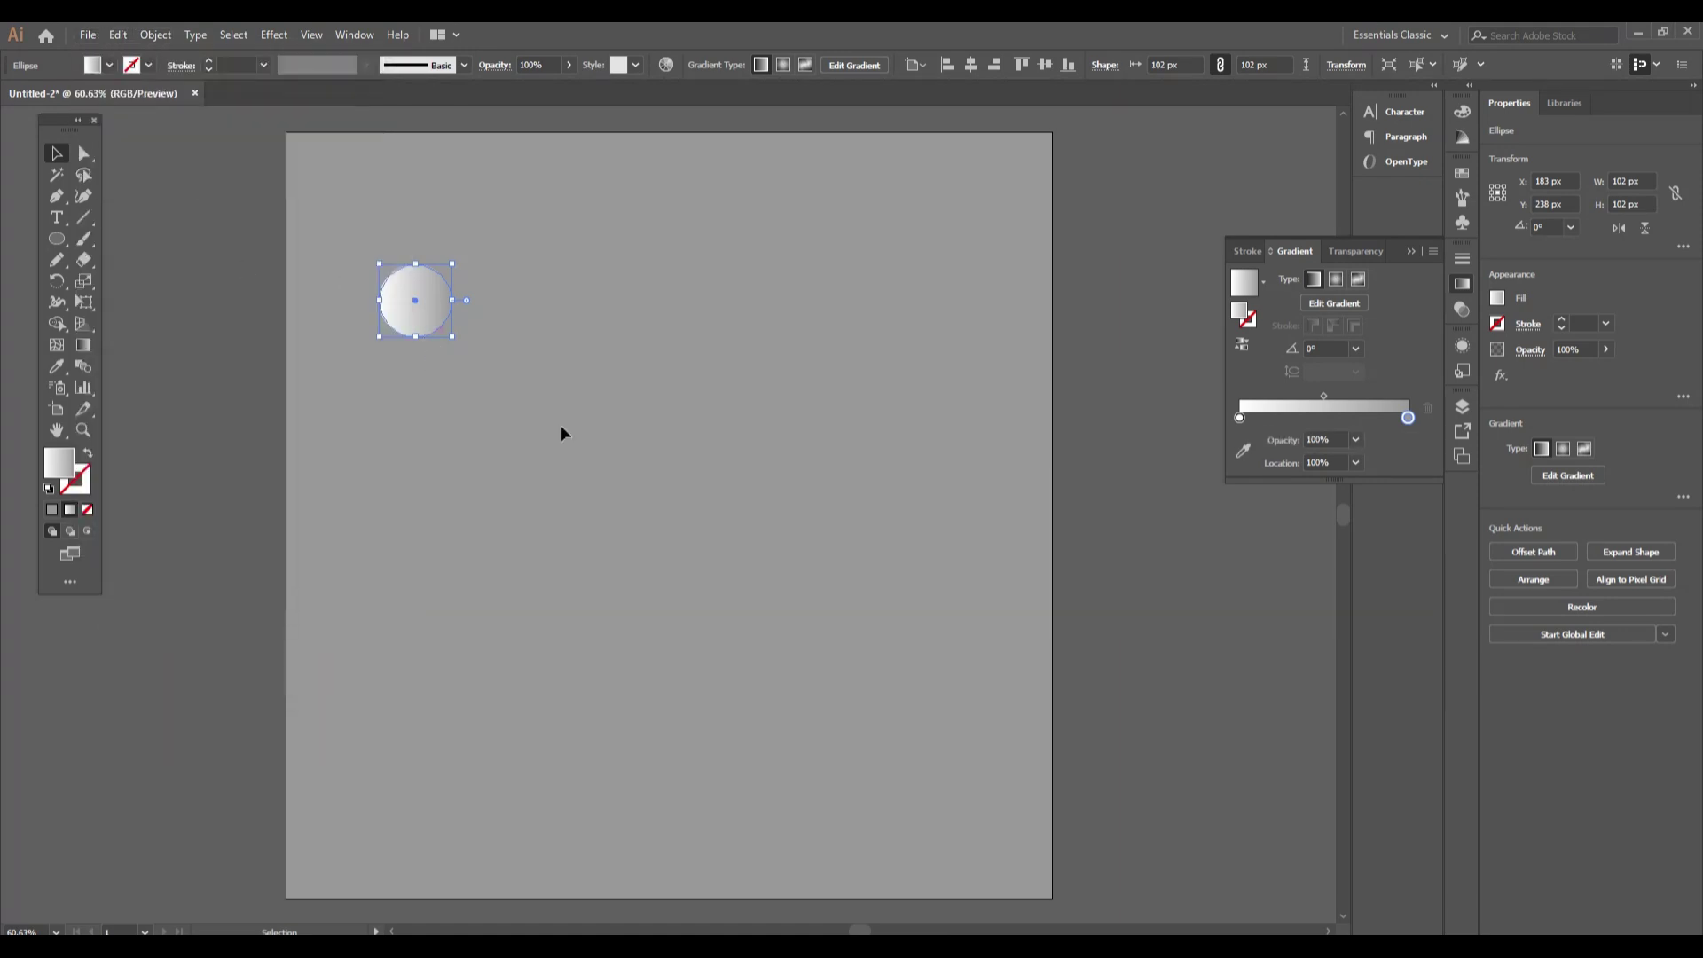
{"action": "left_click", "coordinate": [541, 404]}
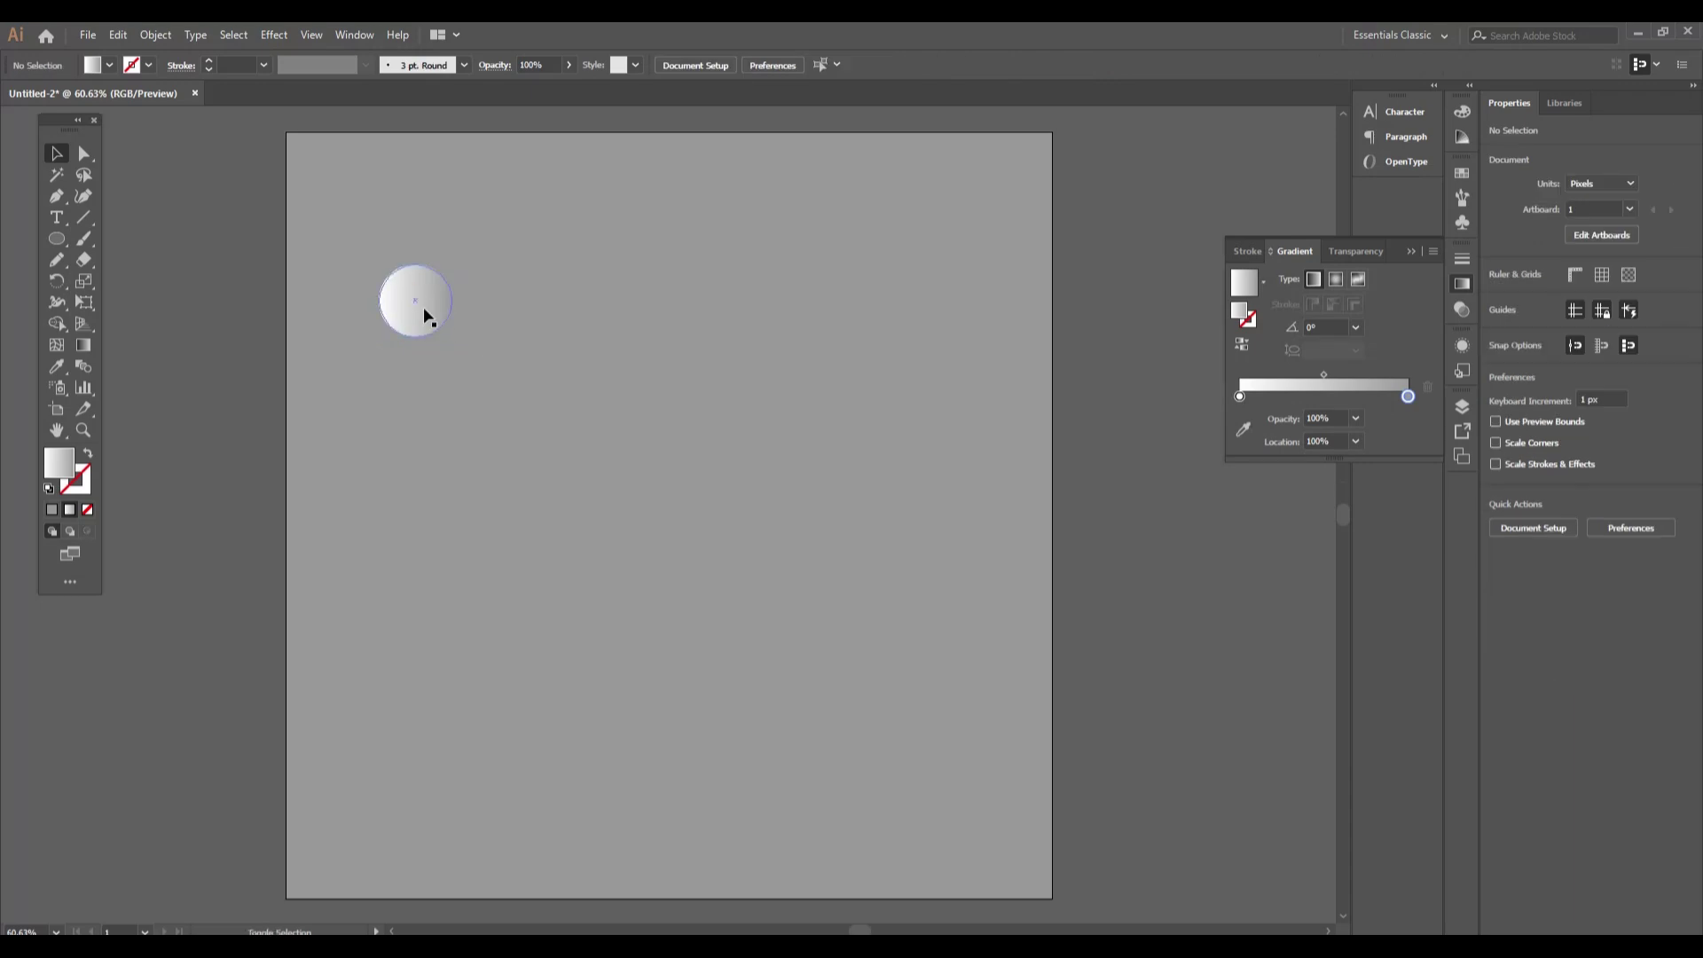
{"action": "left_click_drag", "start_coordinate": [423, 307], "coordinate": [438, 666]}
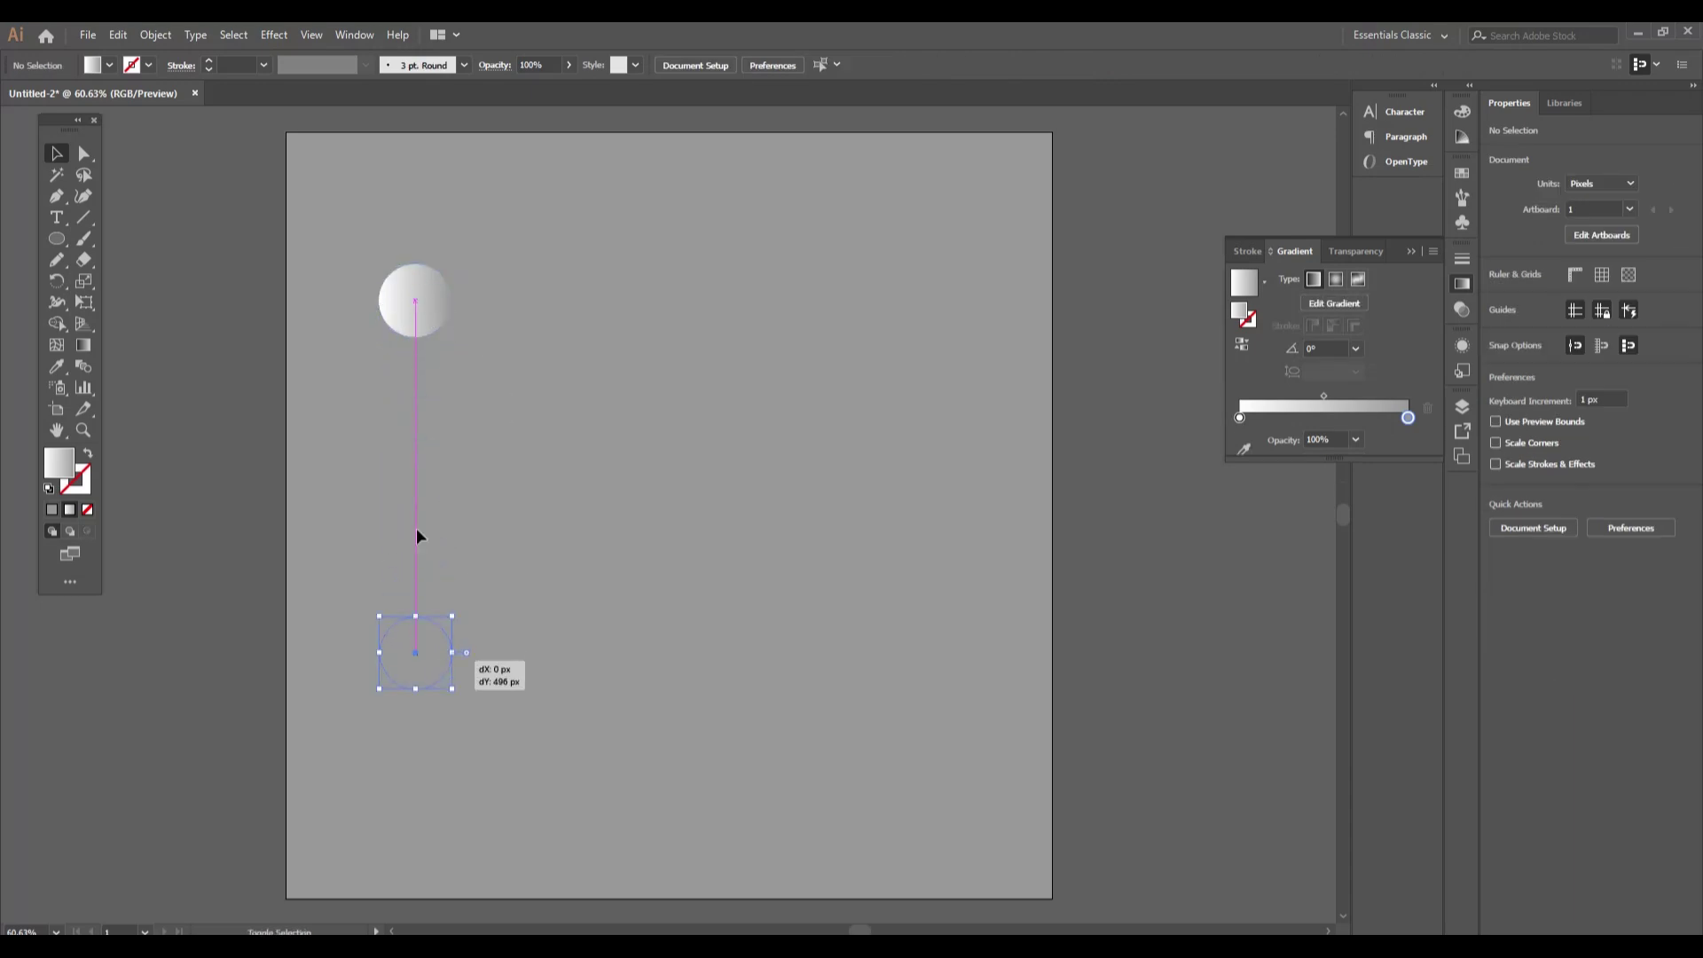
{"action": "left_click_drag", "start_coordinate": [353, 199], "coordinate": [508, 727]}
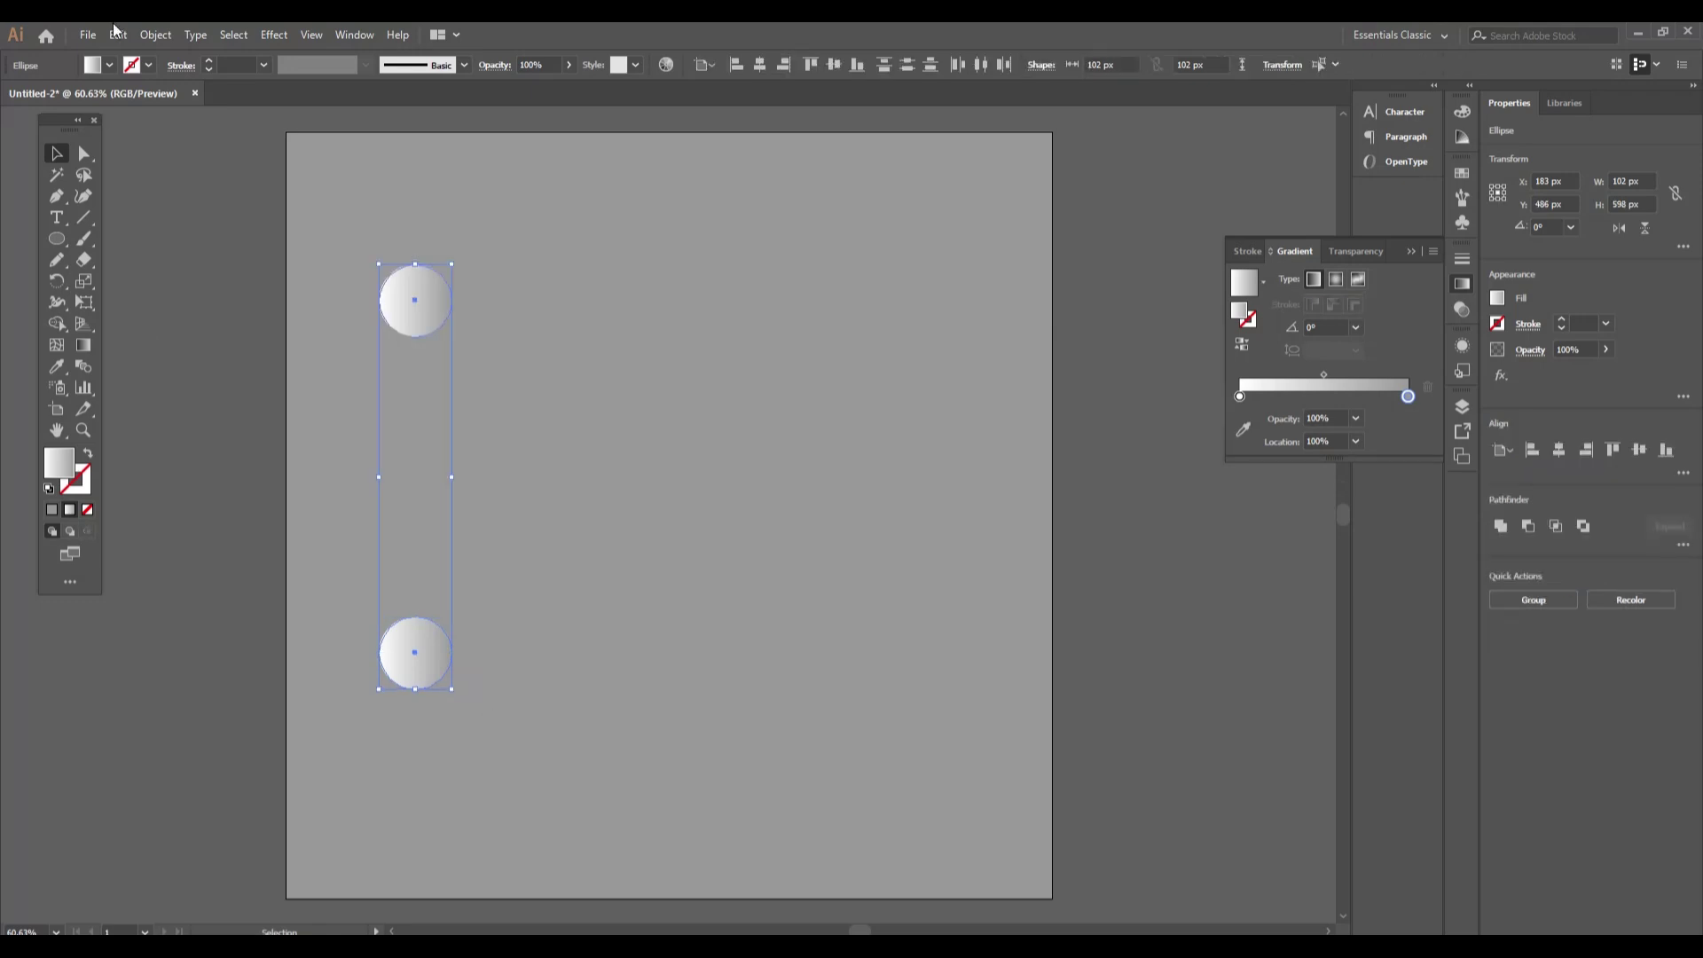
- Set blend spacing to 1 px Specified Distance and blend the two circles
{"action": "left_click", "coordinate": [155, 35]}
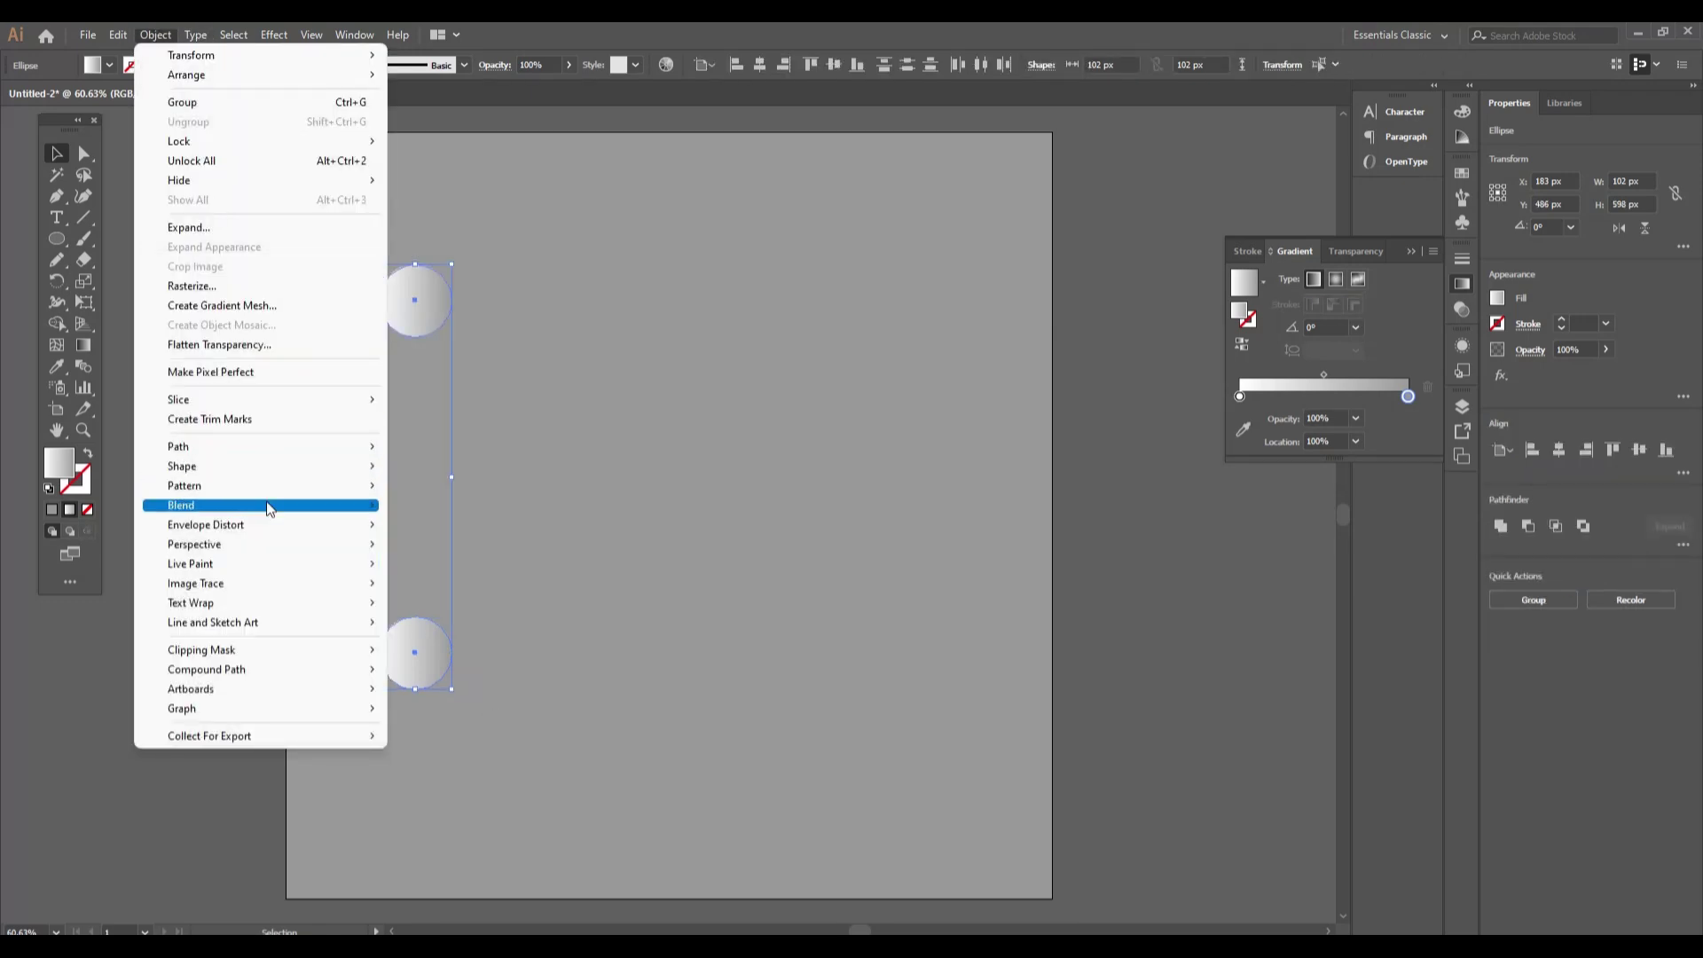
{"action": "mouse_move", "coordinate": [260, 506]}
{"action": "left_click", "coordinate": [508, 551]}
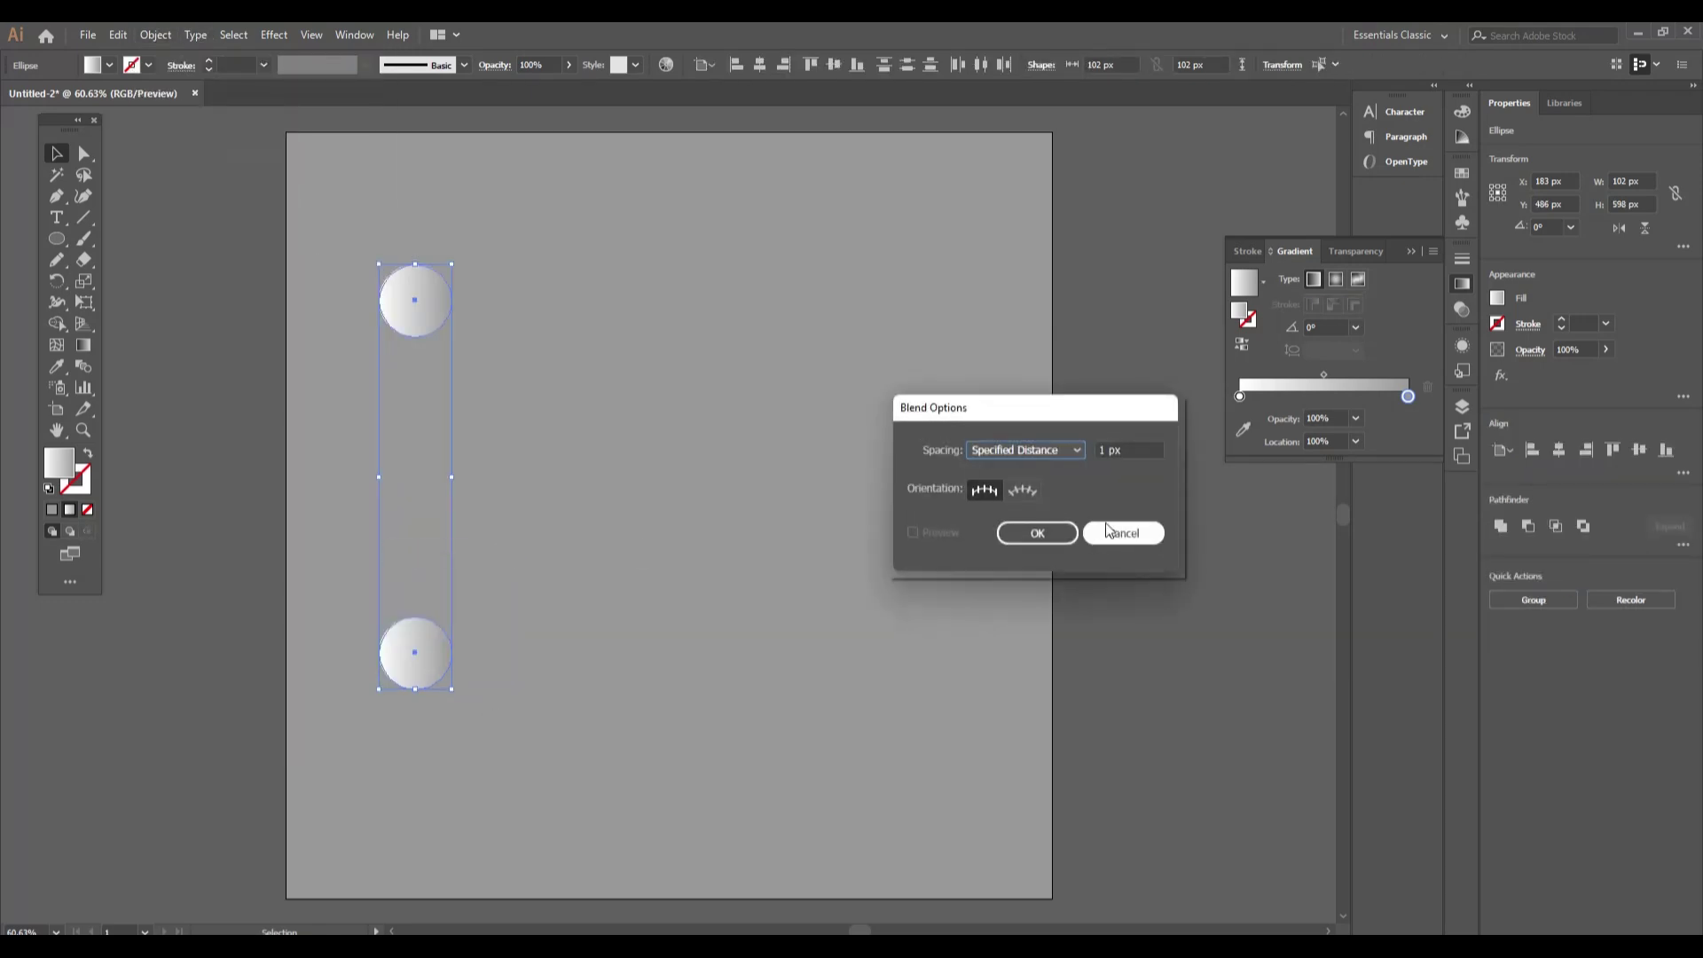
{"action": "left_click", "coordinate": [1069, 452]}
{"action": "left_click", "coordinate": [1132, 447]}
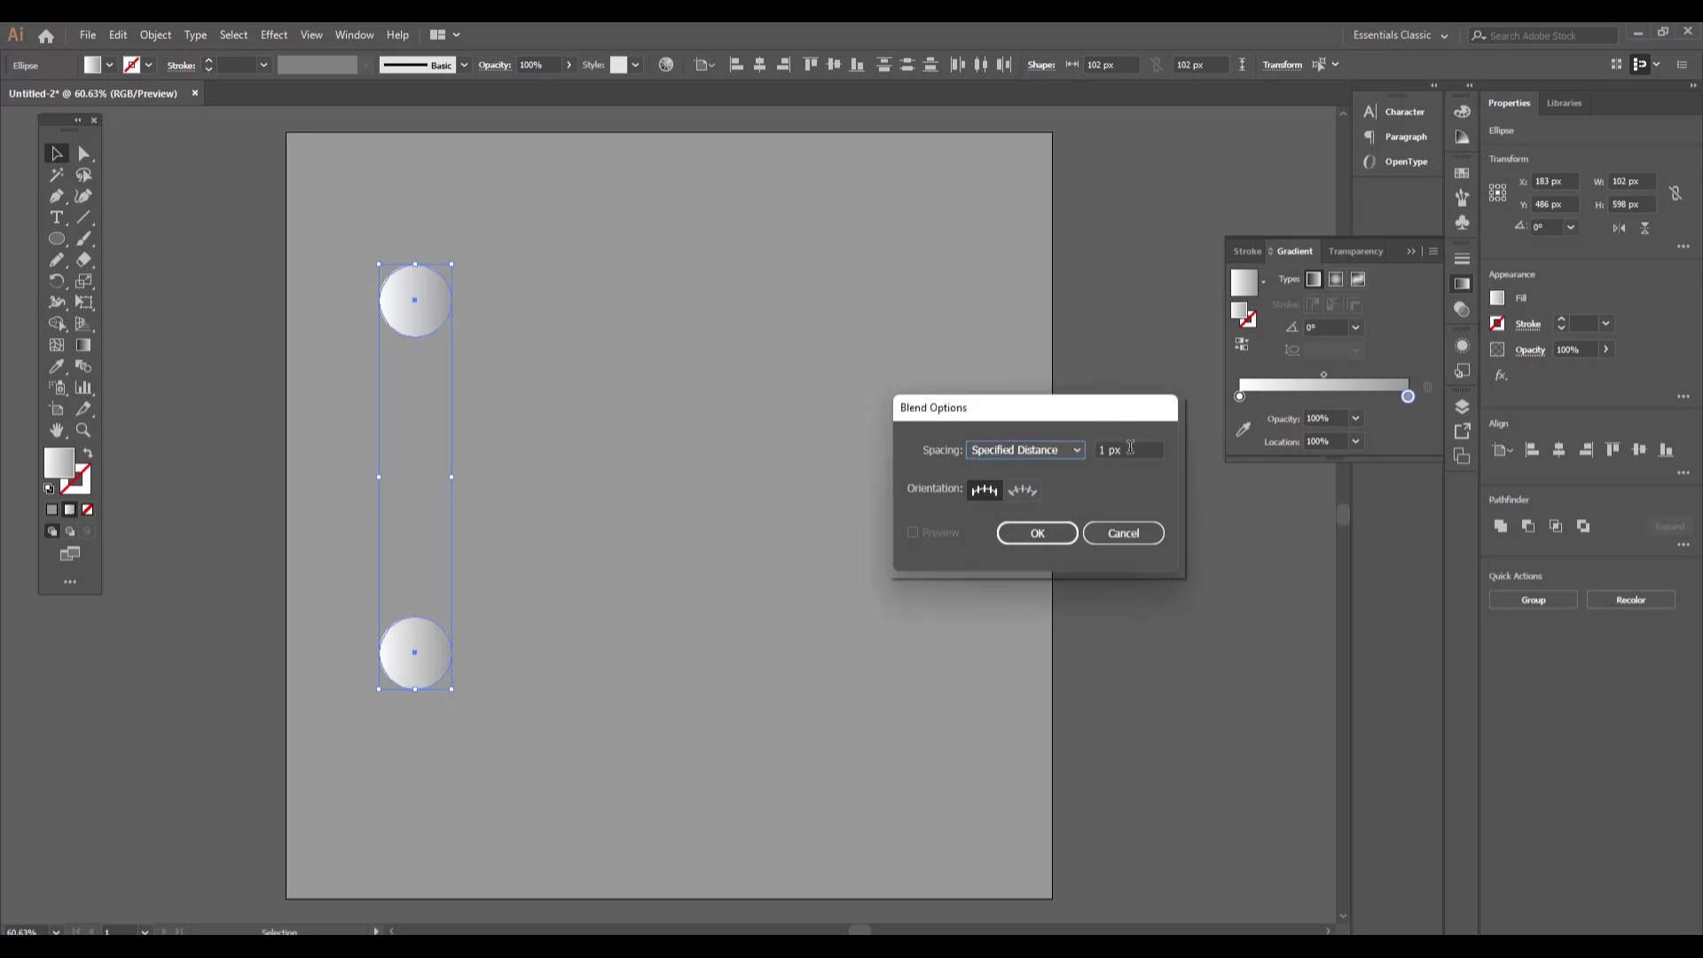
{"action": "left_click", "coordinate": [1061, 536]}
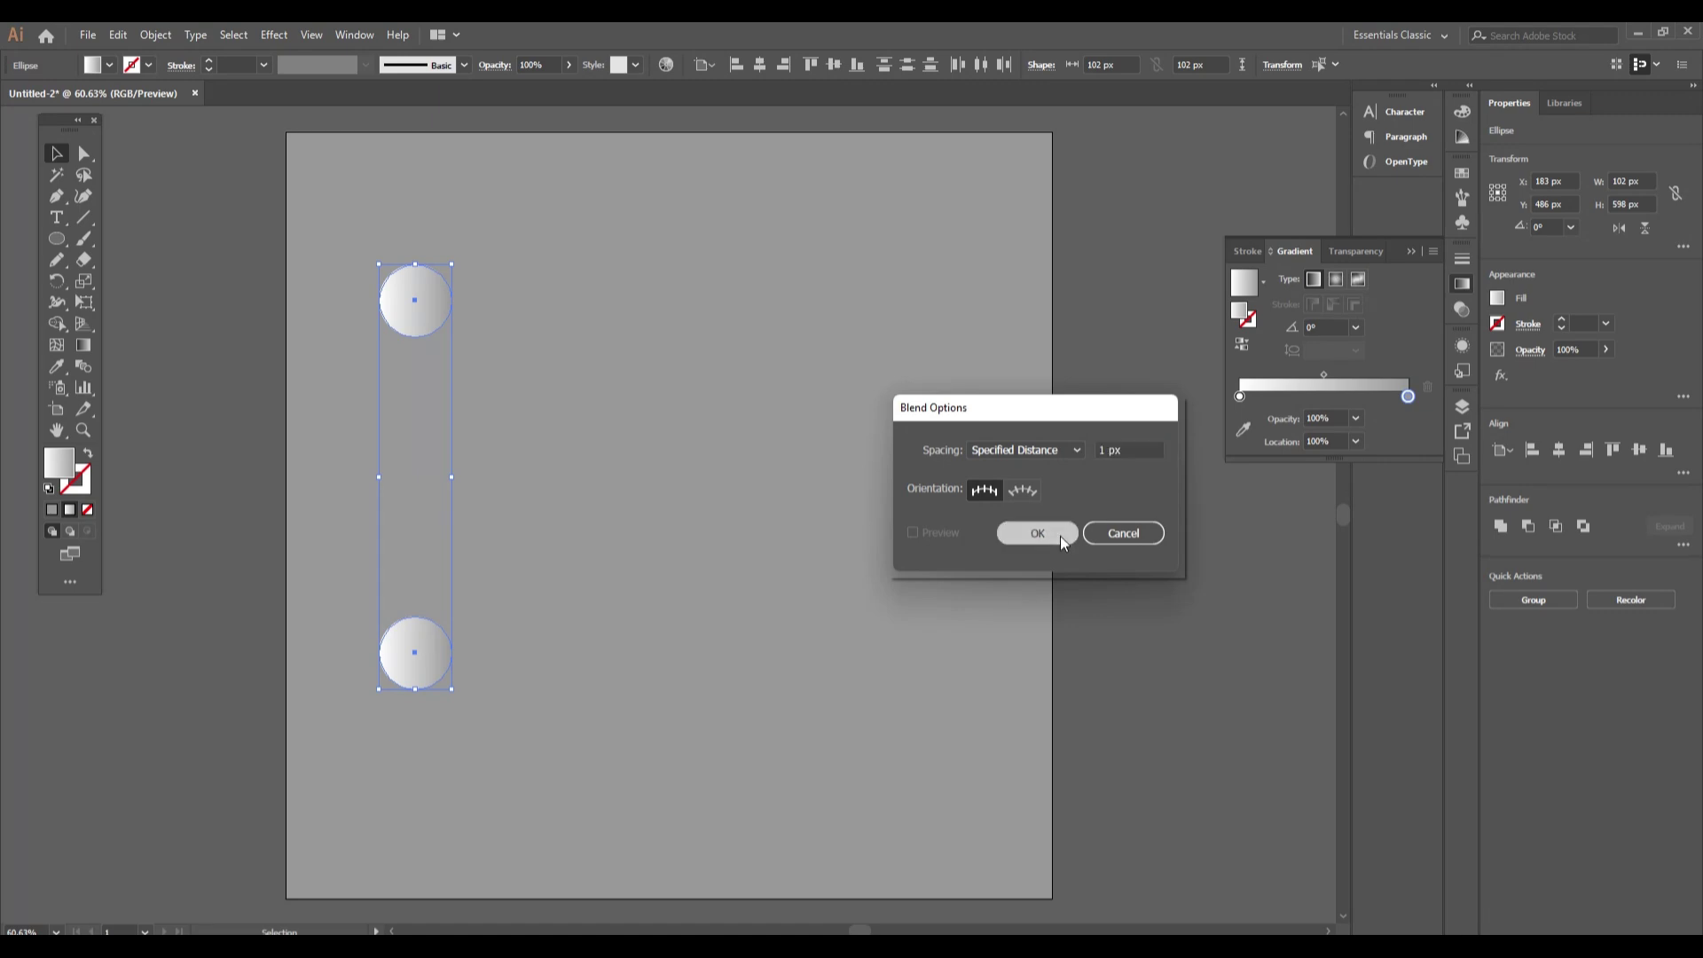
{"action": "left_click", "coordinate": [153, 35]}
{"action": "mouse_move", "coordinate": [181, 503]}
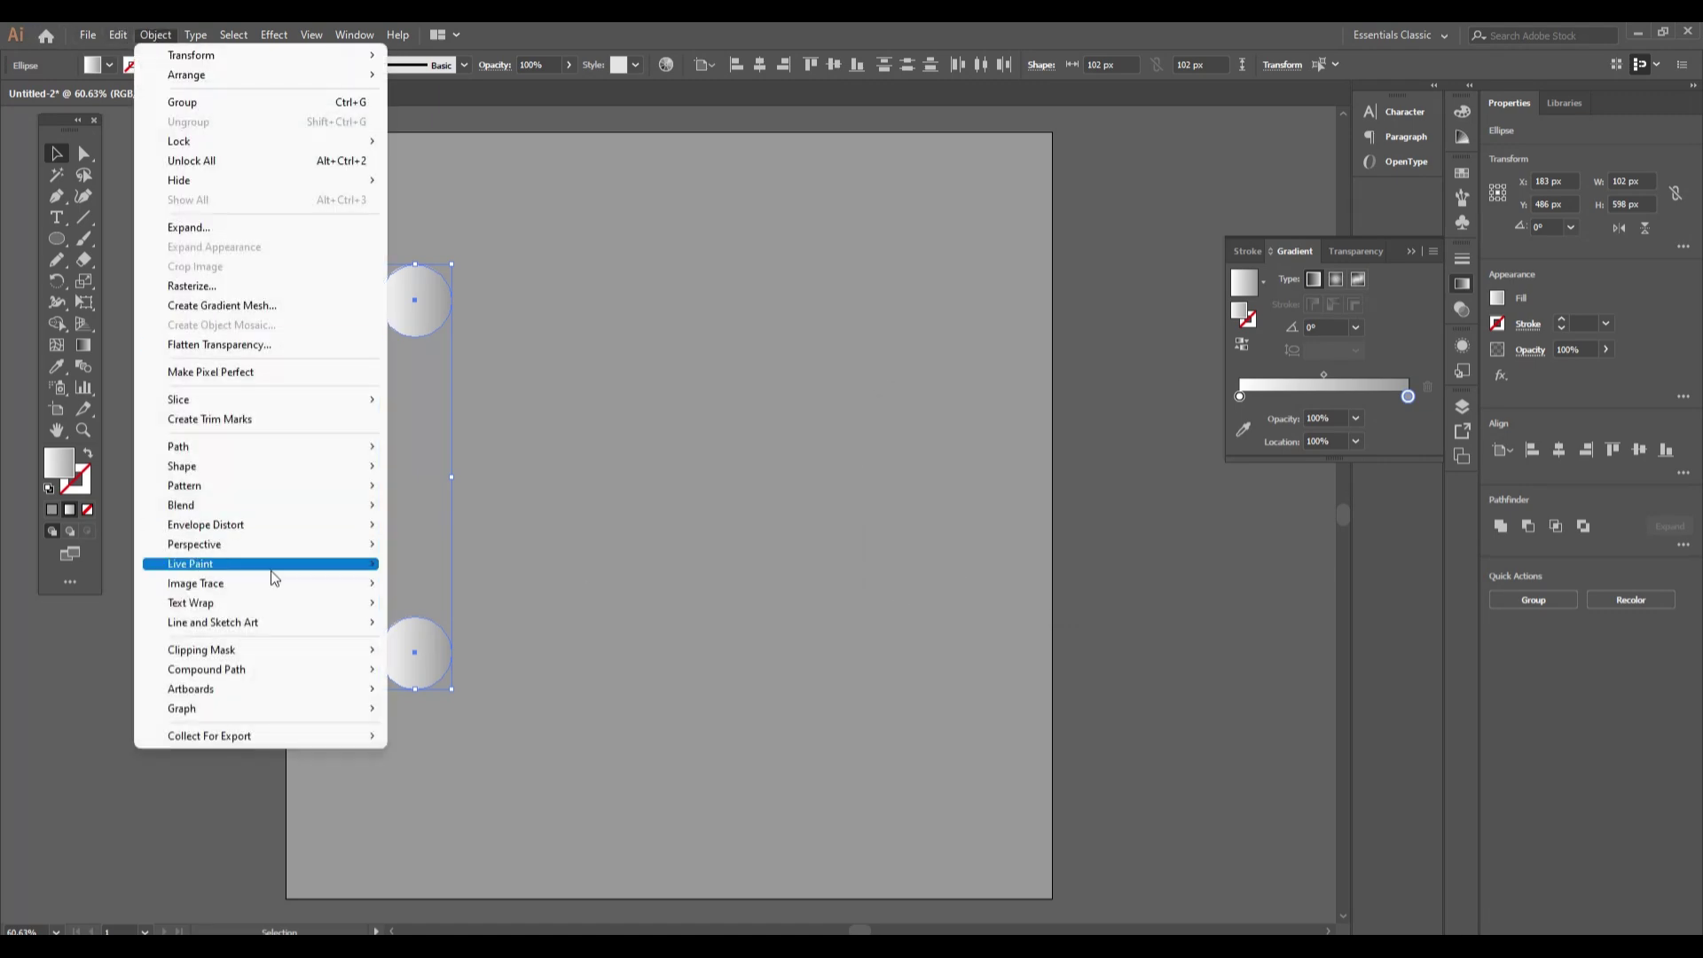
{"action": "left_click", "coordinate": [420, 513]}
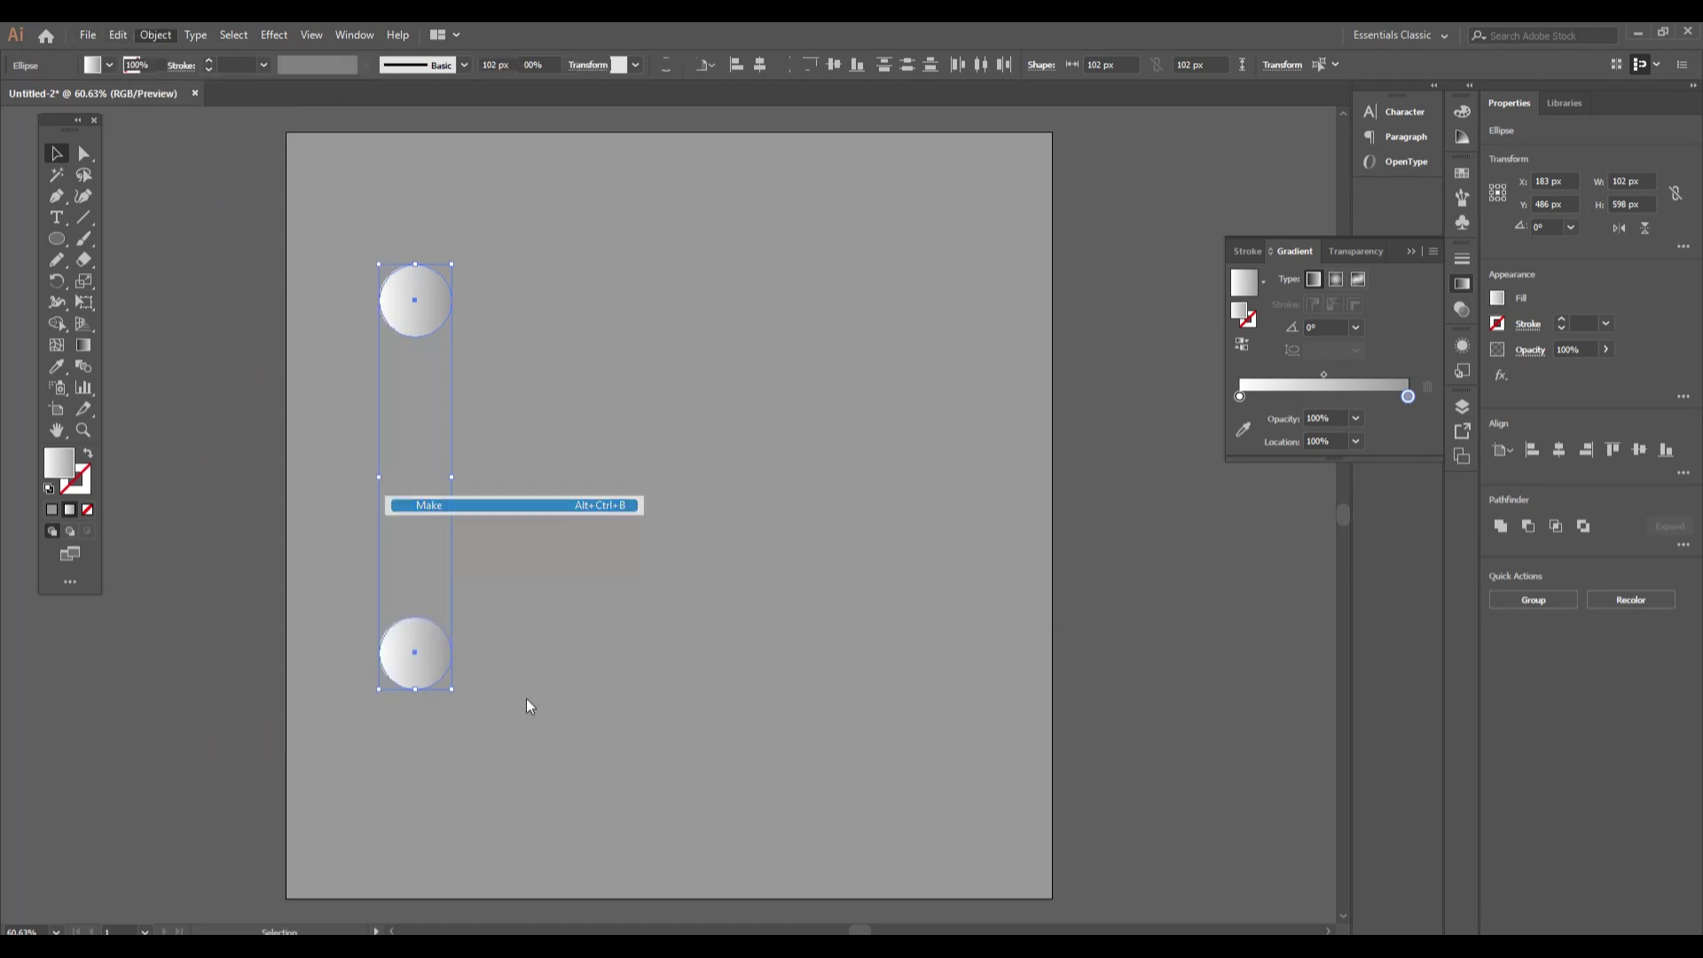
{"action": "left_click", "coordinate": [609, 422]}
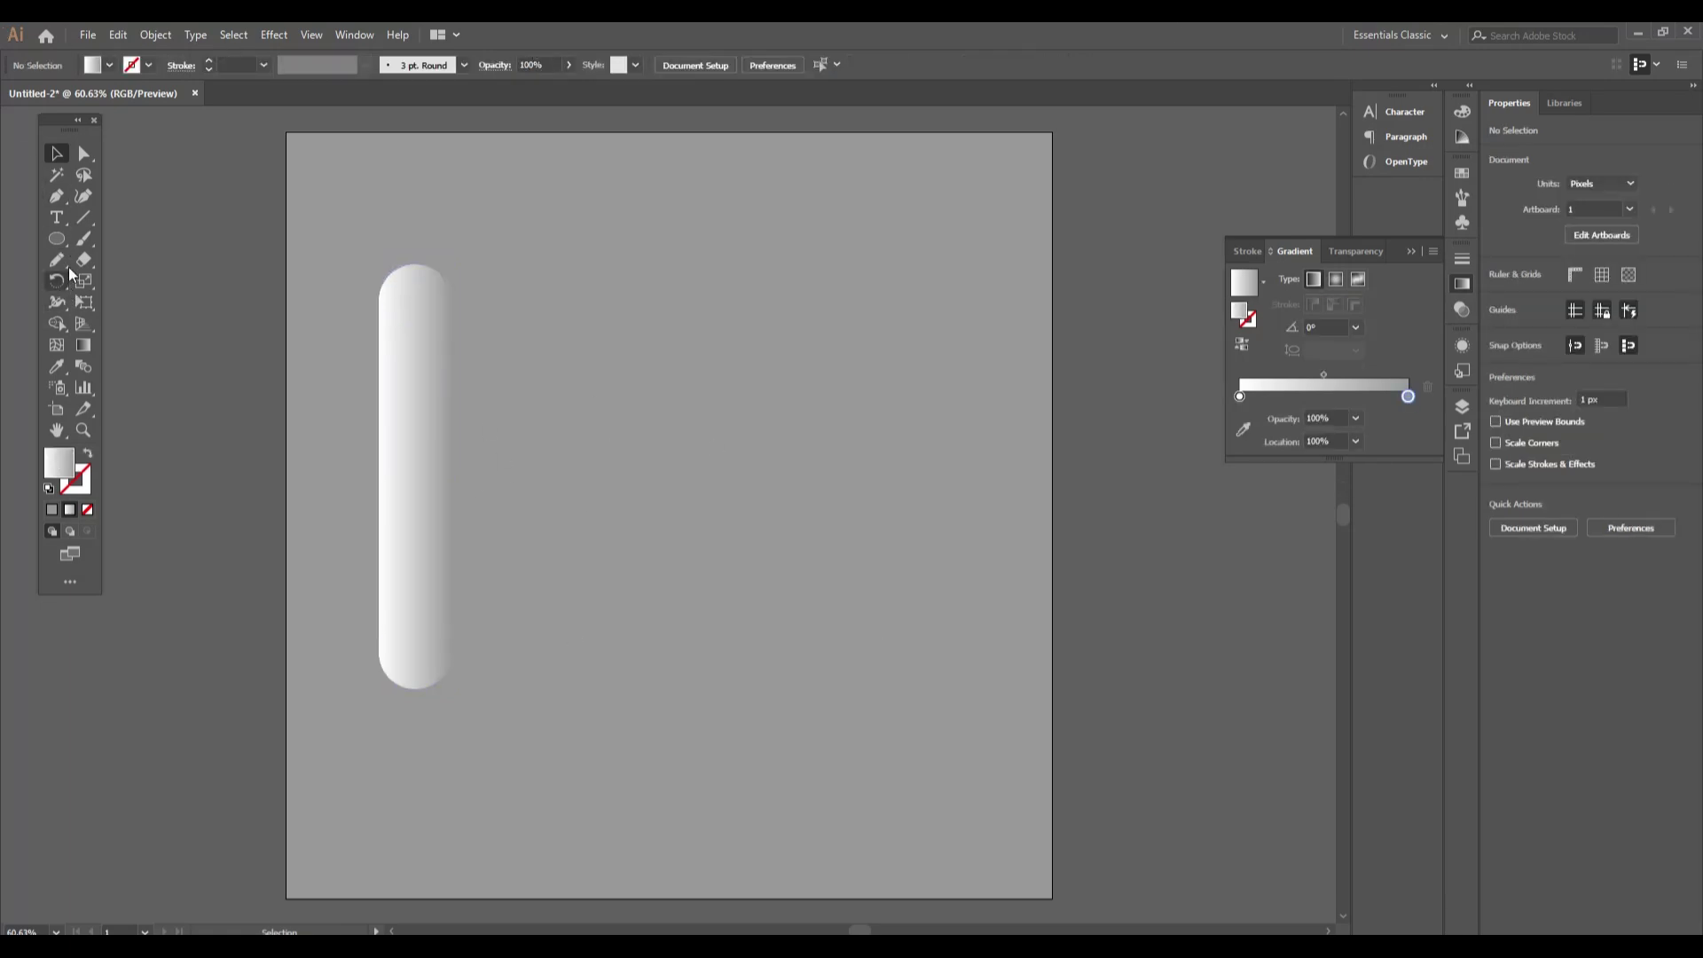
- Select the Pencil tool and set its fidelity to Smooth in Pencil Tool Options
{"action": "left_click_drag", "start_coordinate": [56, 260], "coordinate": [154, 290]}
{"action": "left_click", "coordinate": [152, 284]}
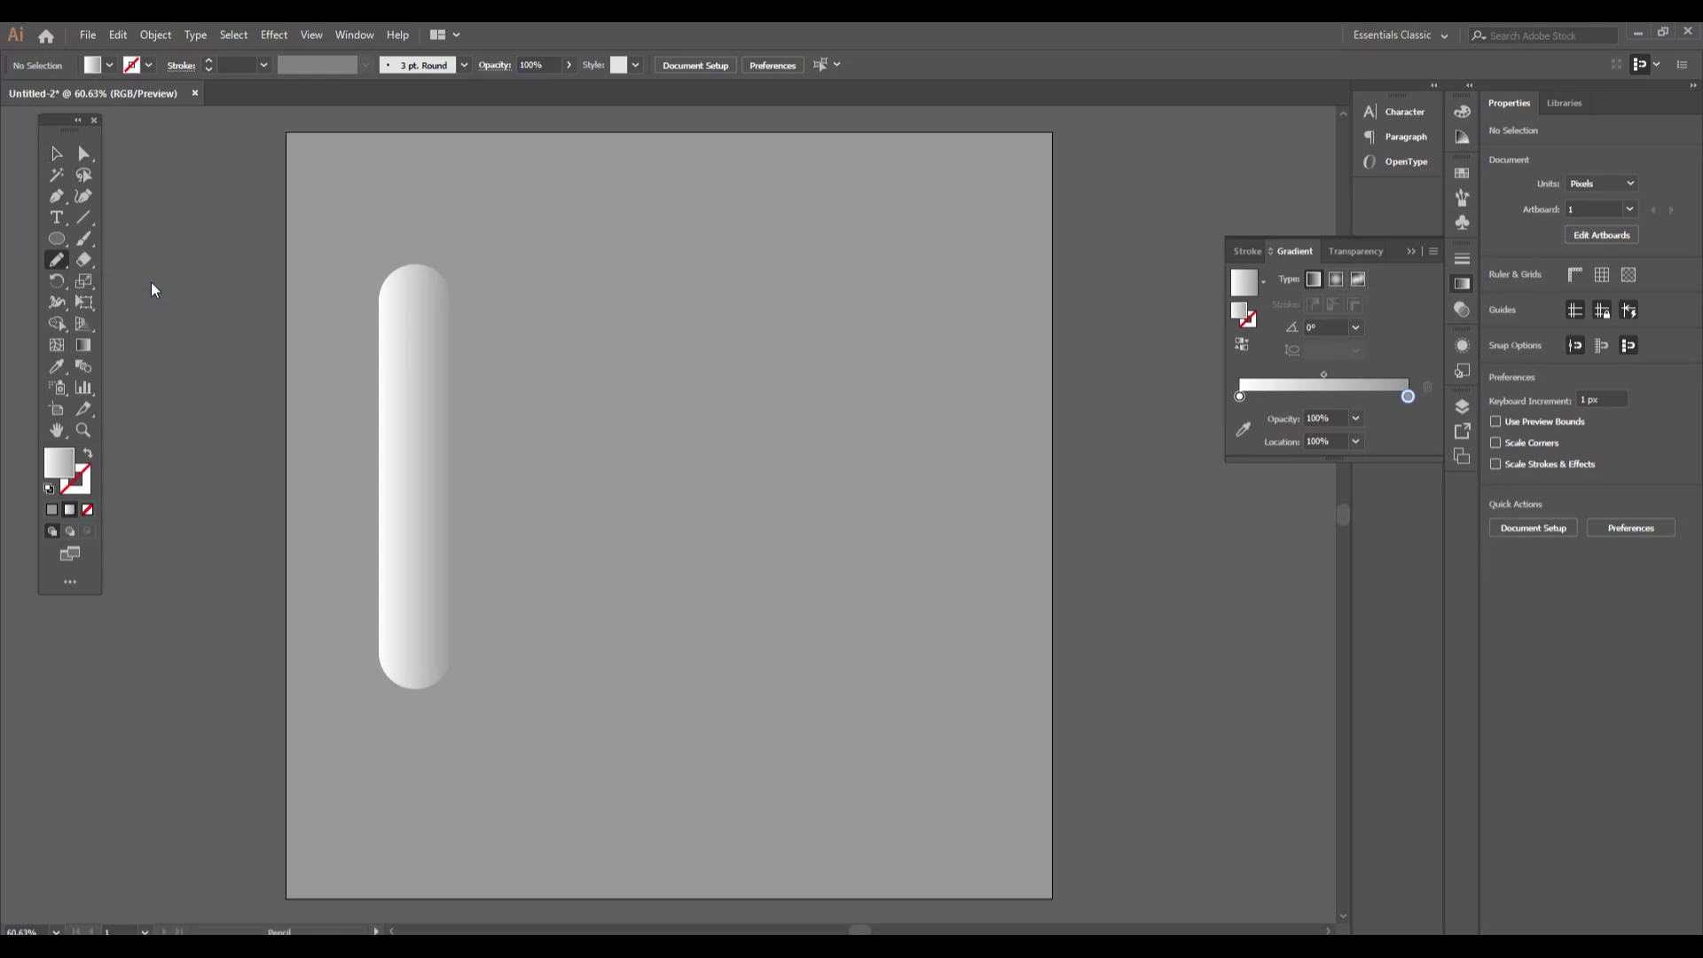
{"action": "key", "text": "Return"}
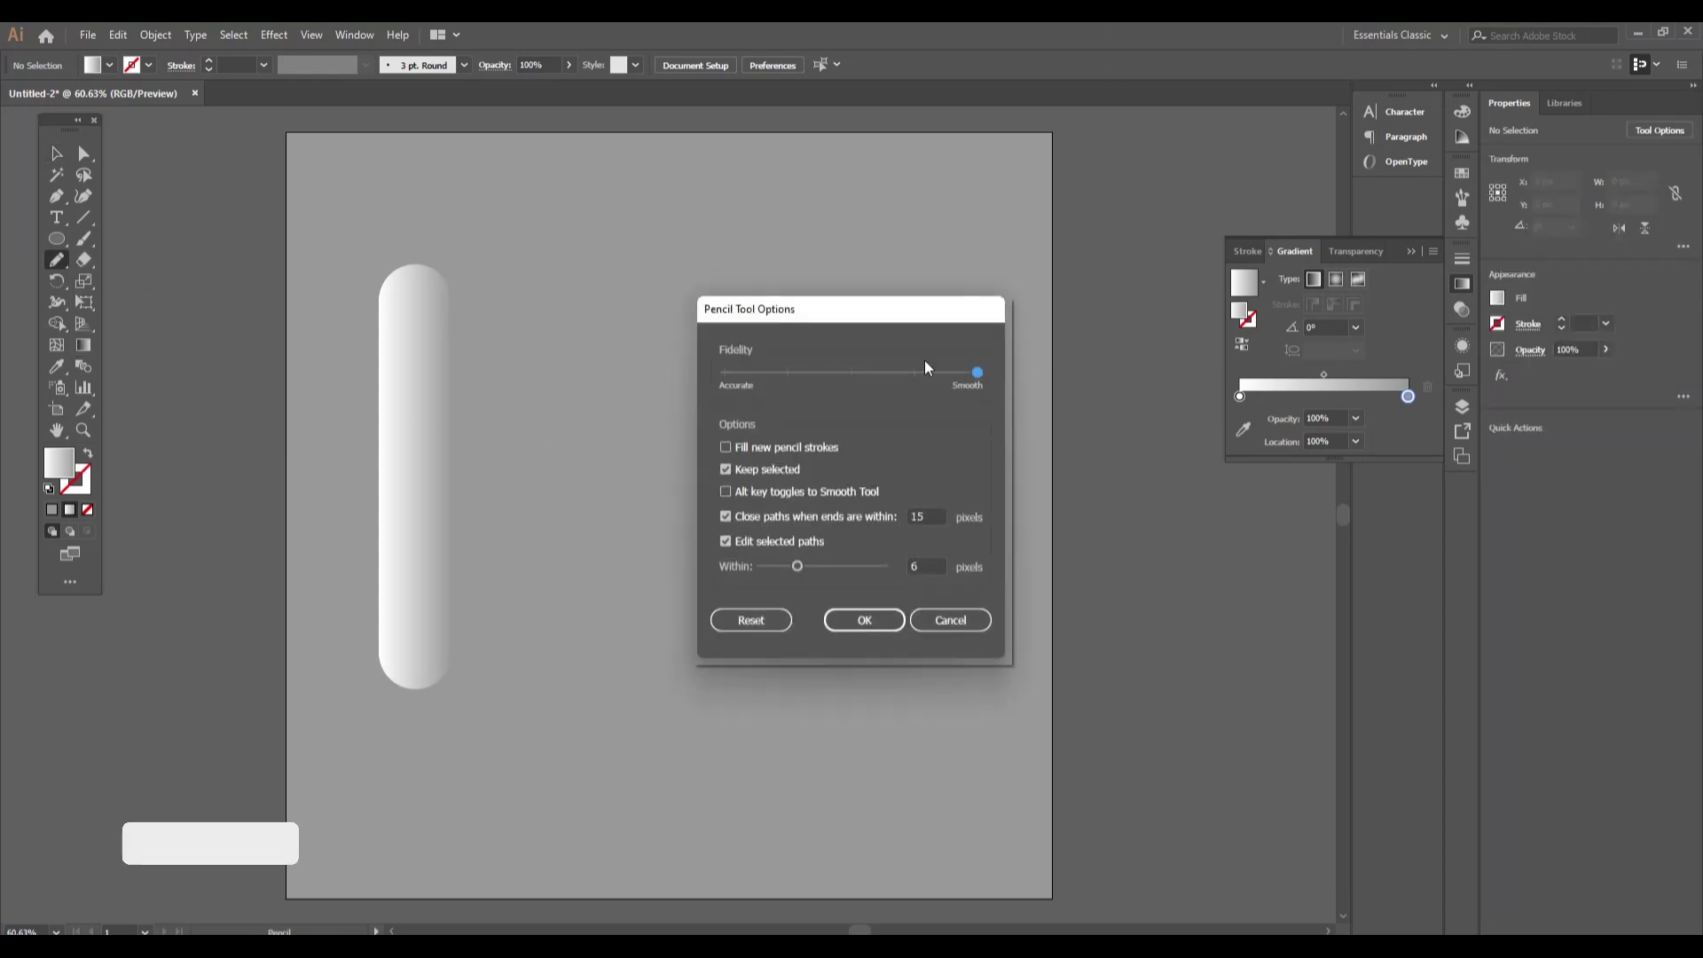
{"action": "left_click", "coordinate": [728, 619]}
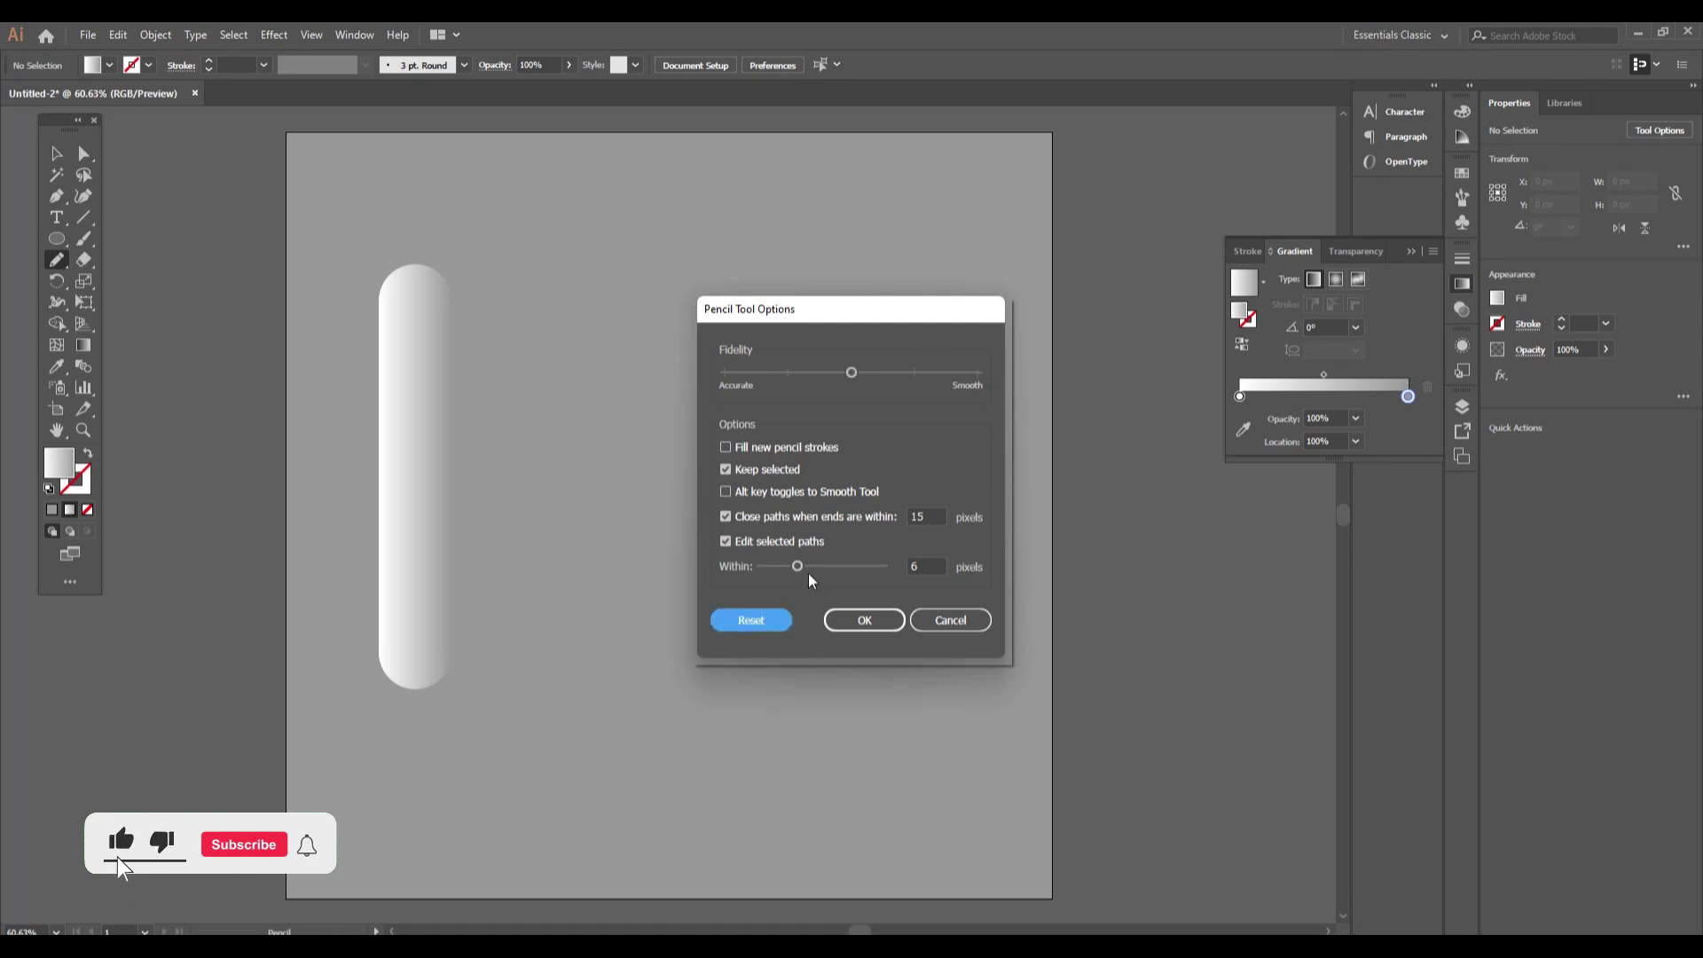
{"action": "left_click_drag", "start_coordinate": [852, 378], "coordinate": [1116, 399]}
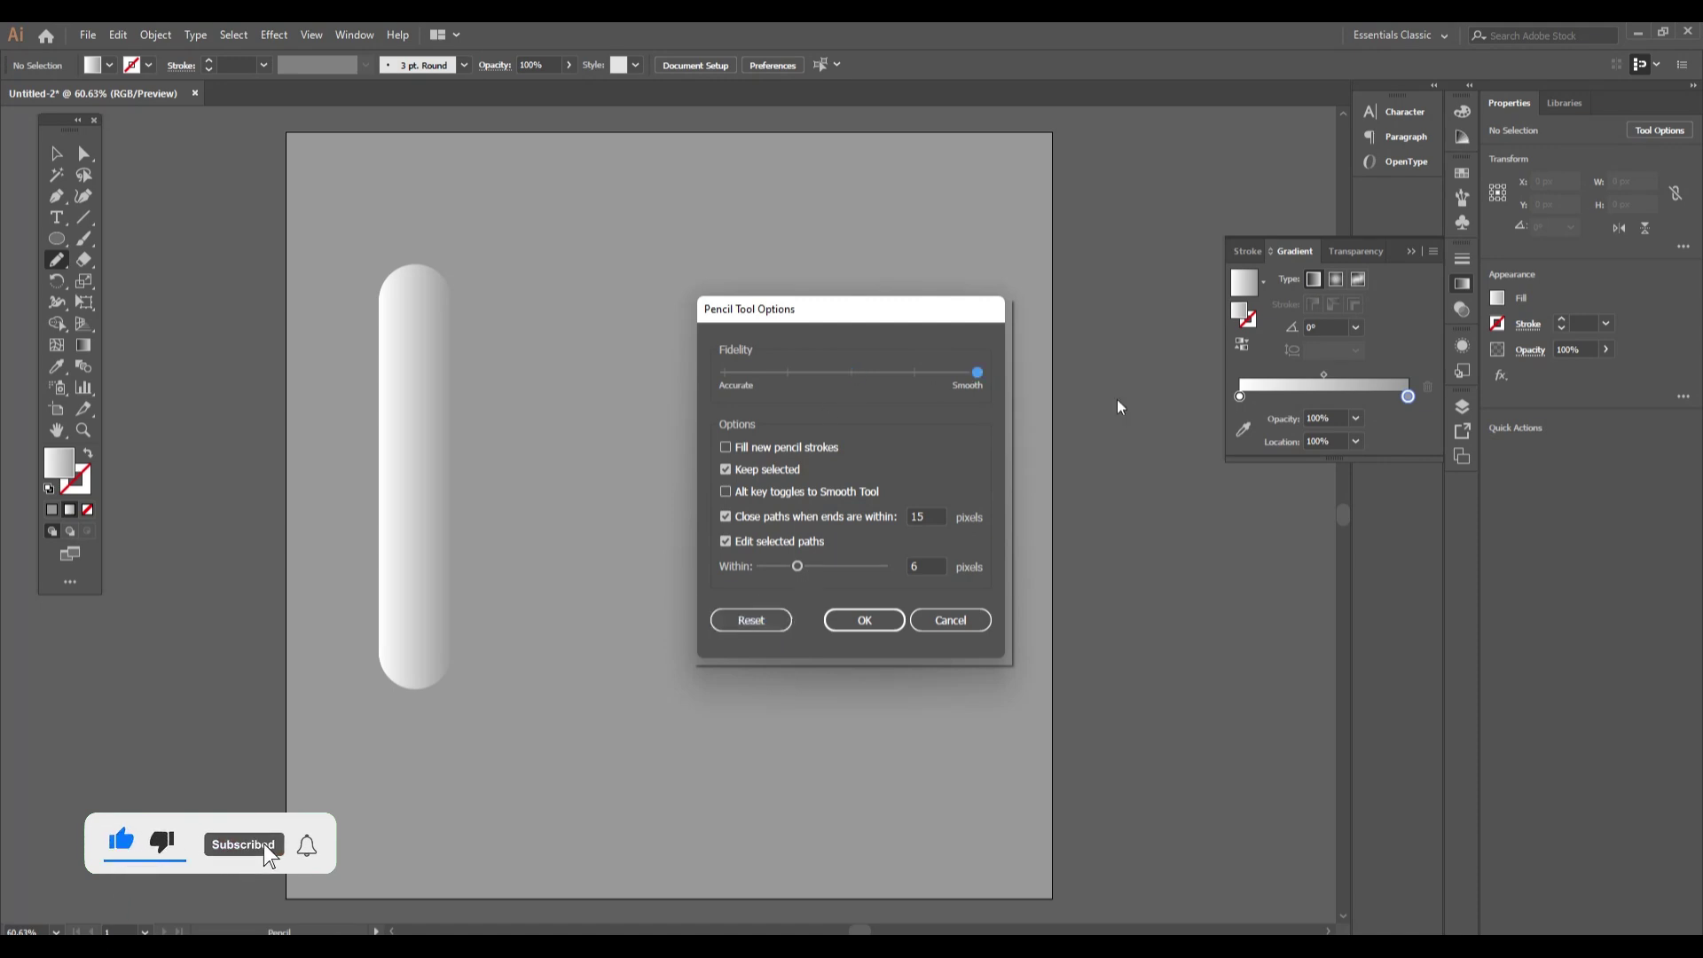
{"action": "left_click", "coordinate": [864, 619]}
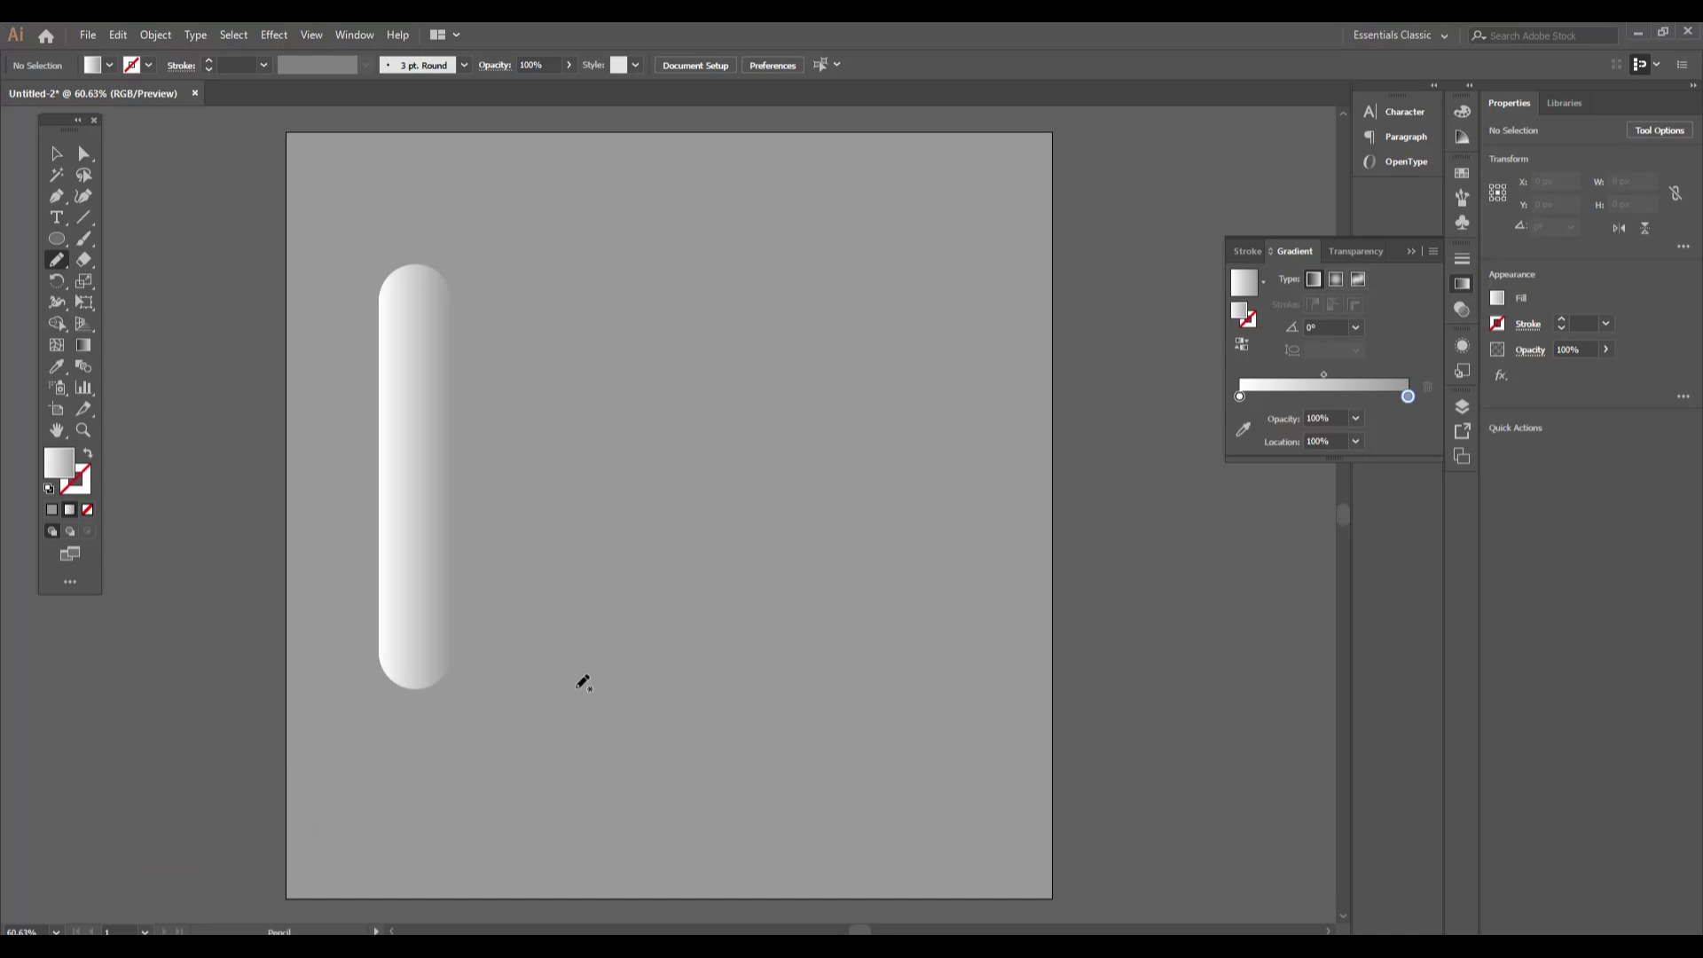
- Pencil a looping curve on the right, then marquee-select it with the capsule
{"action": "mouse_move", "coordinate": [546, 704]}
{"action": "left_mouse_down"}
{"action": "mouse_move", "coordinate": [672, 695]}
{"action": "mouse_move", "coordinate": [707, 327]}
{"action": "mouse_move", "coordinate": [809, 490]}
{"action": "mouse_move", "coordinate": [810, 710]}
{"action": "mouse_move", "coordinate": [768, 512]}
{"action": "mouse_move", "coordinate": [978, 344]}
{"action": "left_mouse_up"}
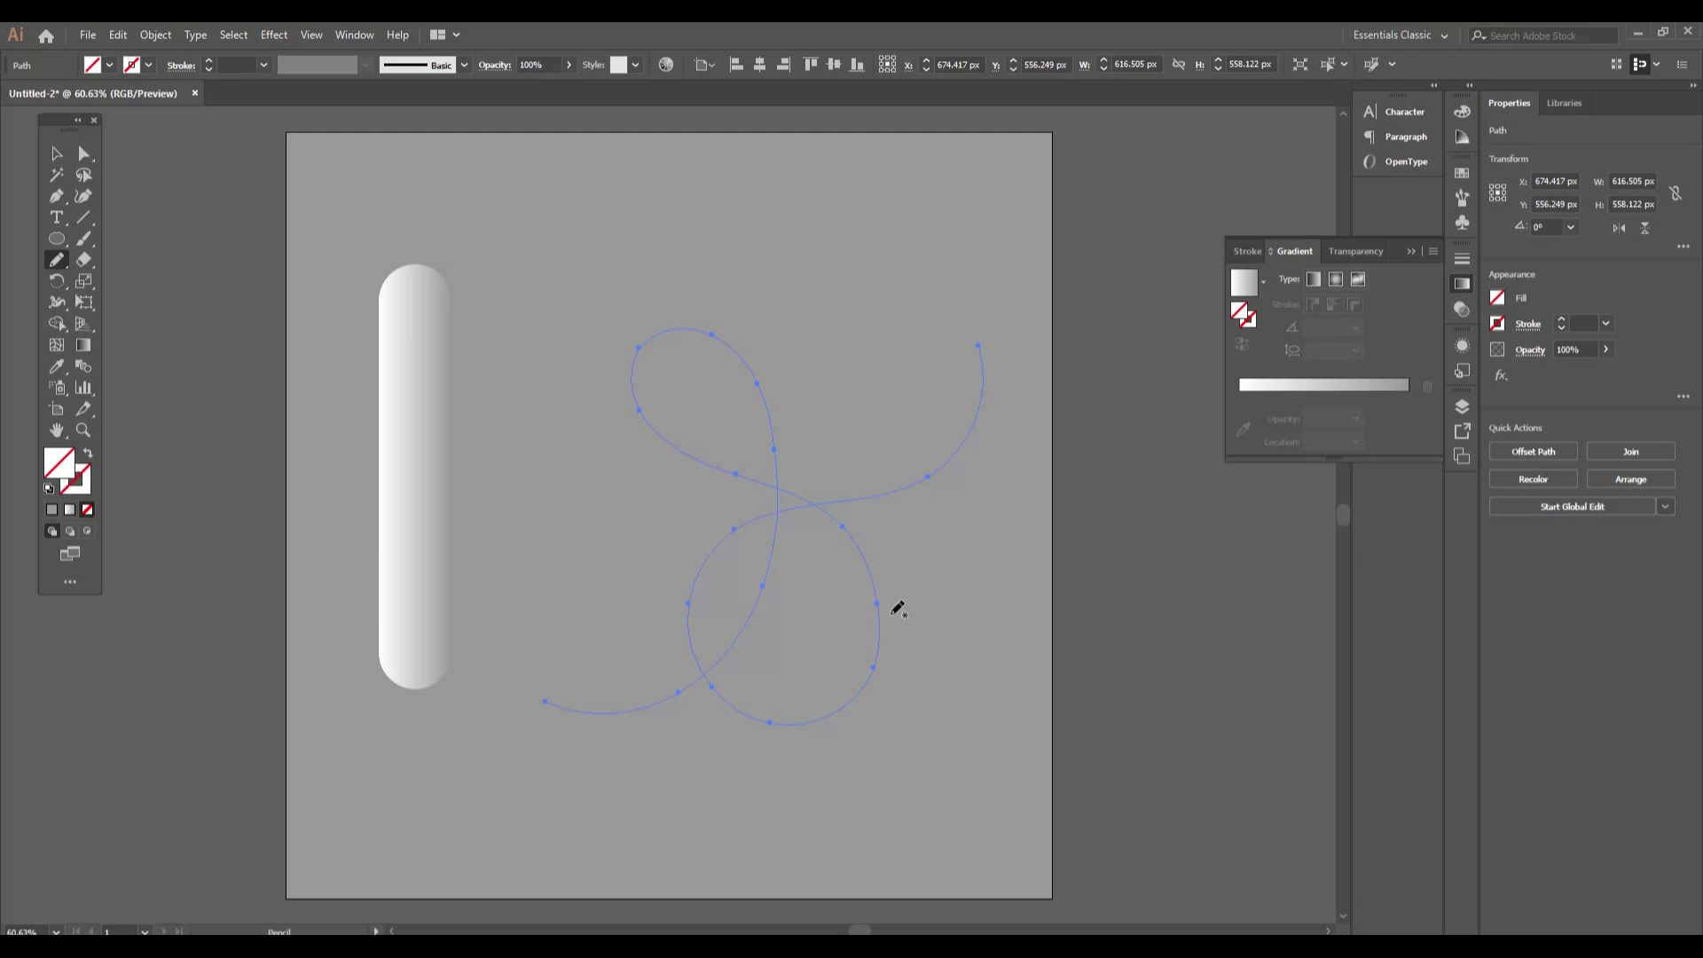
{"action": "left_click", "coordinate": [58, 156]}
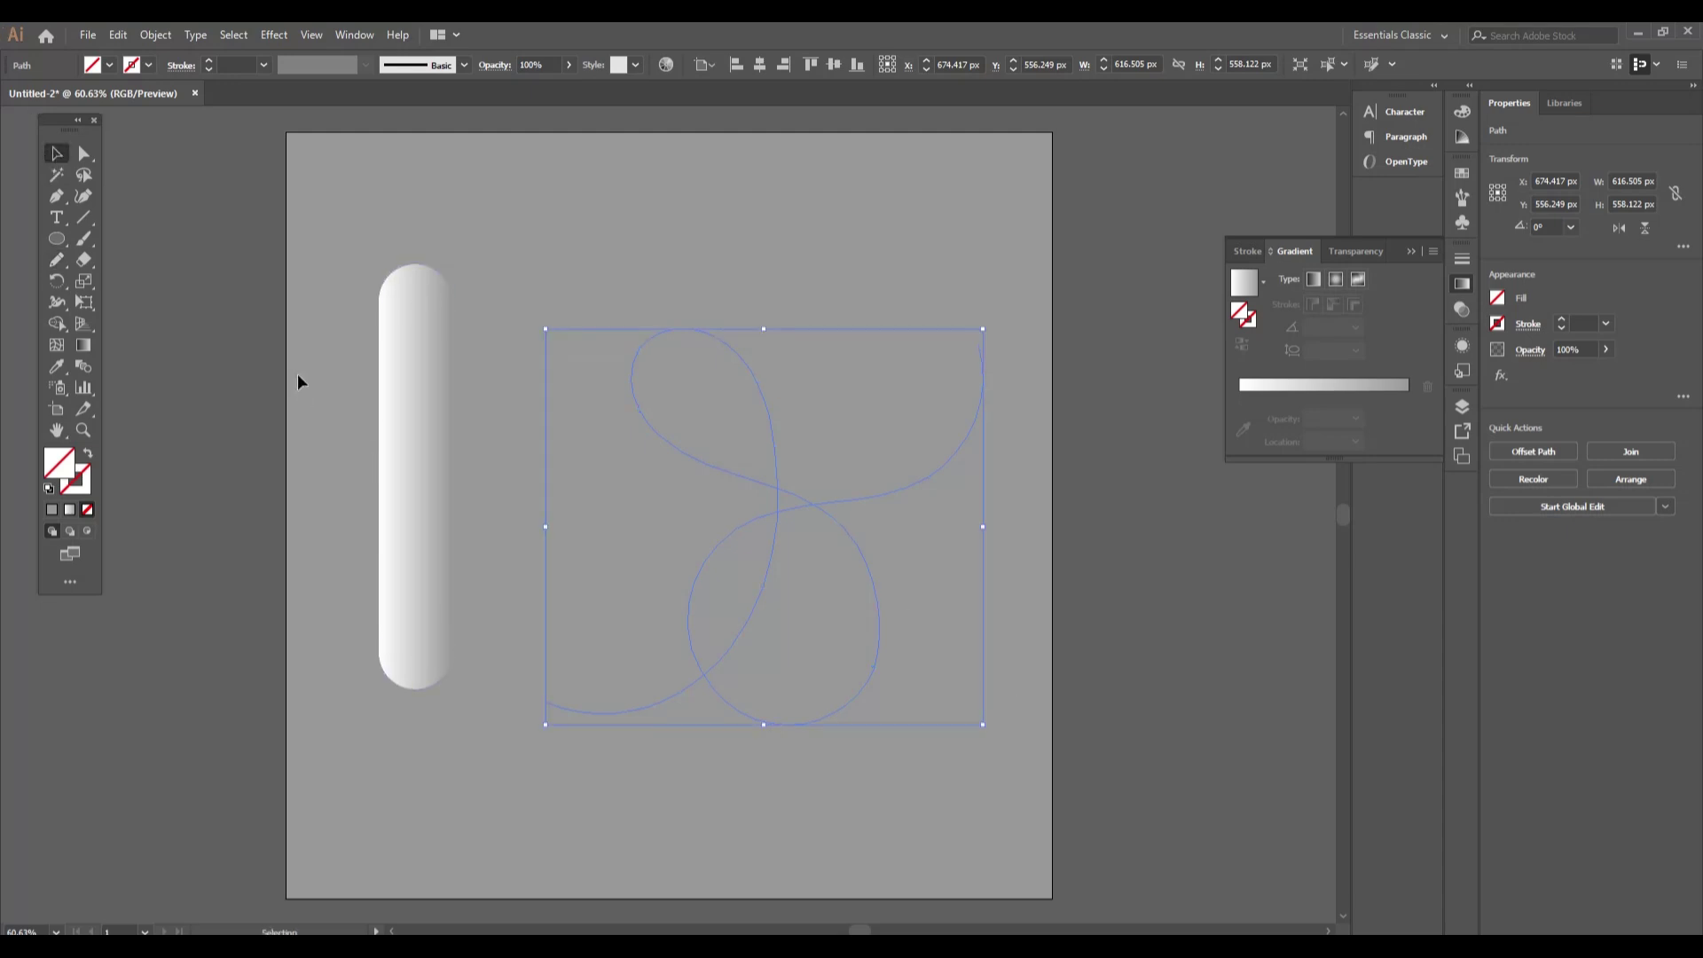
{"action": "left_click_drag", "start_coordinate": [298, 381], "coordinate": [801, 689]}
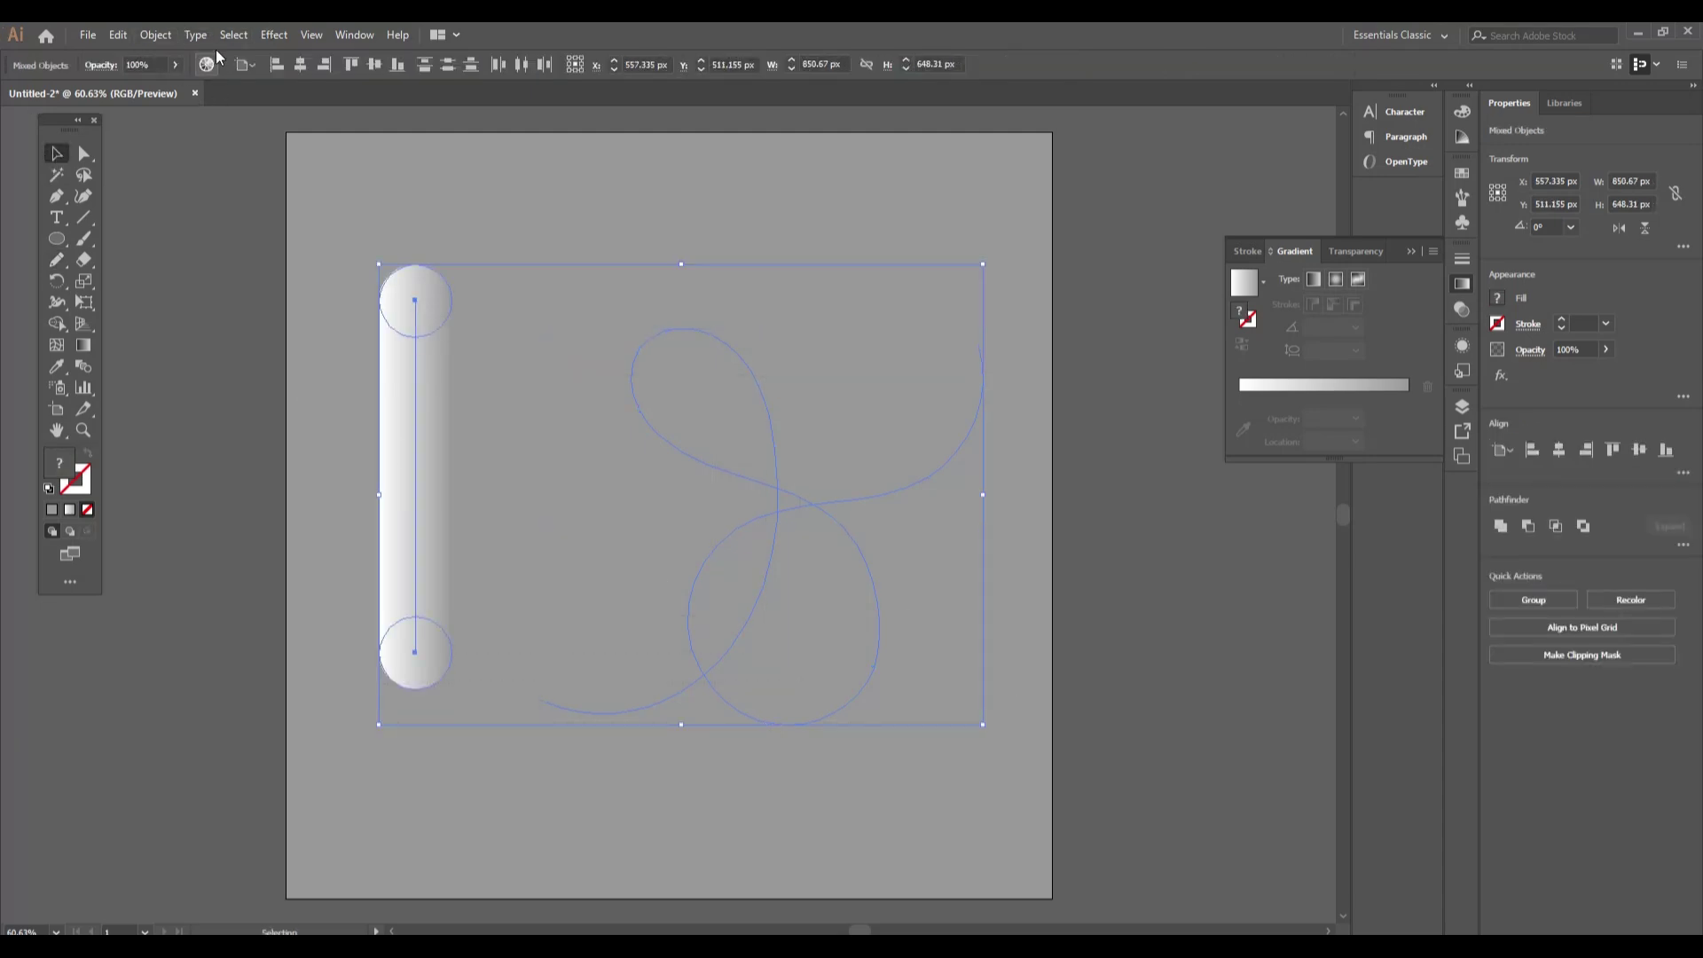
- Replace the blend's spine with the looping curve and shift the tube toward centre
{"action": "left_click", "coordinate": [159, 35]}
{"action": "mouse_move", "coordinate": [260, 503]}
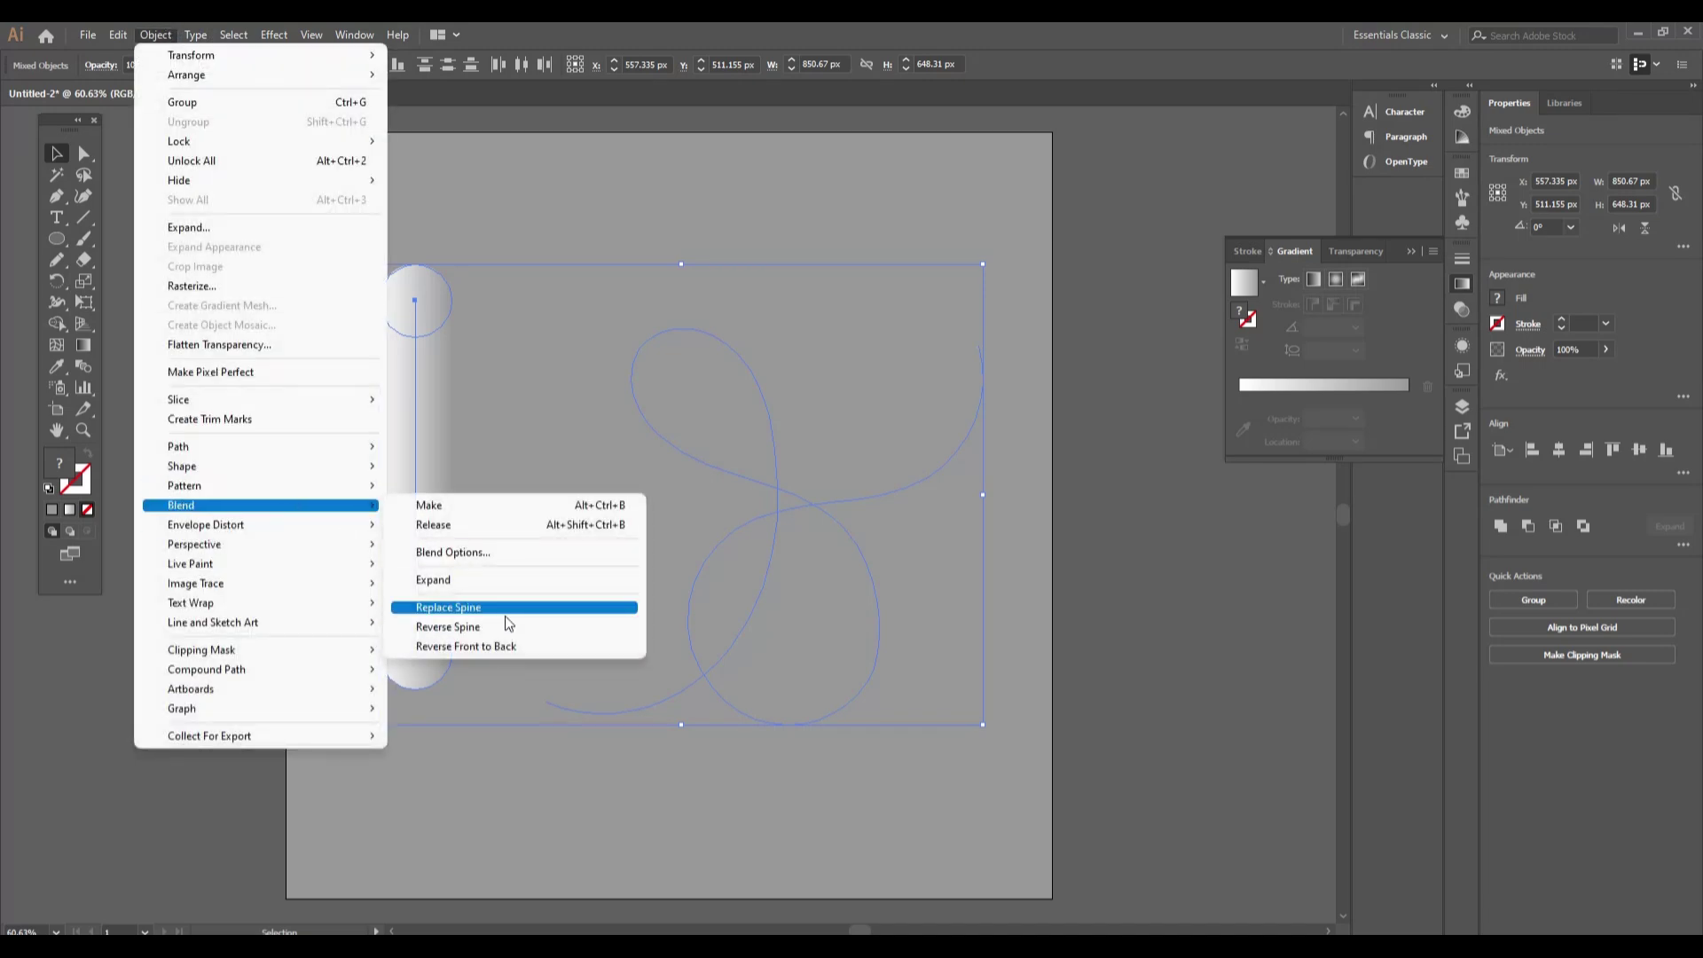
{"action": "left_click", "coordinate": [504, 610]}
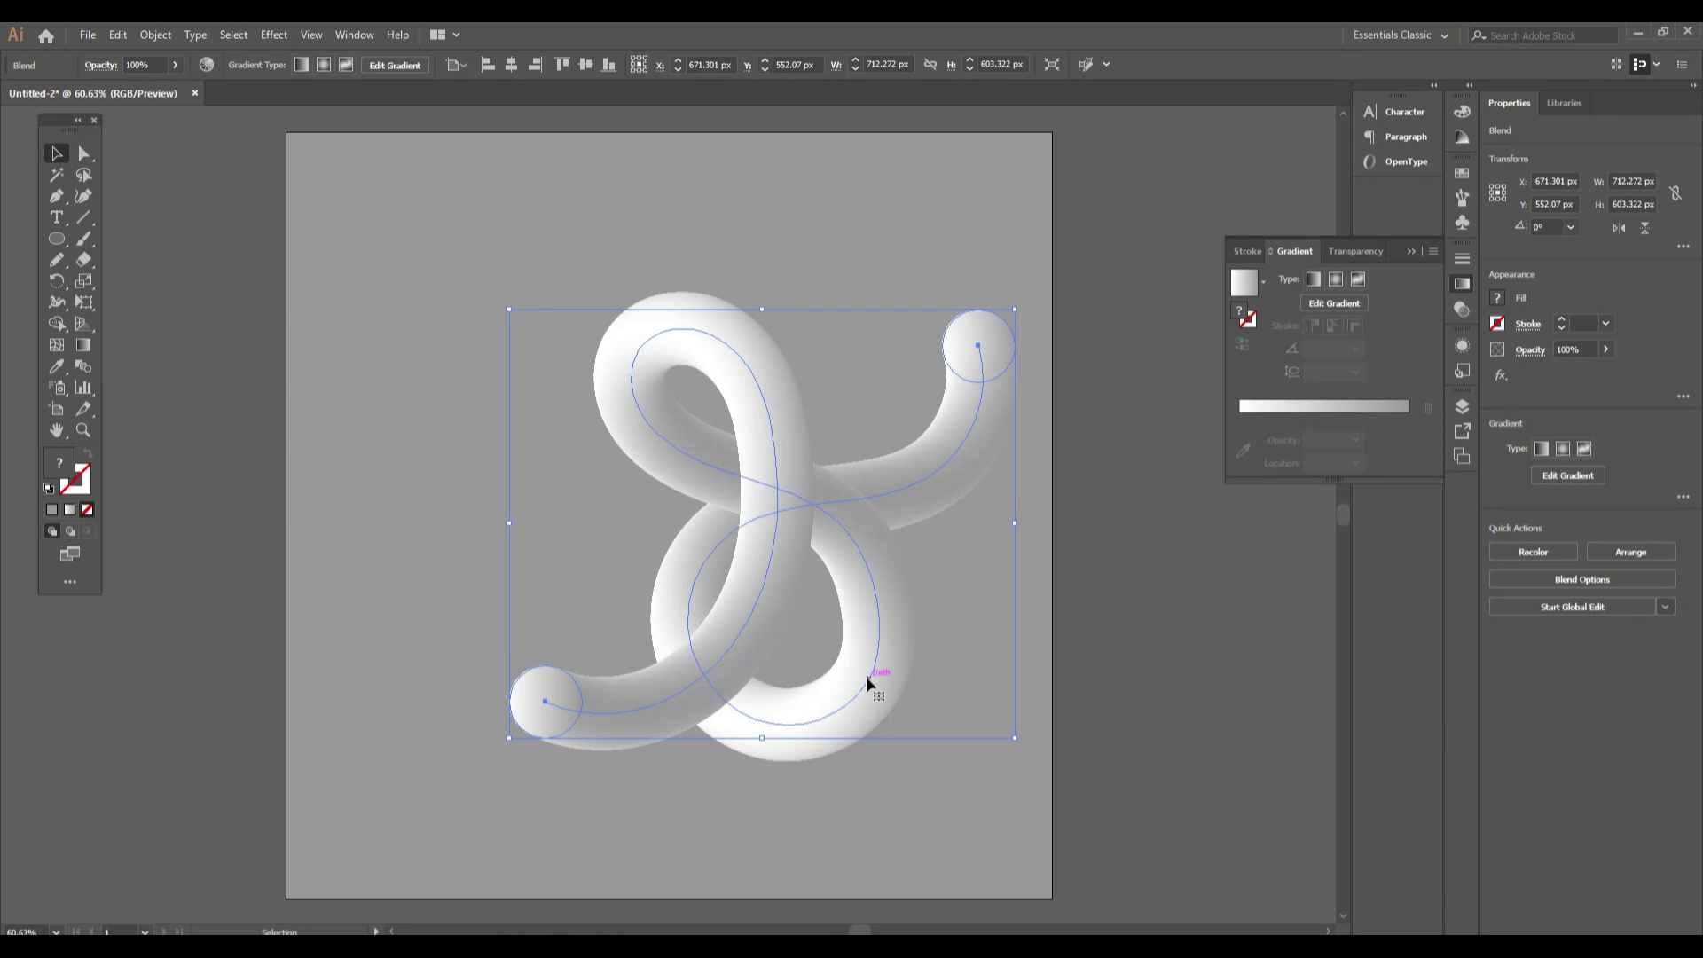
{"action": "left_click_drag", "start_coordinate": [867, 678], "coordinate": [776, 671]}
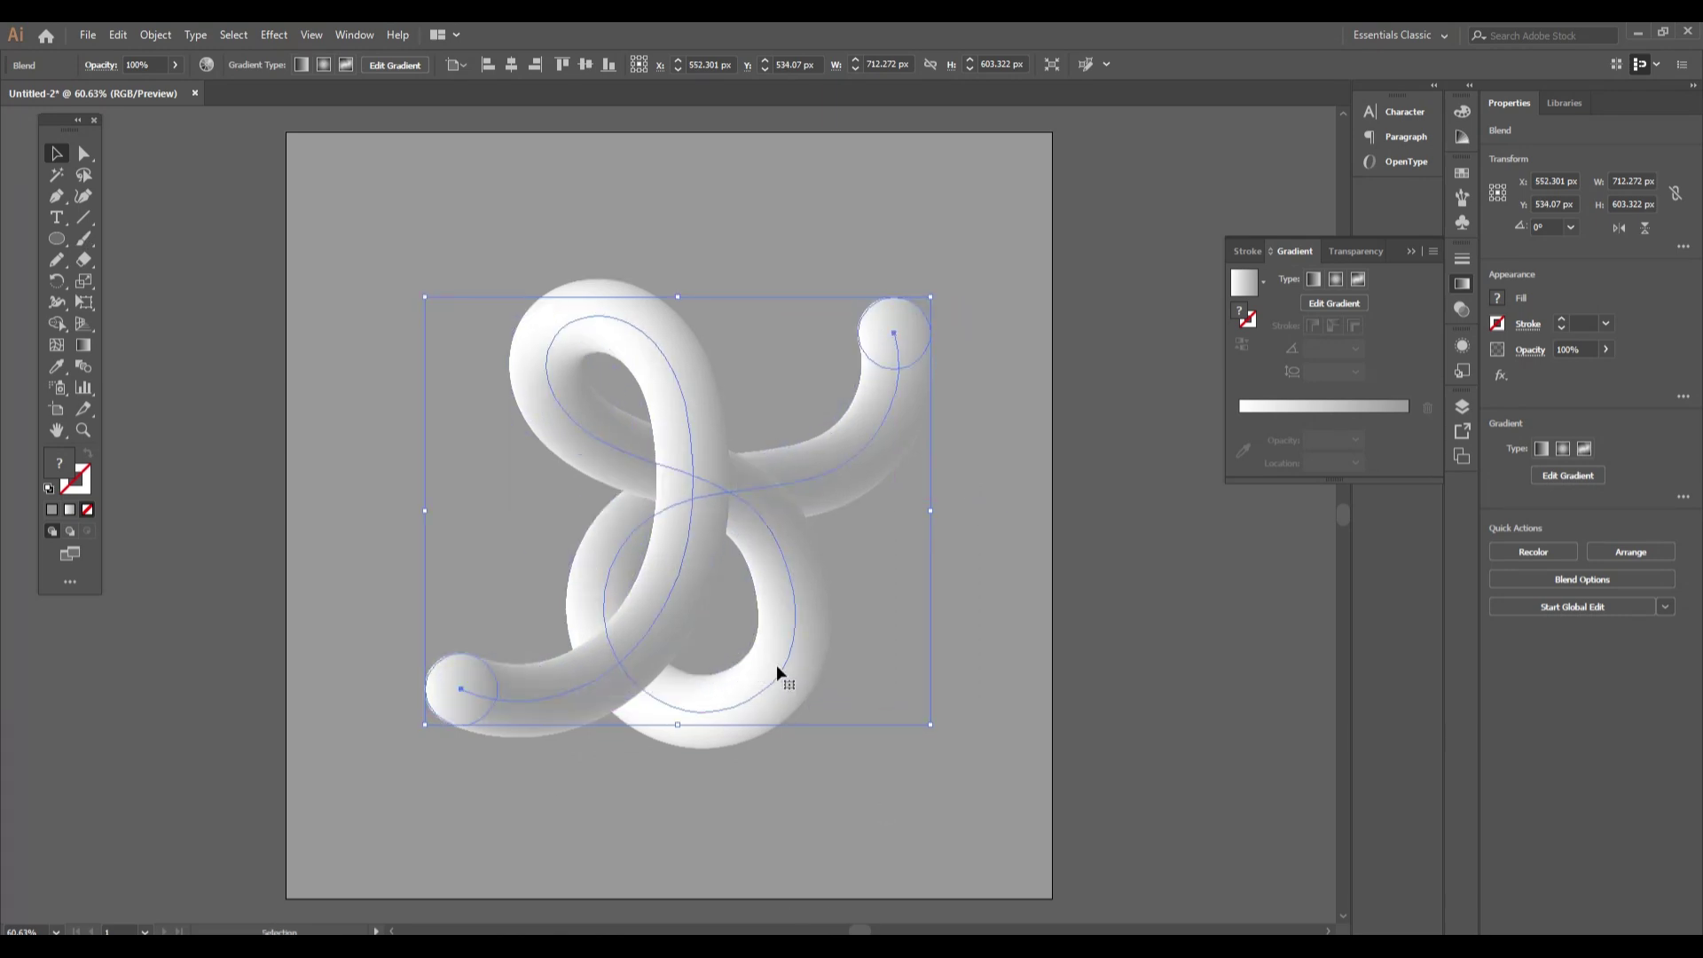
{"action": "left_click", "coordinate": [936, 790]}
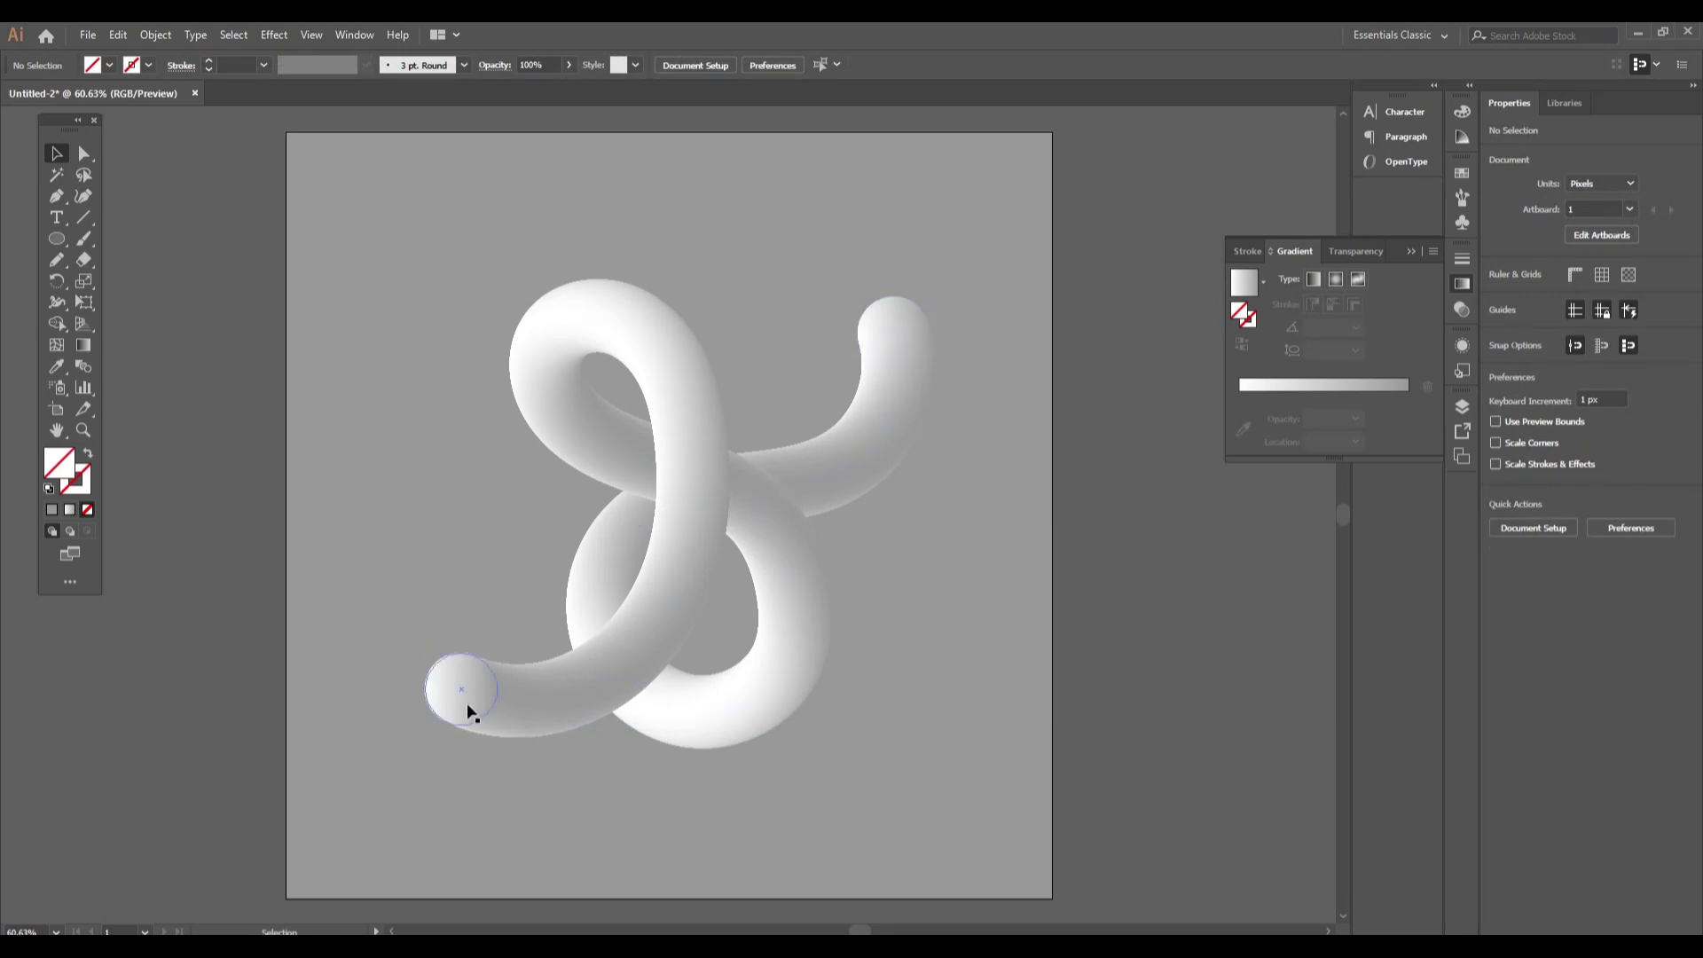
- Inside the blend, enlarge the lower-left end circle to 143.67 px
{"action": "double_click", "coordinate": [467, 706]}
{"action": "left_click", "coordinate": [467, 706]}
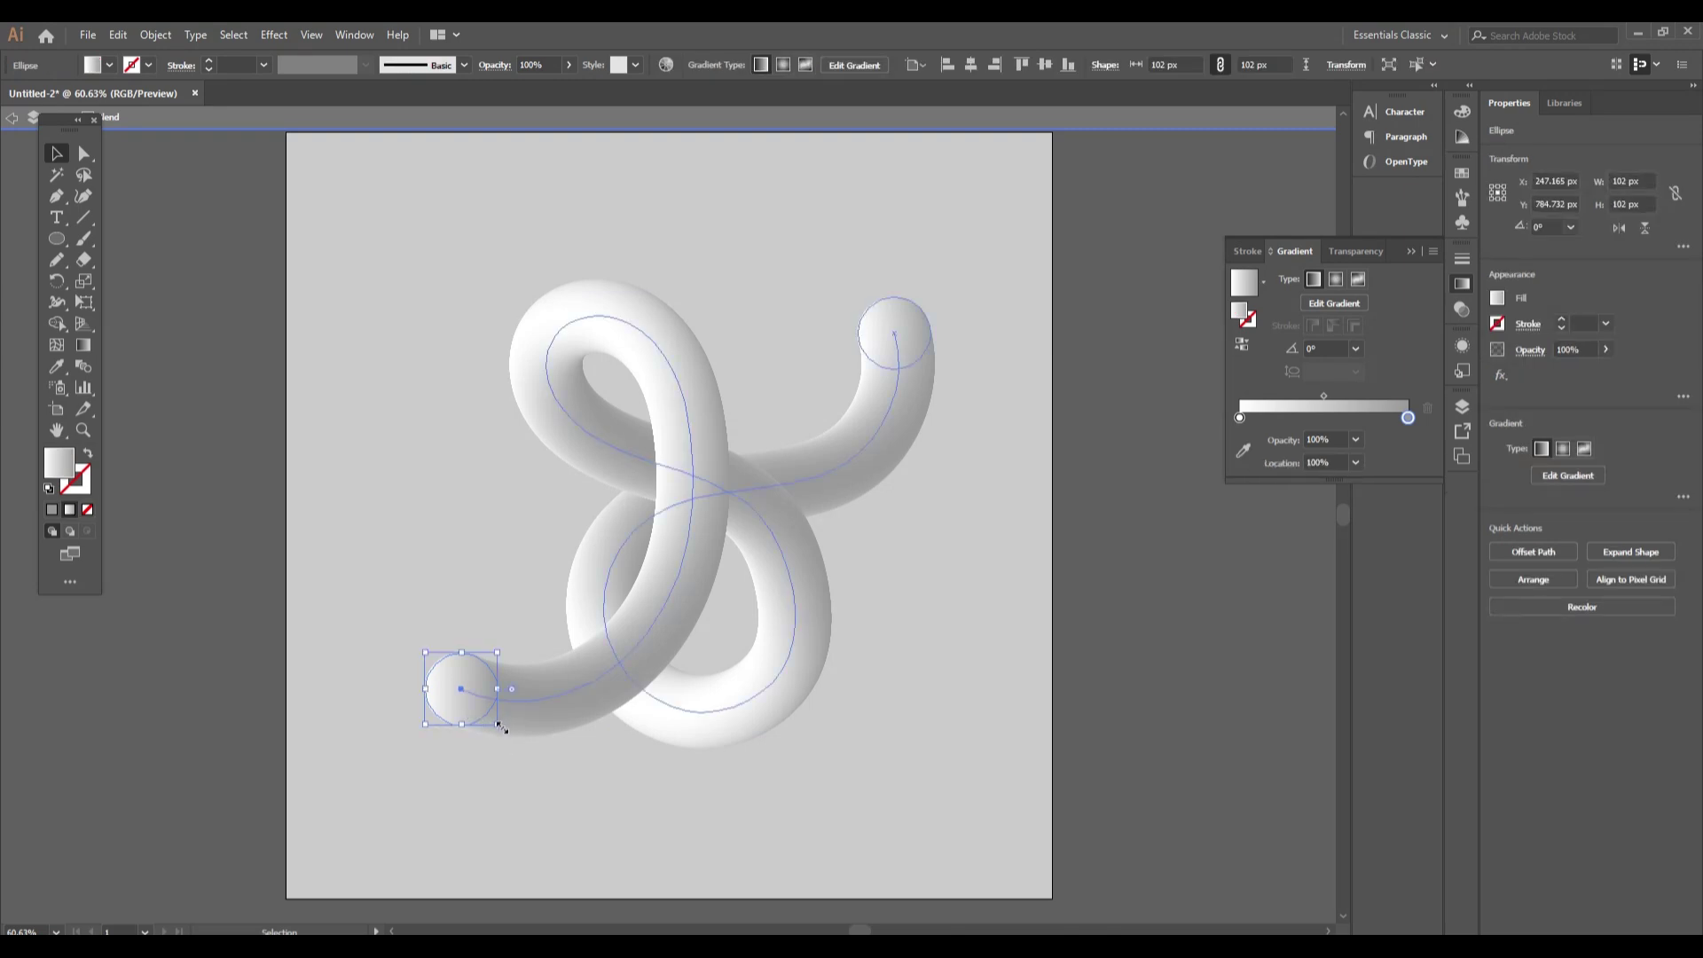
{"action": "left_click_drag", "start_coordinate": [499, 726], "coordinate": [512, 742]}
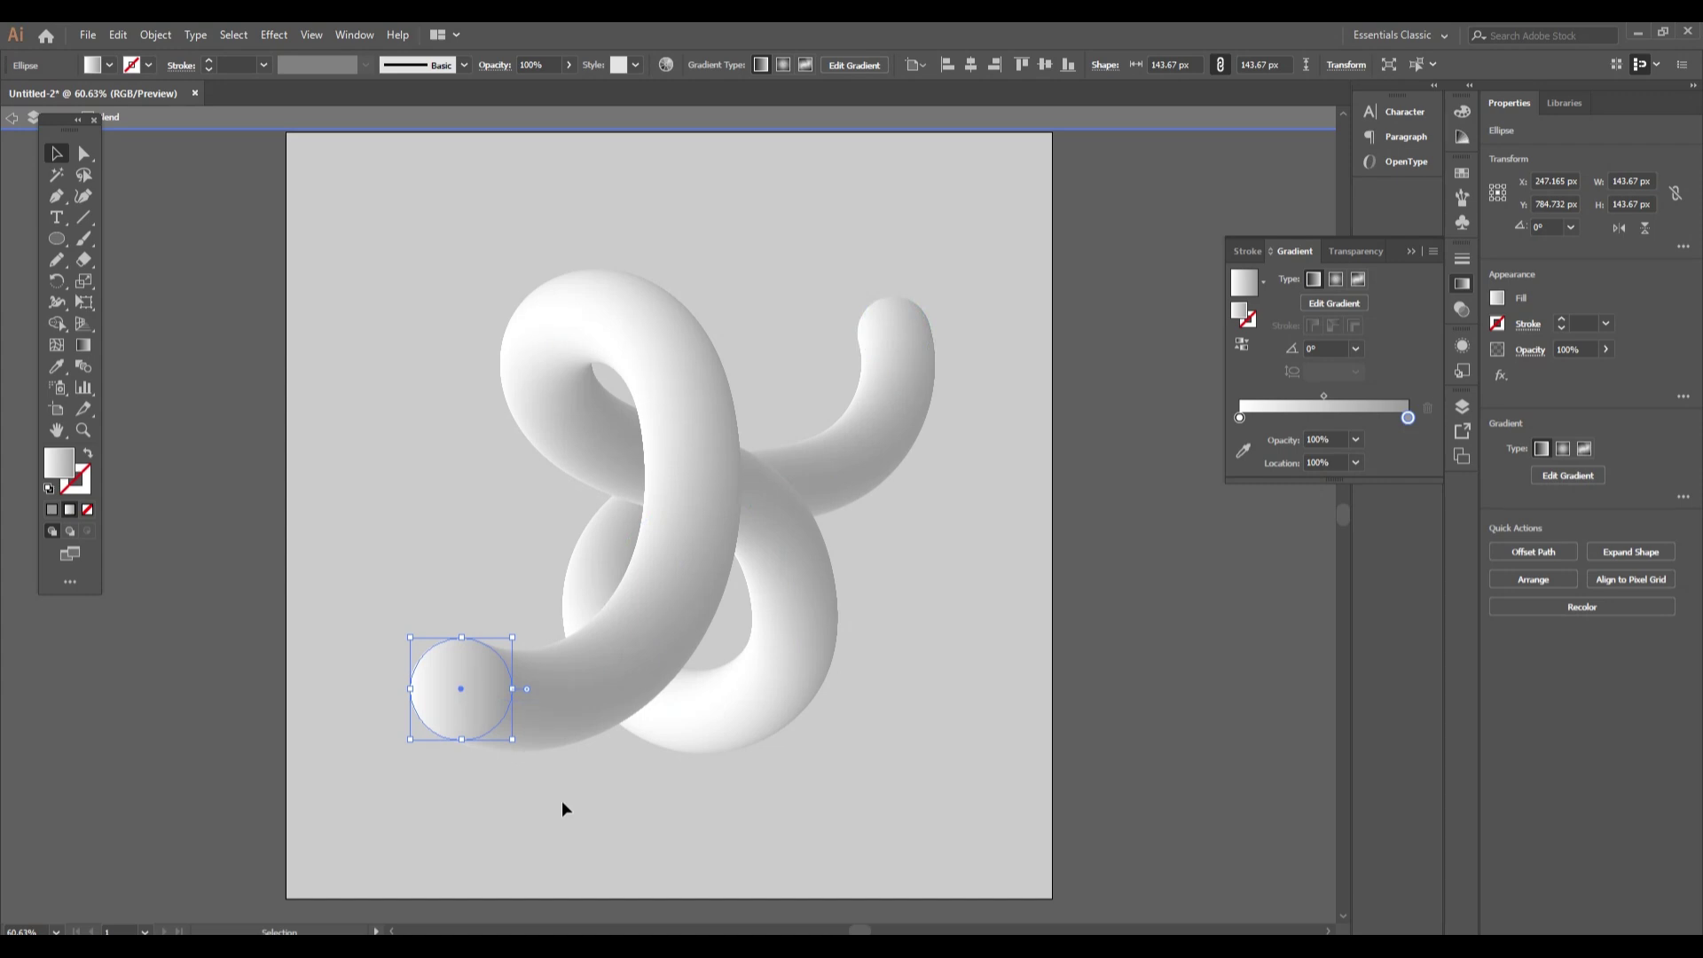
{"action": "left_click", "coordinate": [562, 802]}
- Shrink the upper-right end circle to about 61 px
{"action": "left_click", "coordinate": [907, 324]}
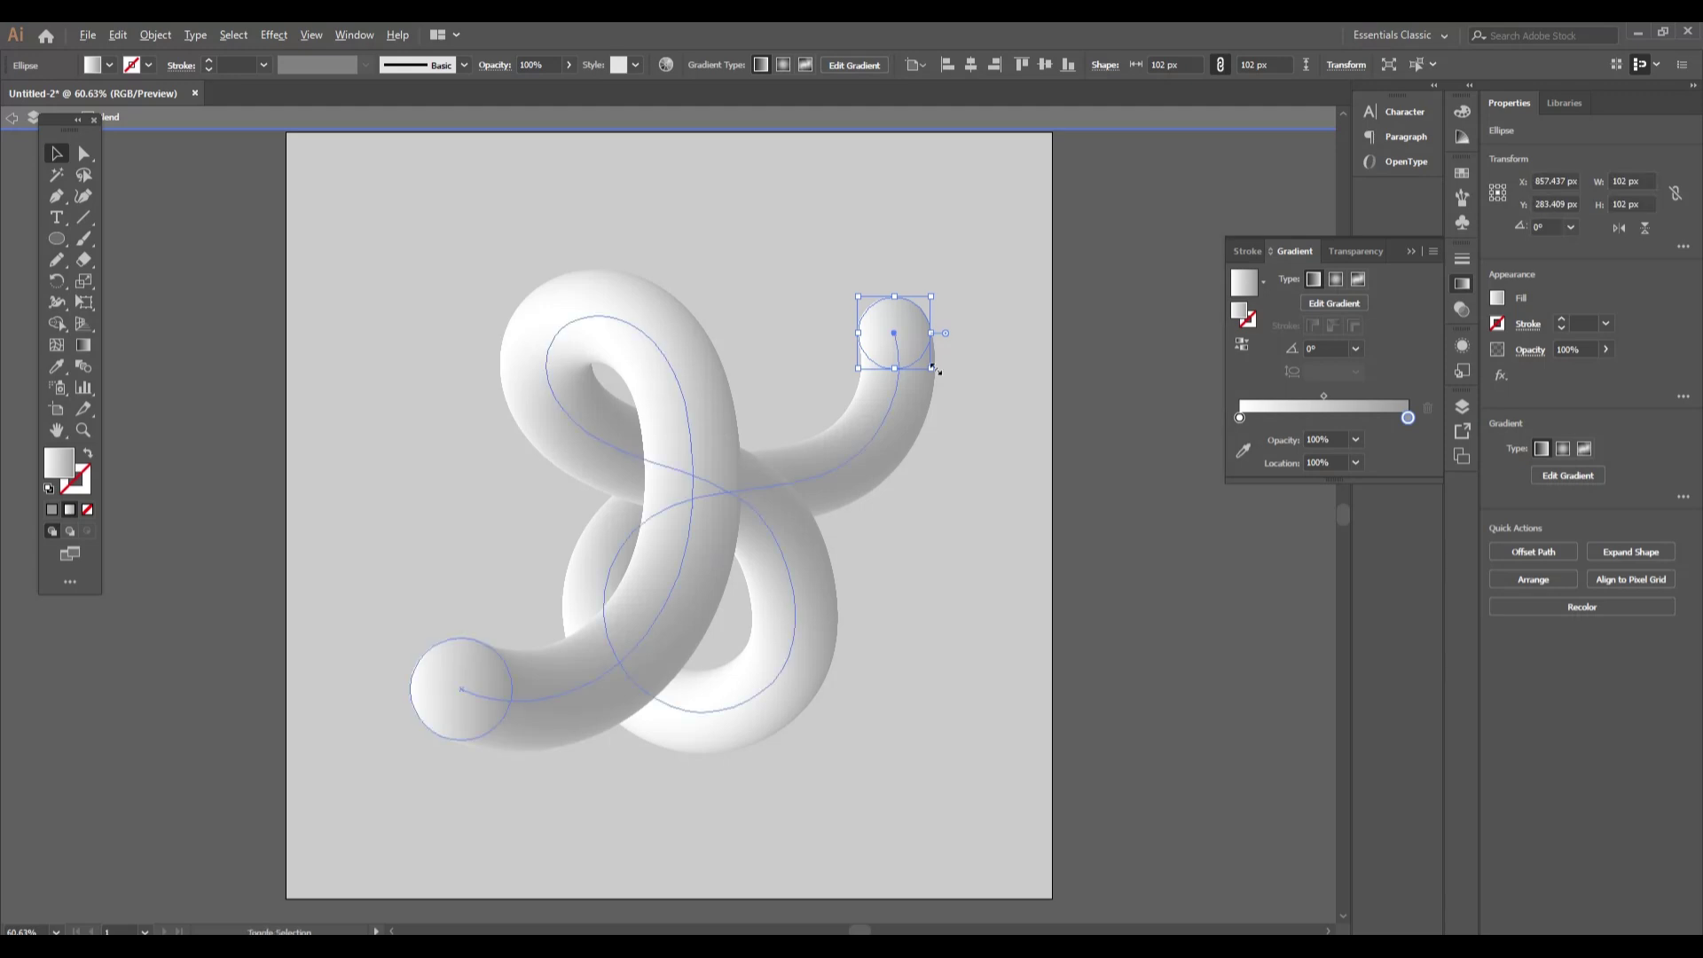
{"action": "left_click_drag", "start_coordinate": [933, 369], "coordinate": [920, 357]}
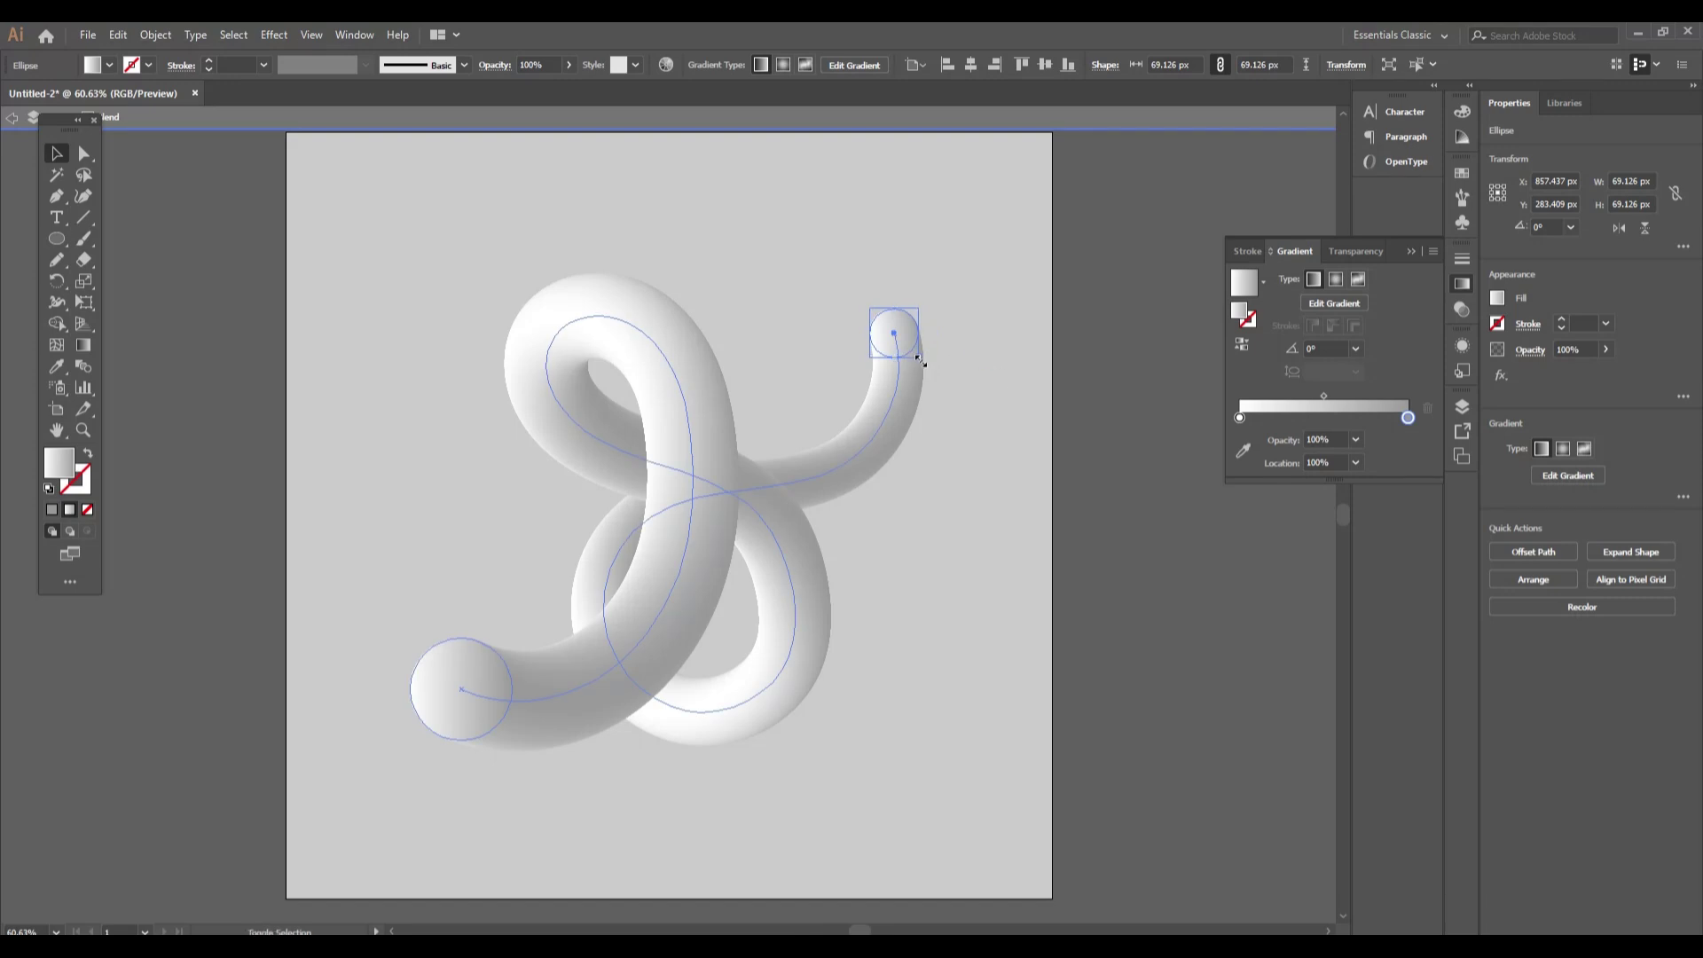
{"action": "left_click_drag", "start_coordinate": [919, 358], "coordinate": [911, 356]}
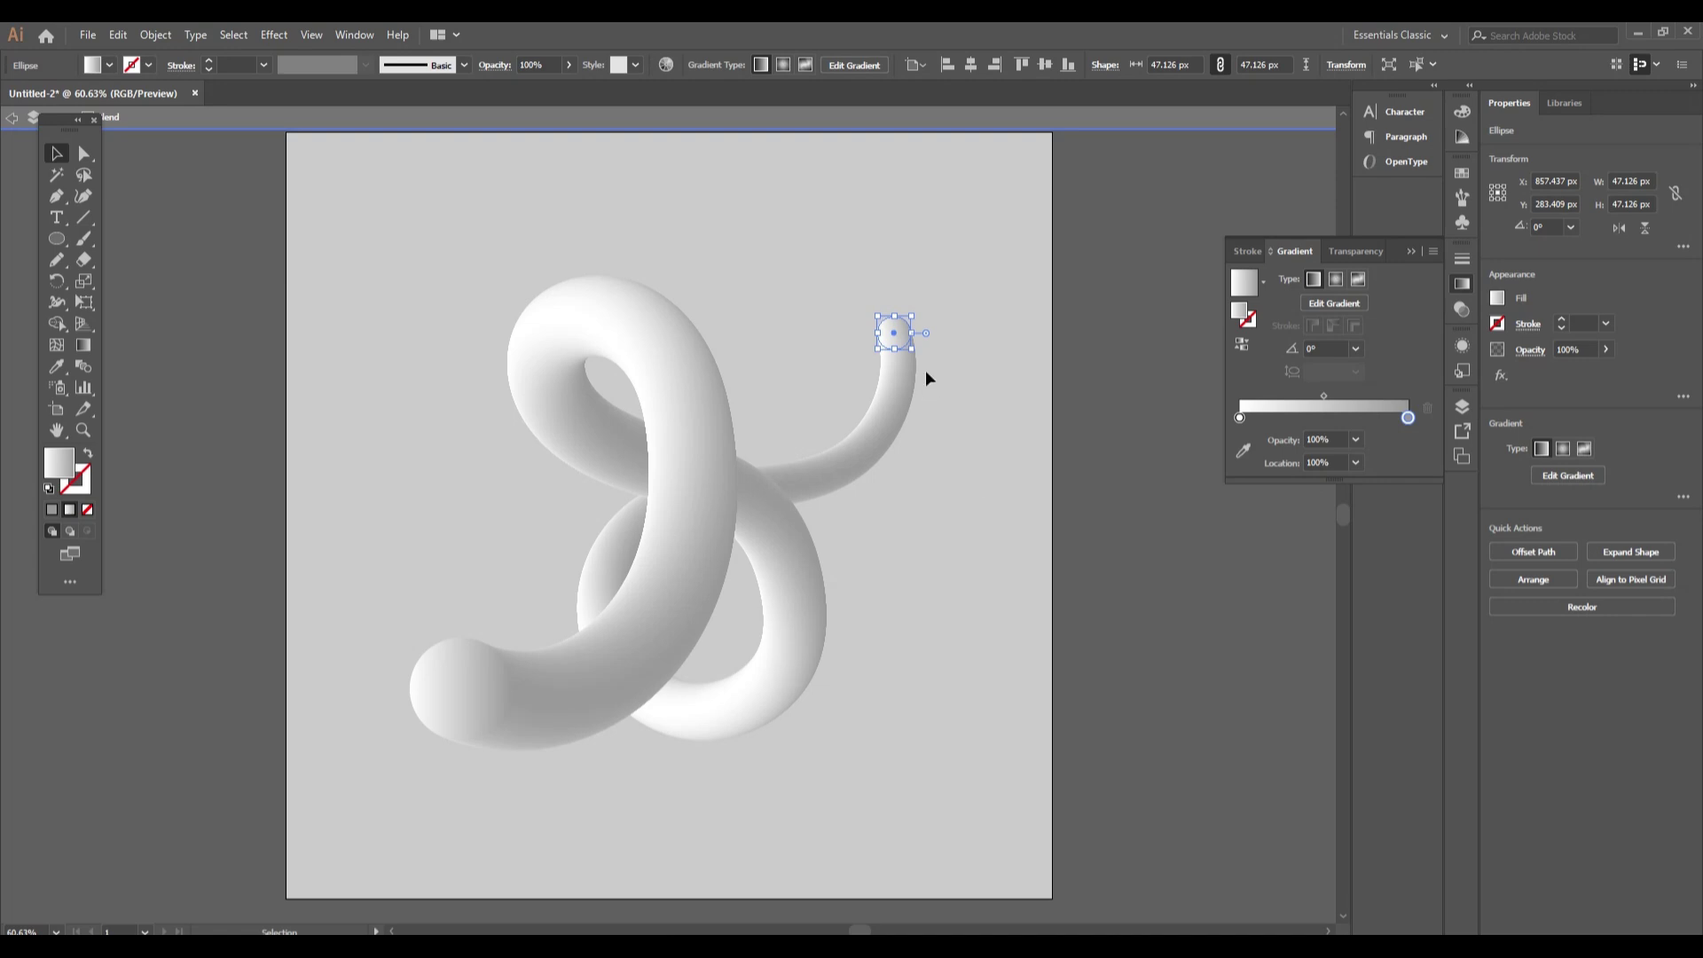
{"action": "left_click_drag", "start_coordinate": [913, 352], "coordinate": [916, 357]}
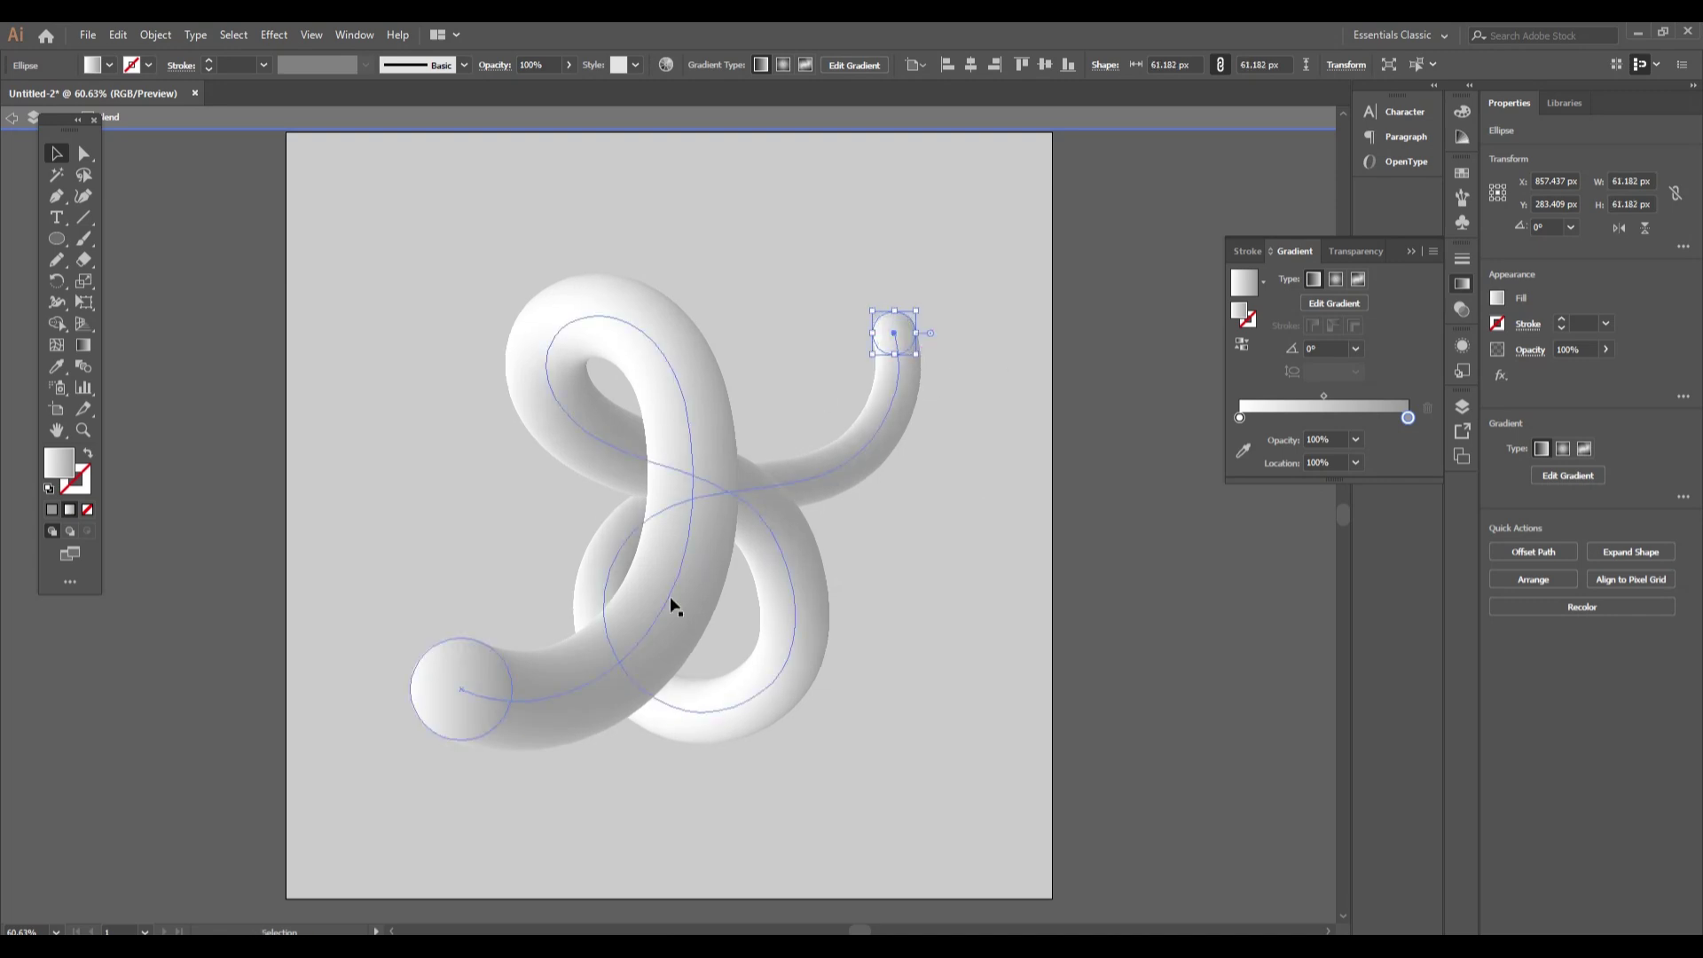
{"action": "left_click", "coordinate": [571, 793]}
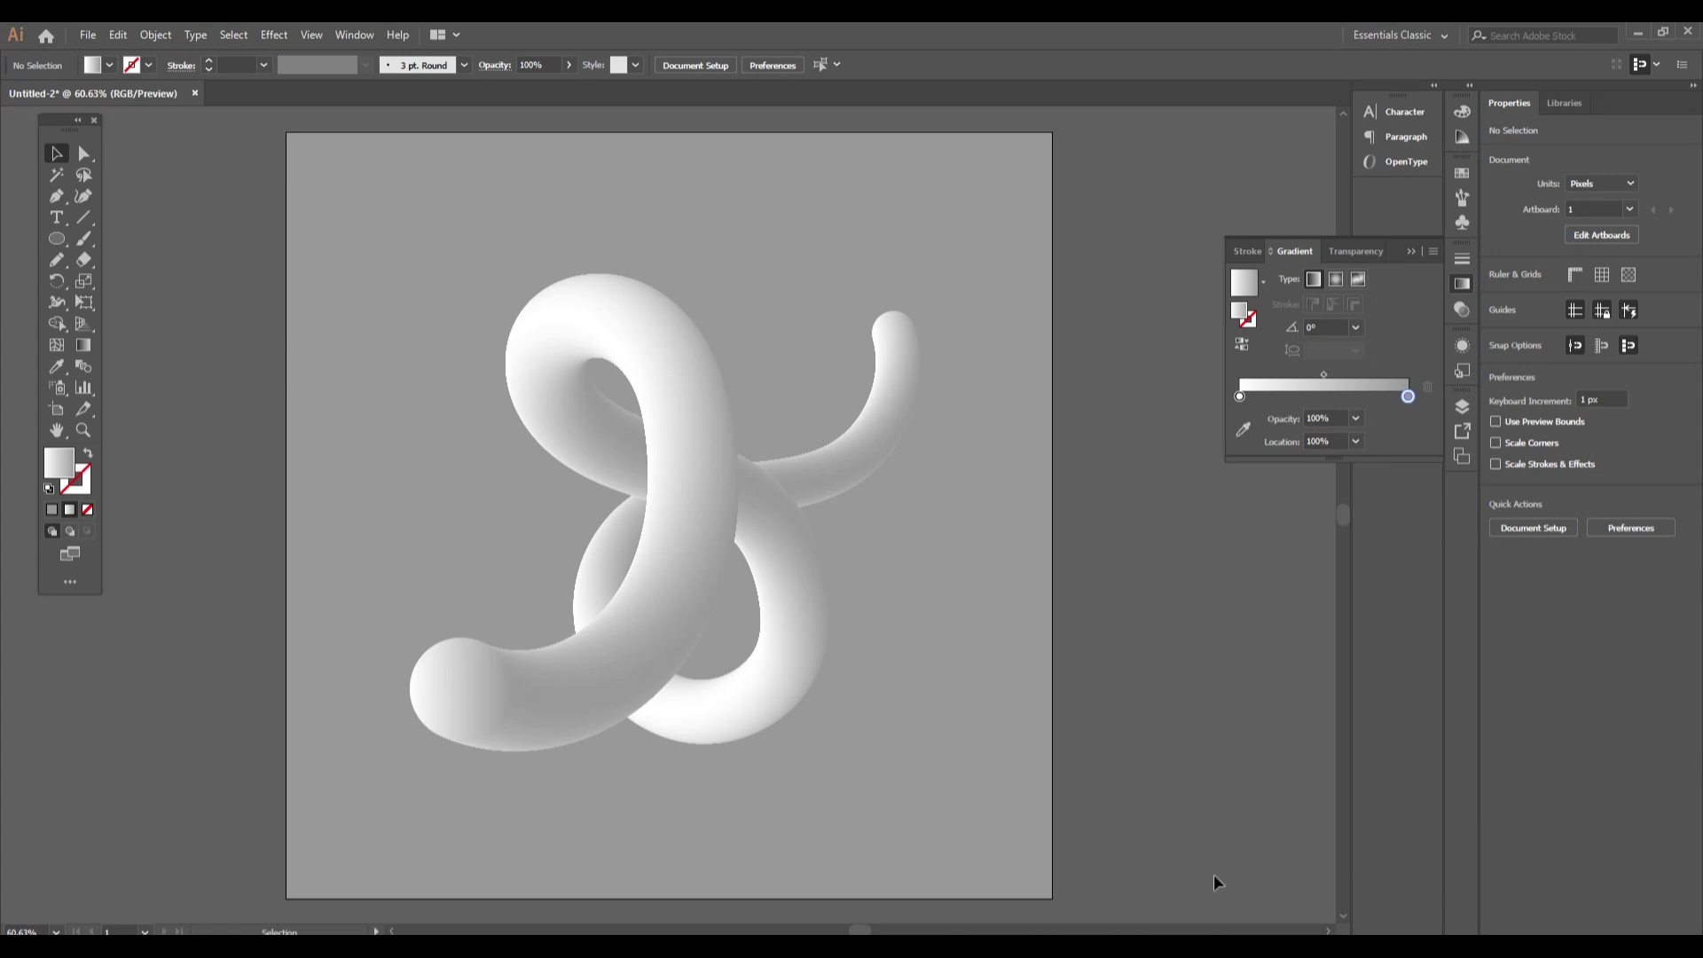
- Enlarge the lower-left end circle inside the blend to 169.67 px, then exit isolation
{"action": "left_click", "coordinate": [466, 701]}
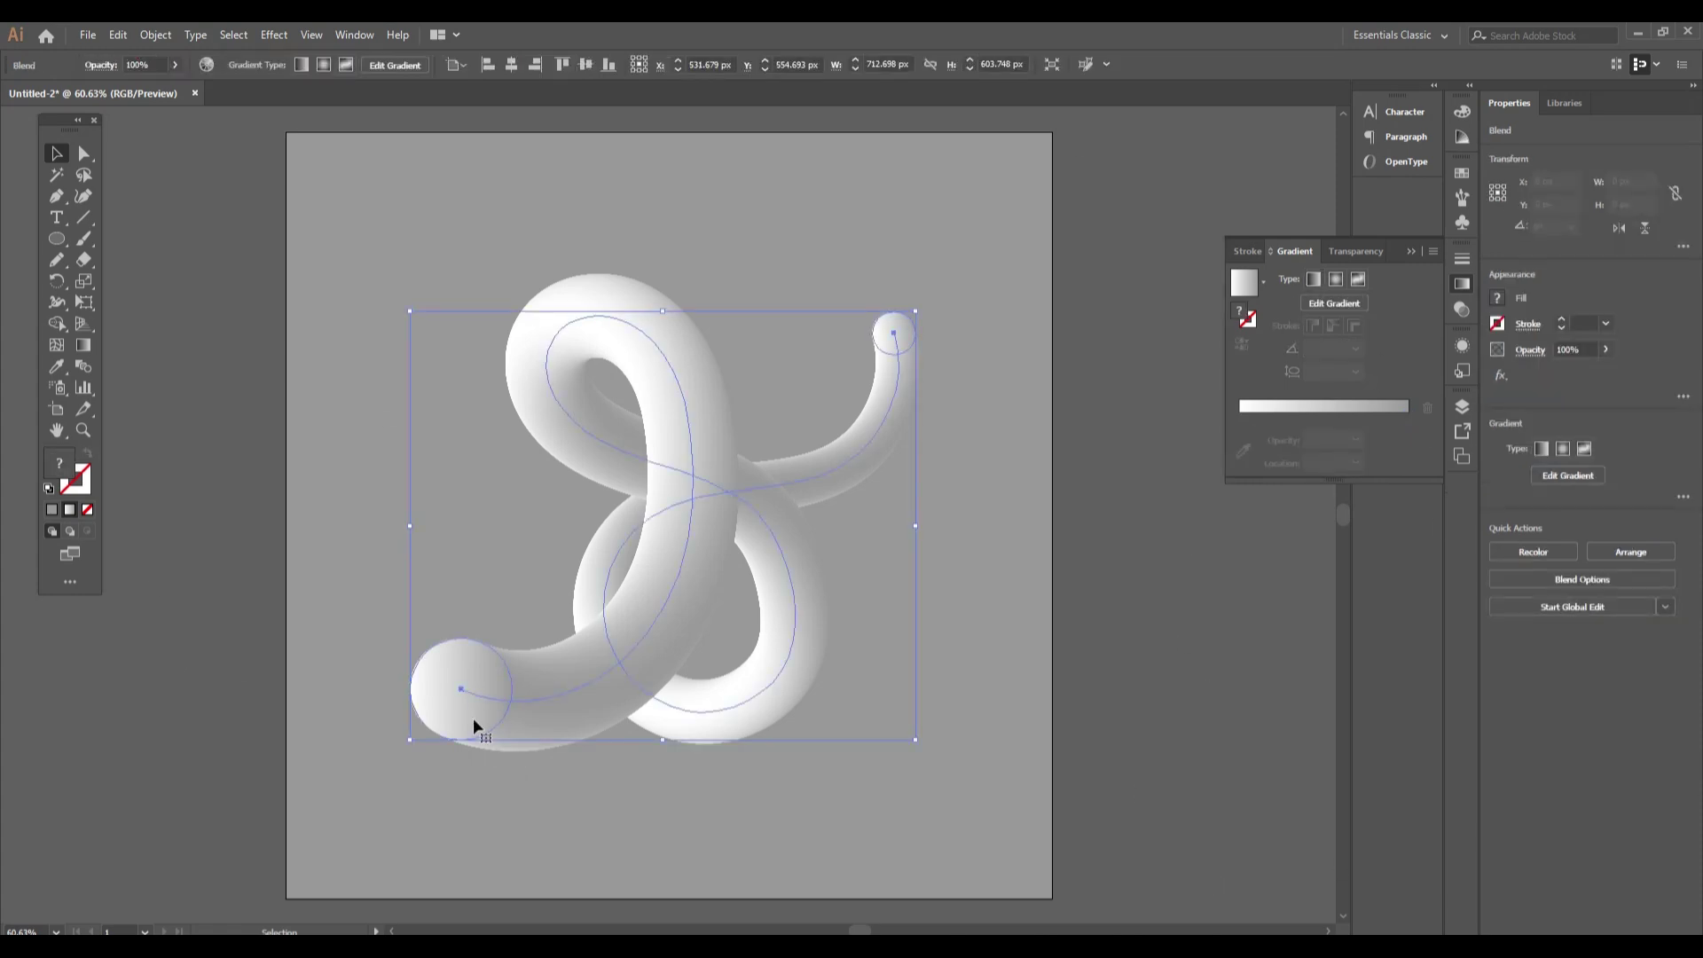
{"action": "double_click", "coordinate": [463, 704]}
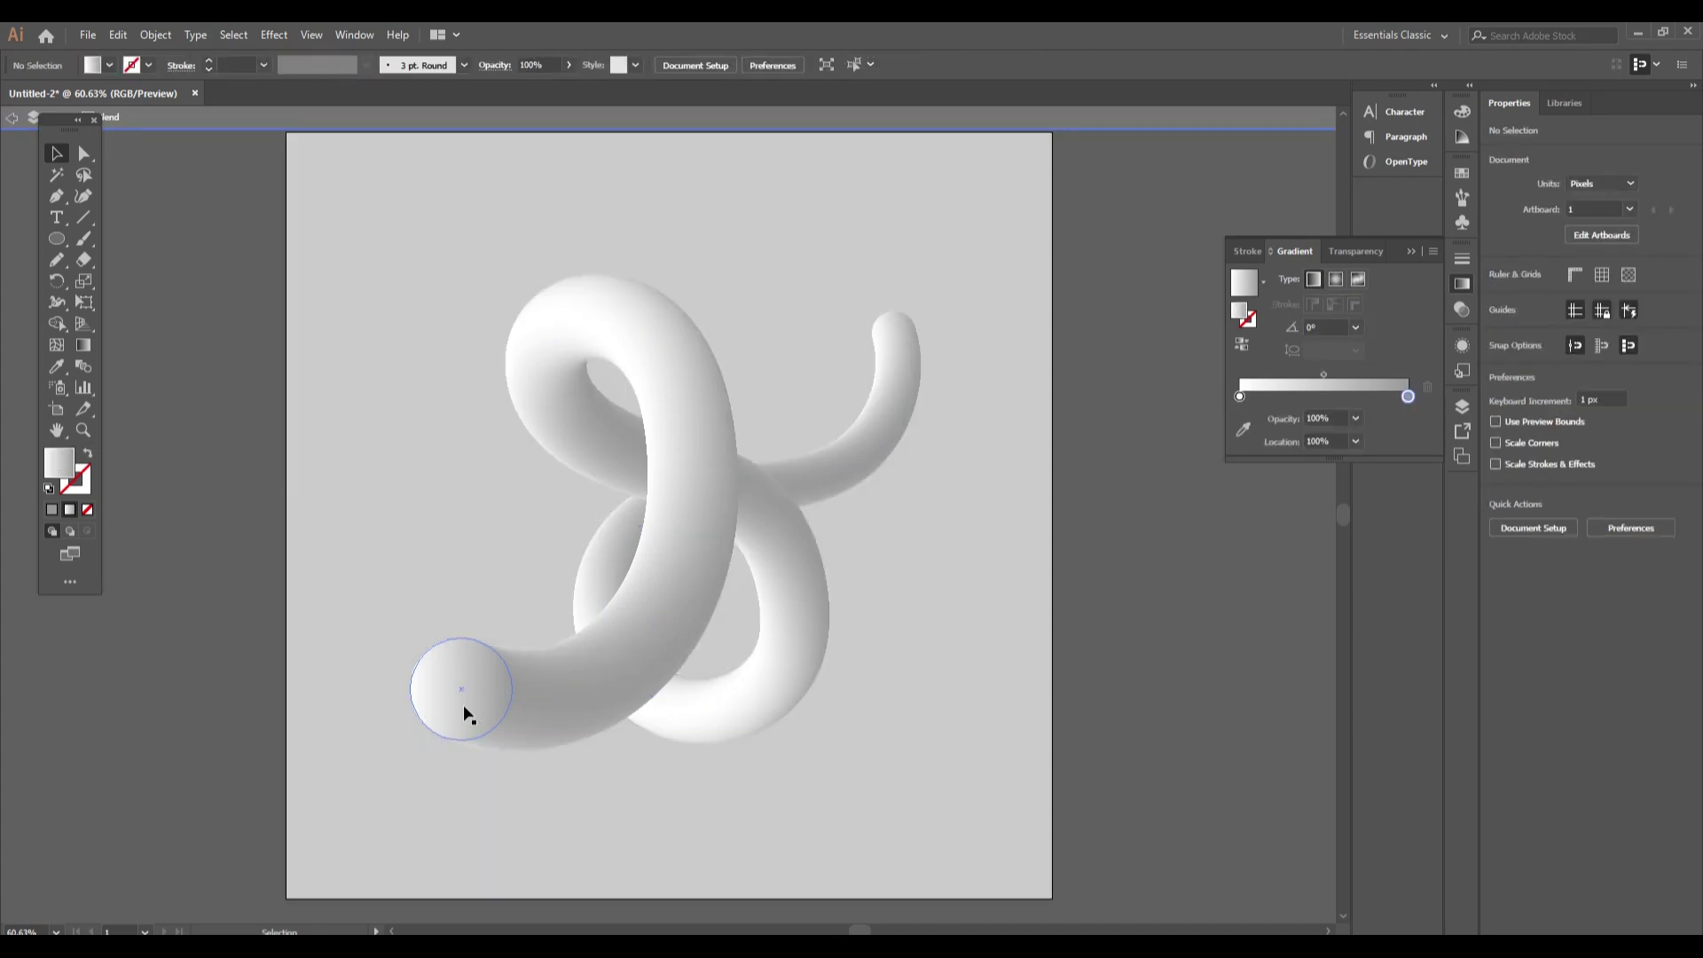
{"action": "left_click", "coordinate": [492, 718]}
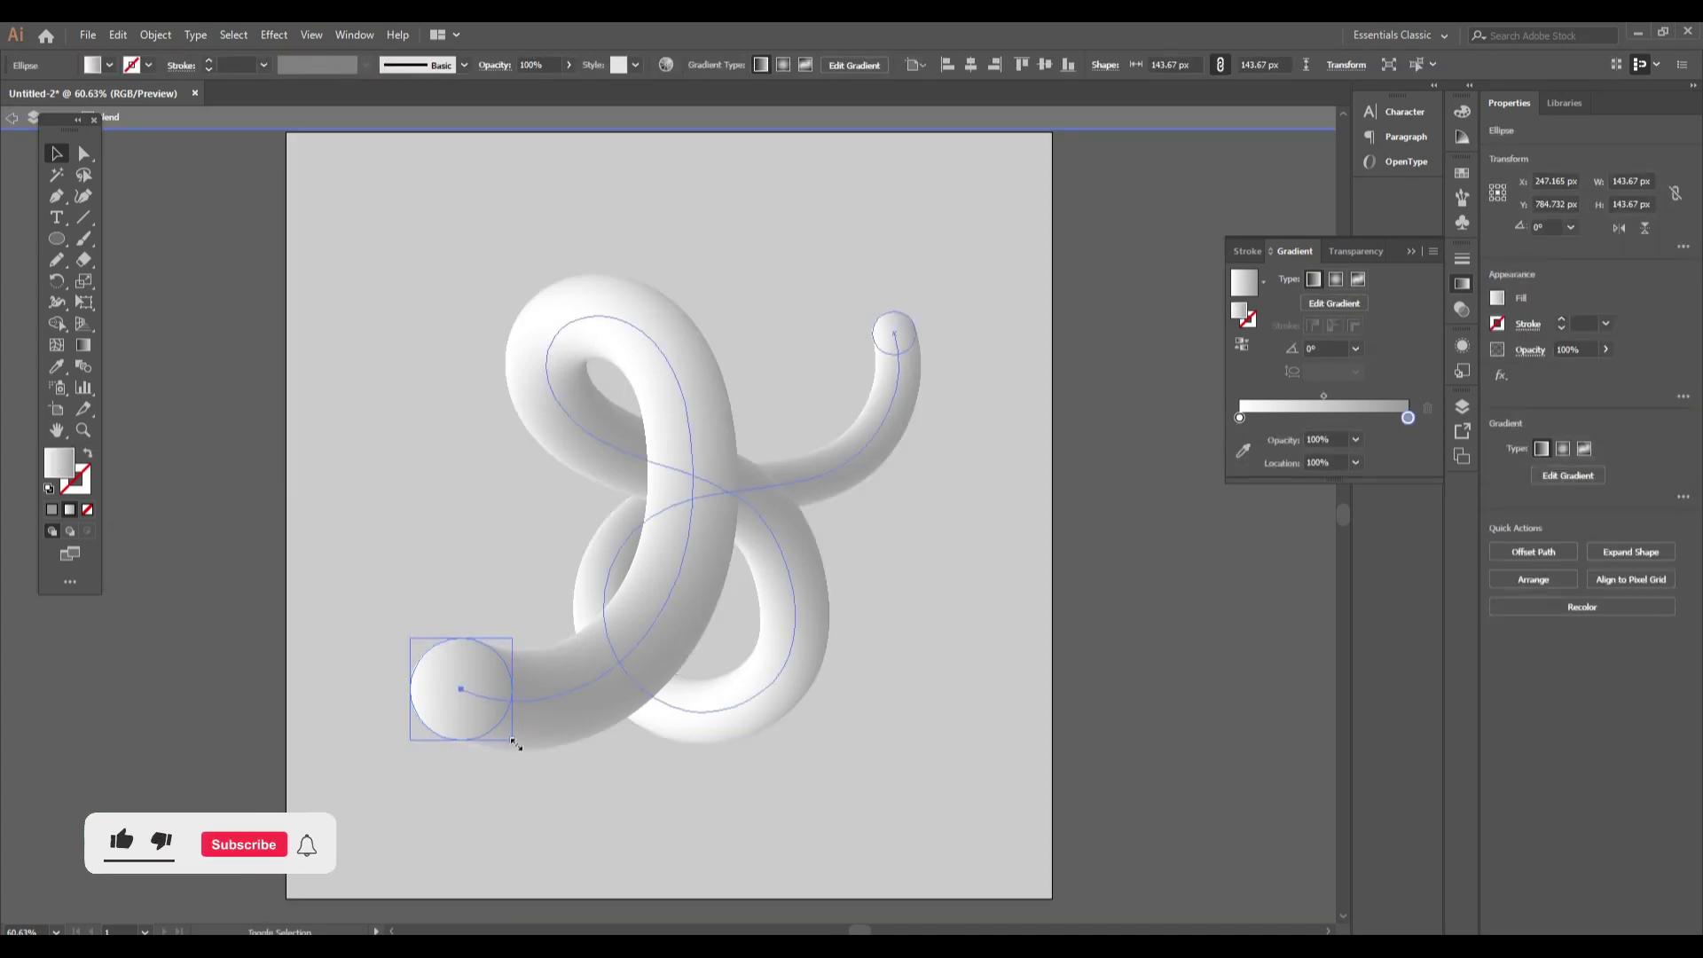
{"action": "left_click_drag", "start_coordinate": [511, 739], "coordinate": [523, 752]}
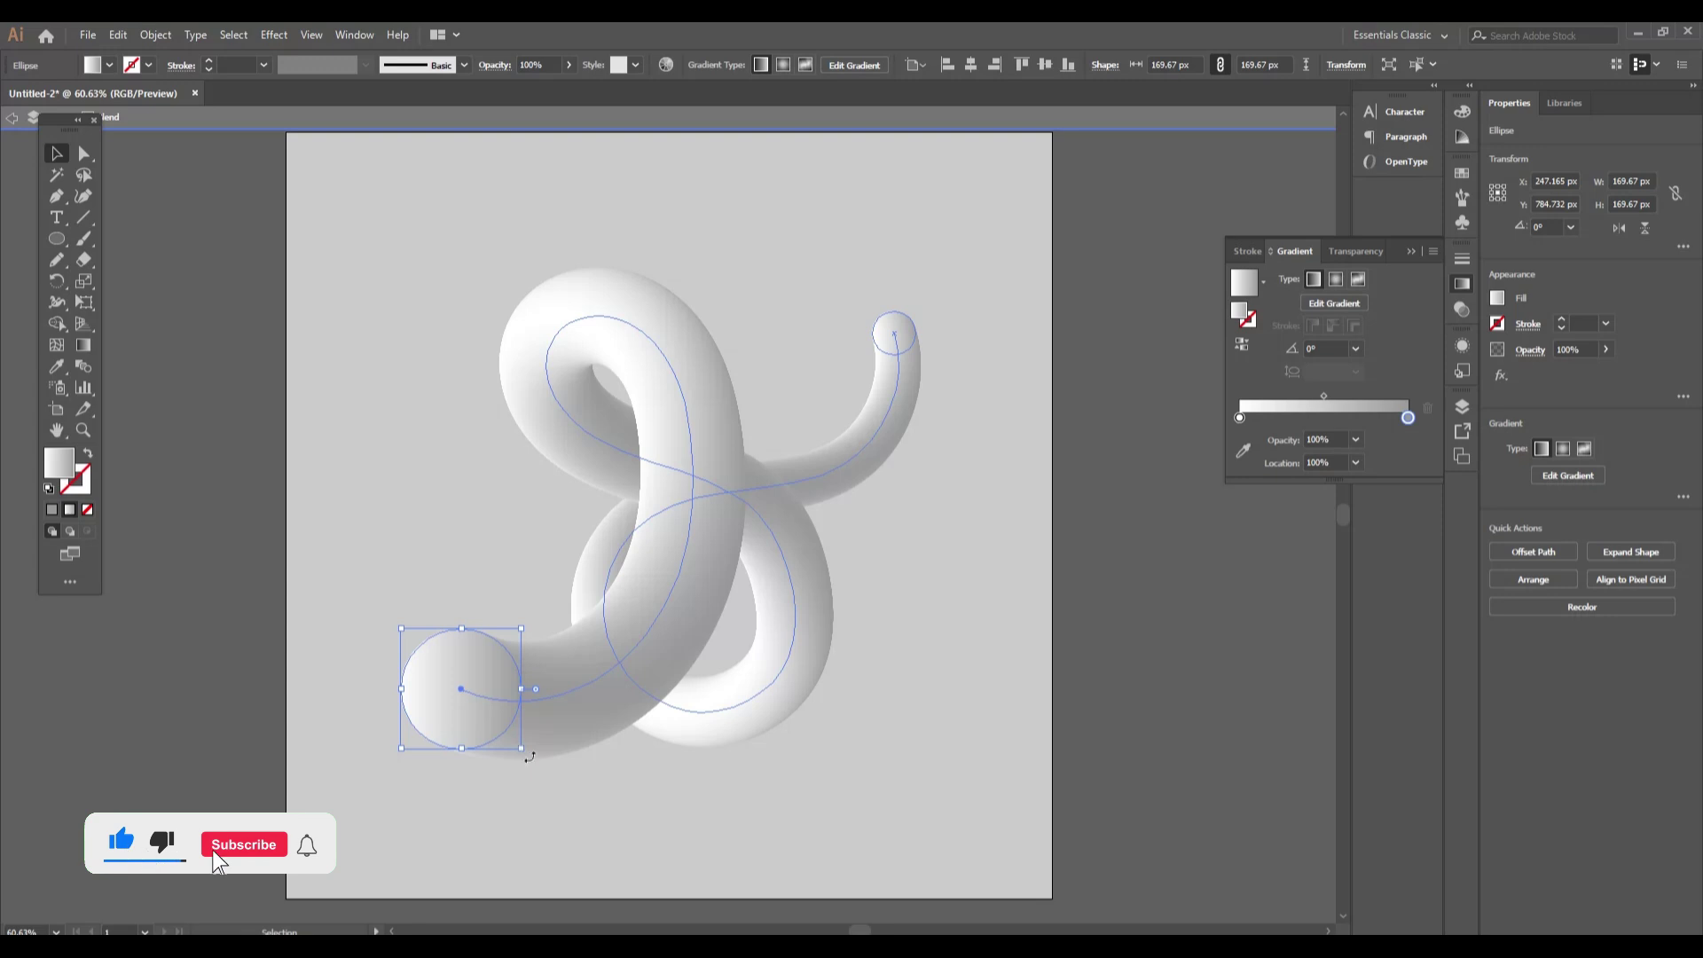
{"action": "left_click", "coordinate": [707, 803]}
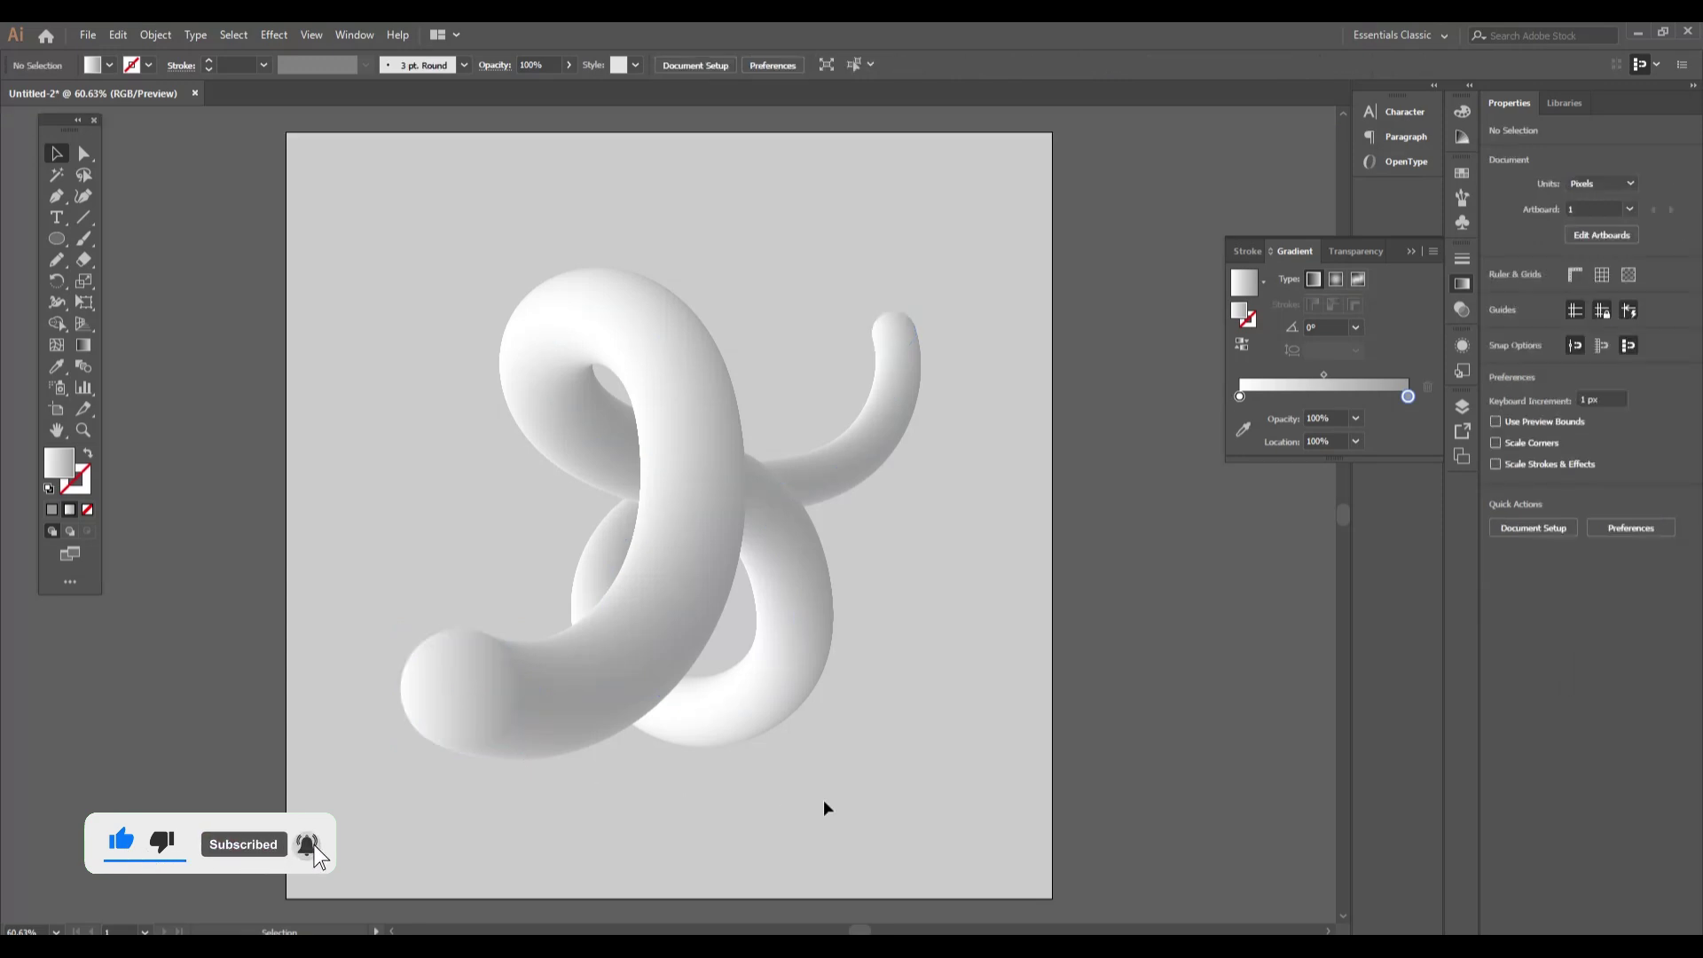
{"action": "double_click", "coordinate": [823, 801]}
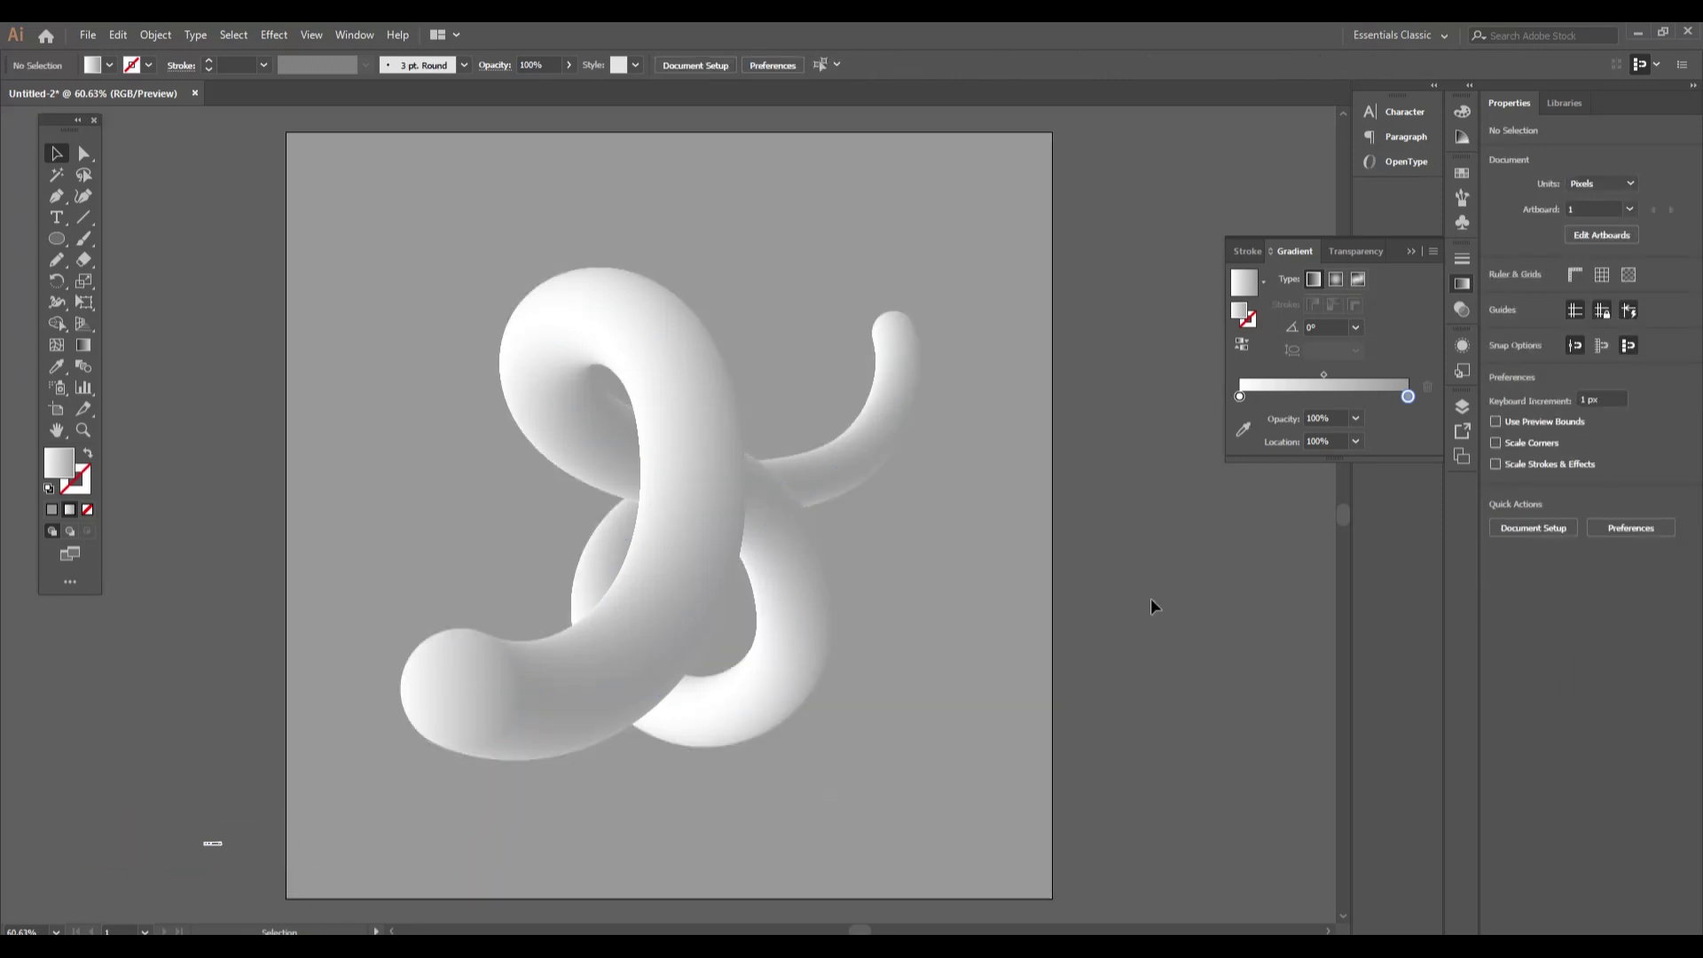